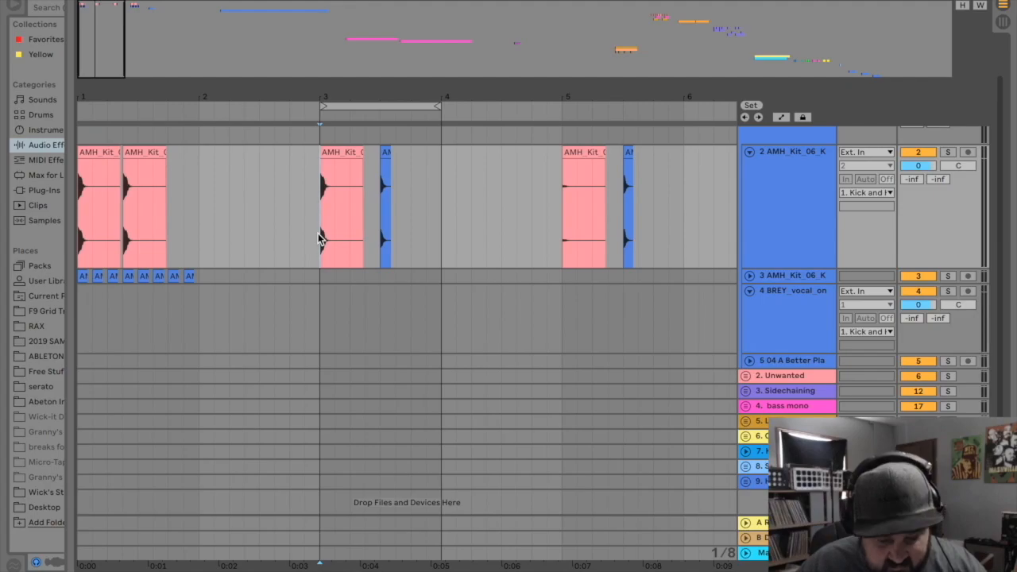
Play the kick at the start of bar 3 and the short blue clip following it on track 2 for comparison
key(space)
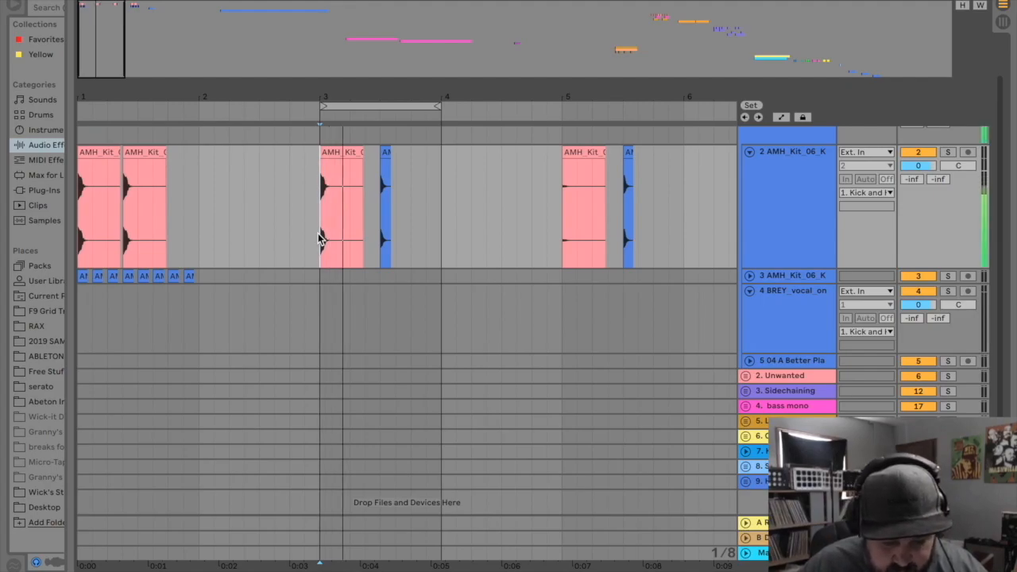
click(382, 230)
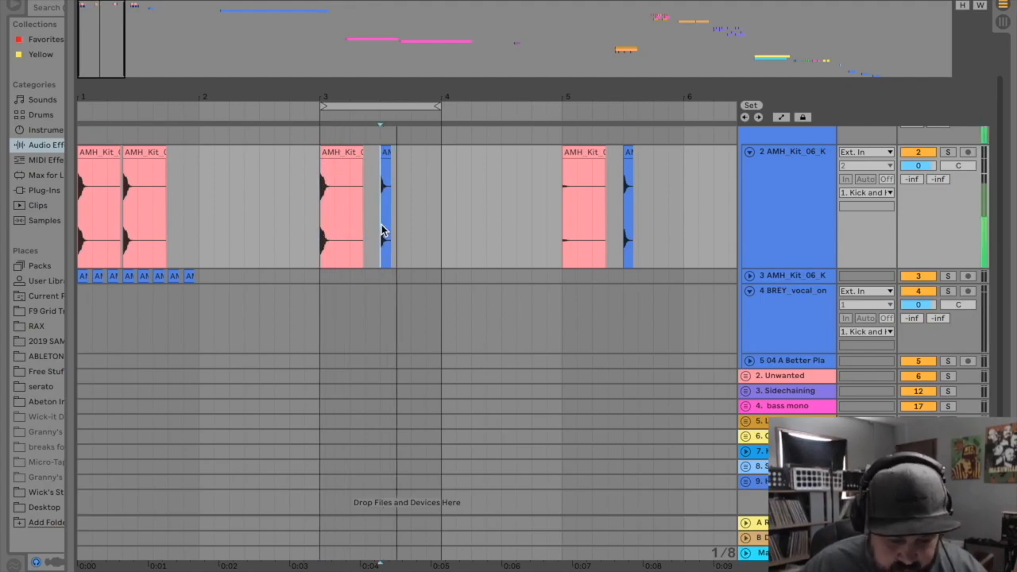
key(space)
click(313, 244)
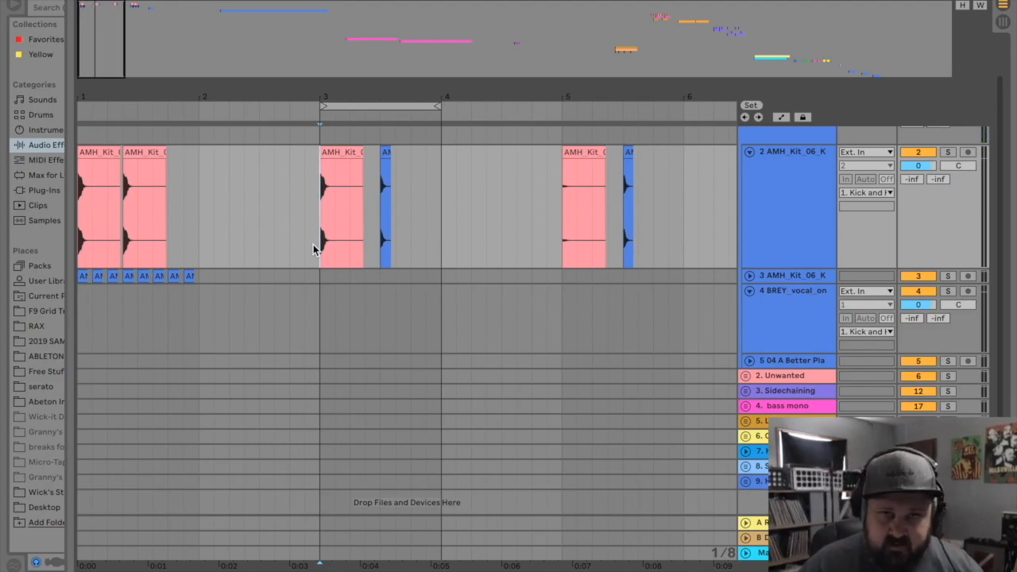
key(space)
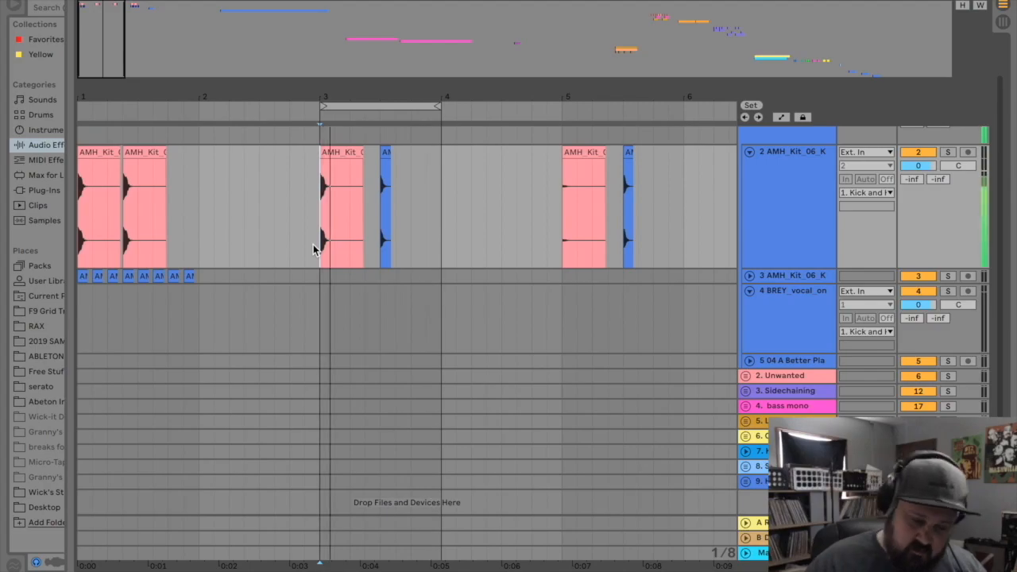
key(space)
Move the one-bar loop to bar 1 and play the kick and hat pattern from its start
drag(363, 106, 88, 131)
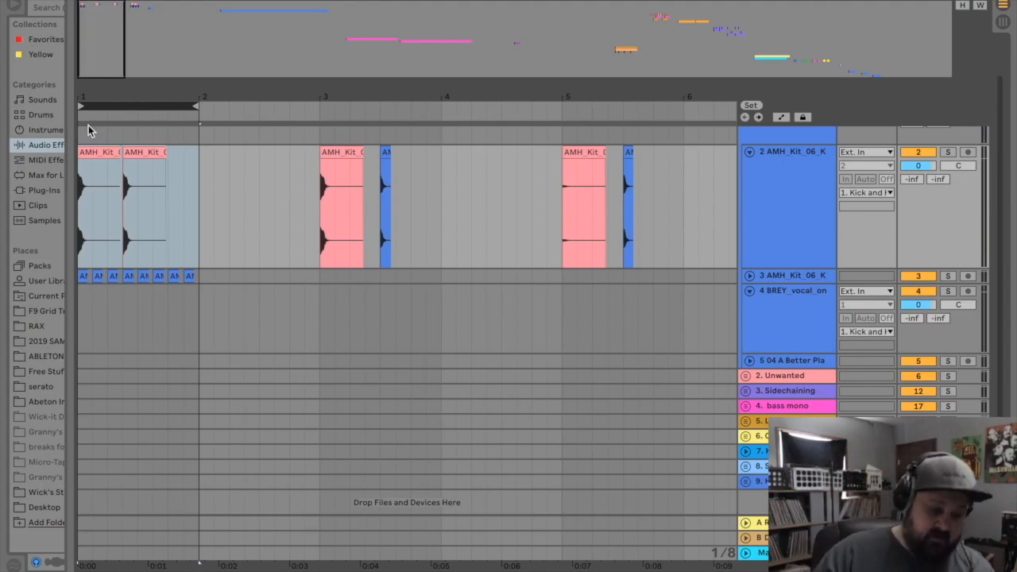
click(82, 222)
key(space)
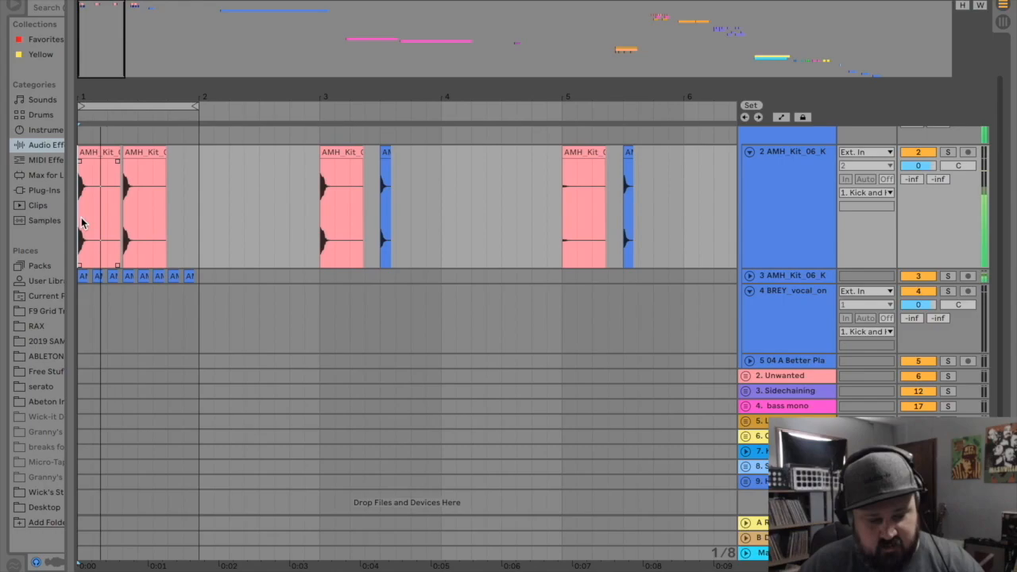
Move the loop to bar 3, play it, and examine track 2's frequency content in the enlarged Spectrum display
drag(119, 106, 372, 124)
click(315, 197)
double_click(794, 181)
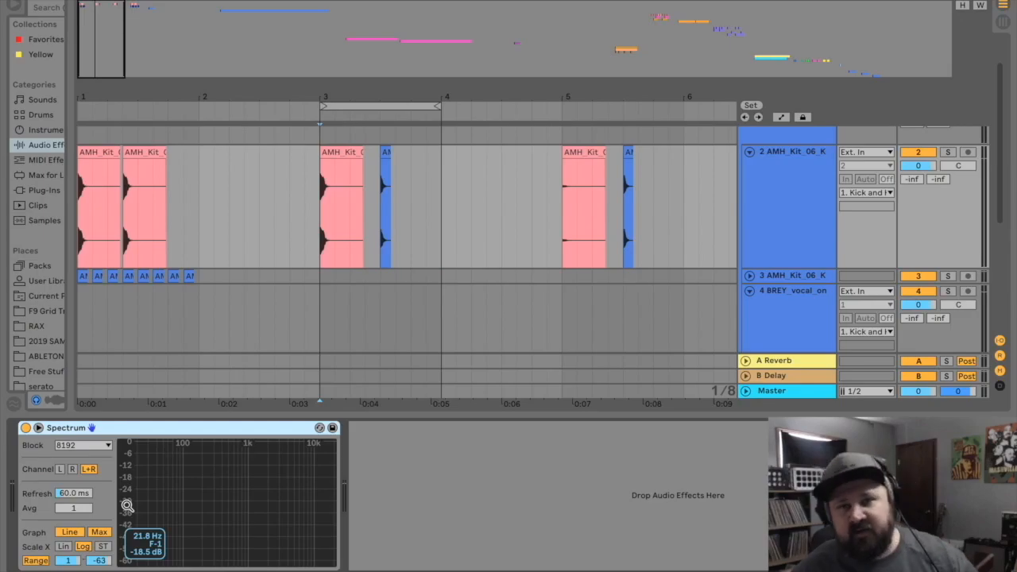
key(space)
double_click(233, 490)
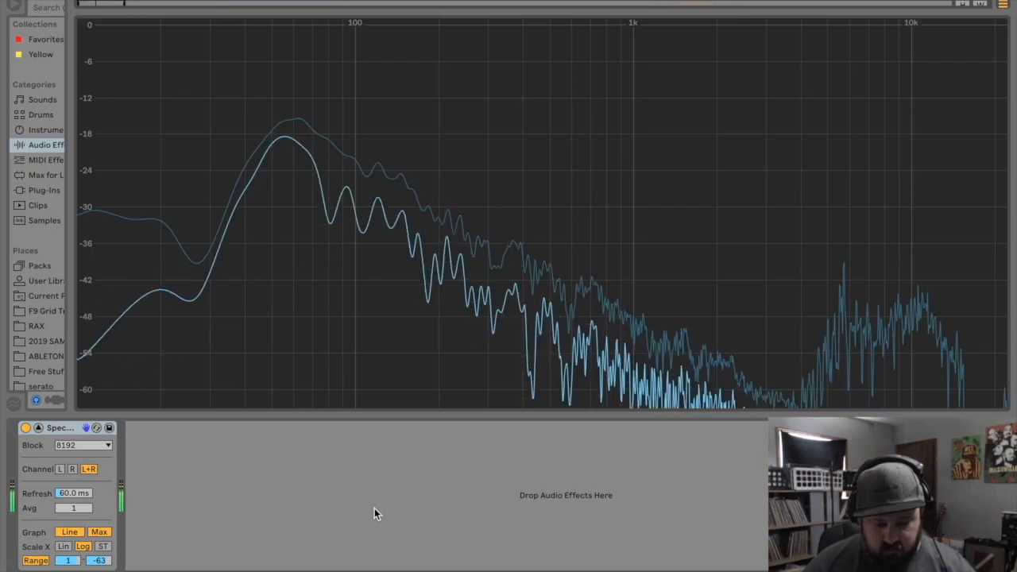
mouse_move(299, 118)
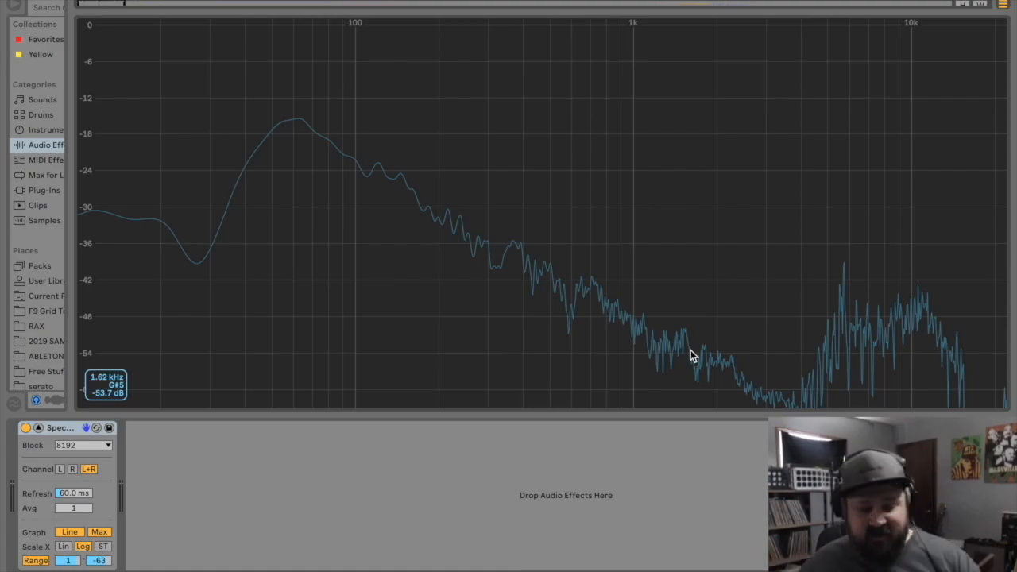
Move the loop to bar 5, play its kick clip, and examine the frequency content in the enlarged Spectrum display
double_click(639, 235)
click(357, 103)
drag(357, 103, 604, 104)
click(564, 180)
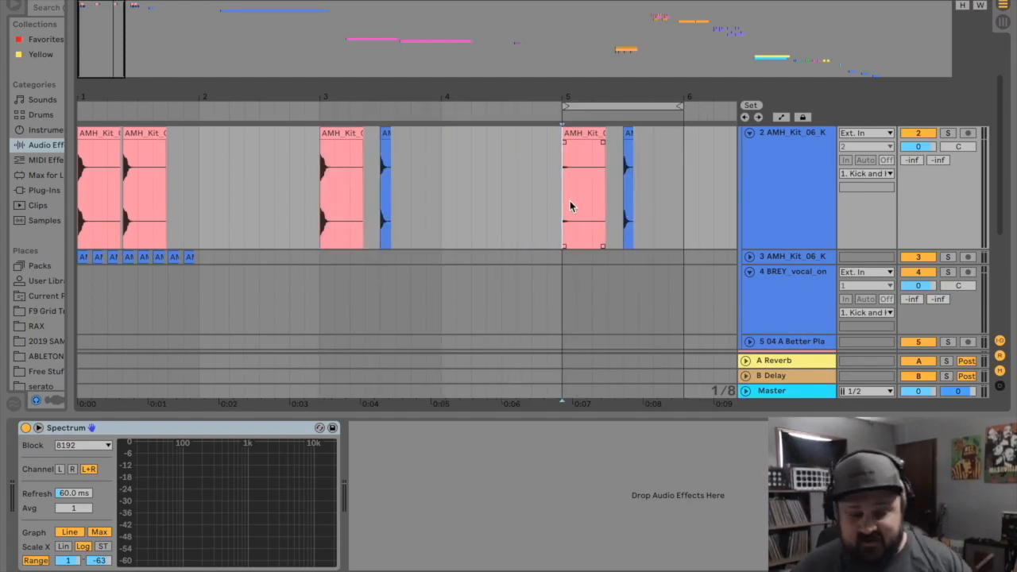
key(space)
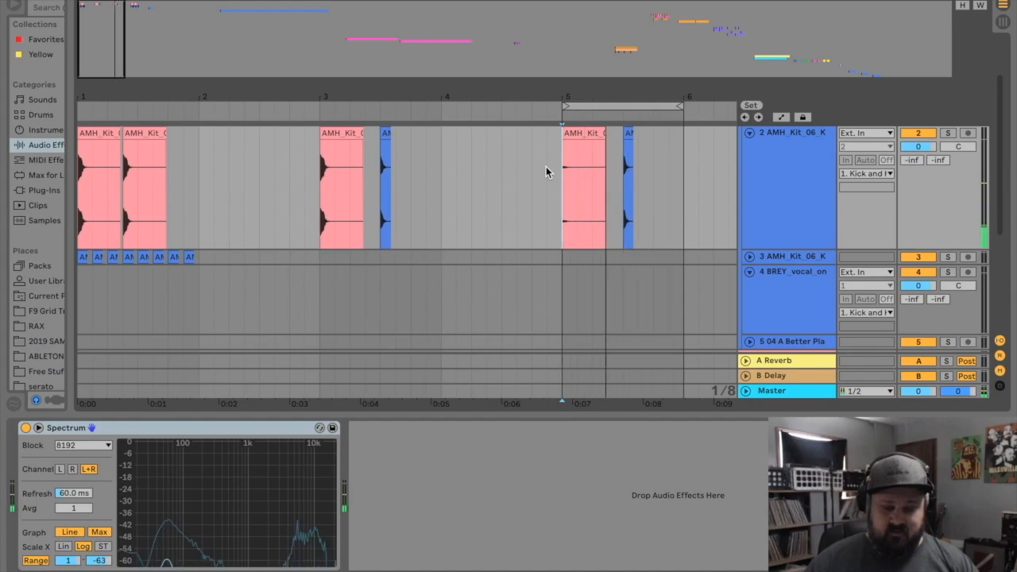
key(space)
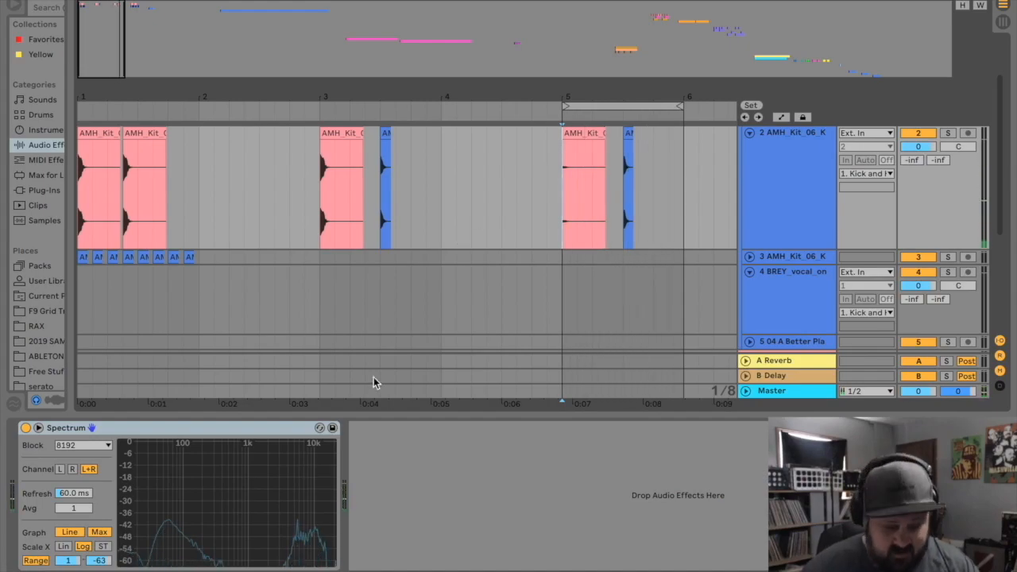
double_click(249, 459)
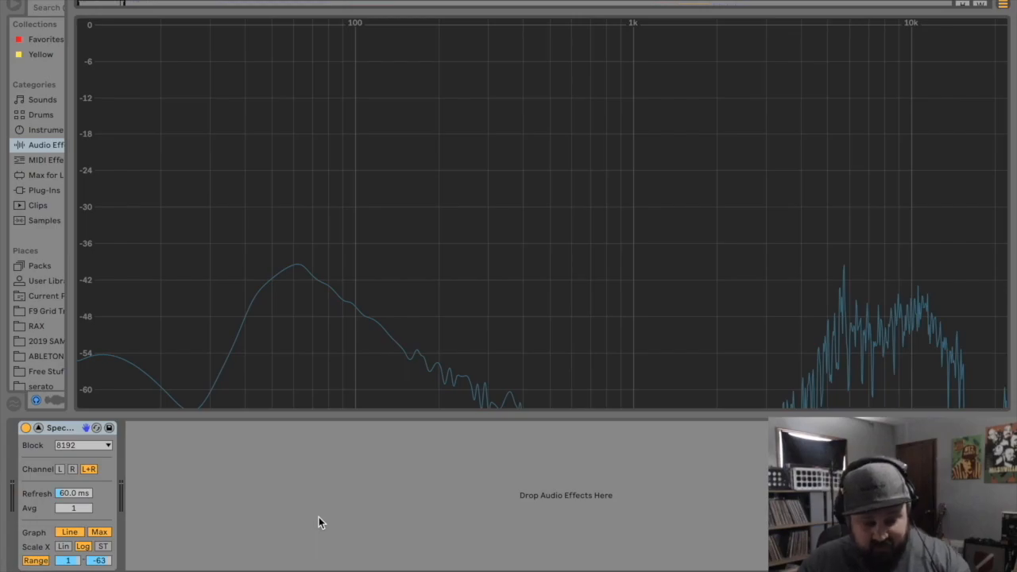
mouse_move(297, 271)
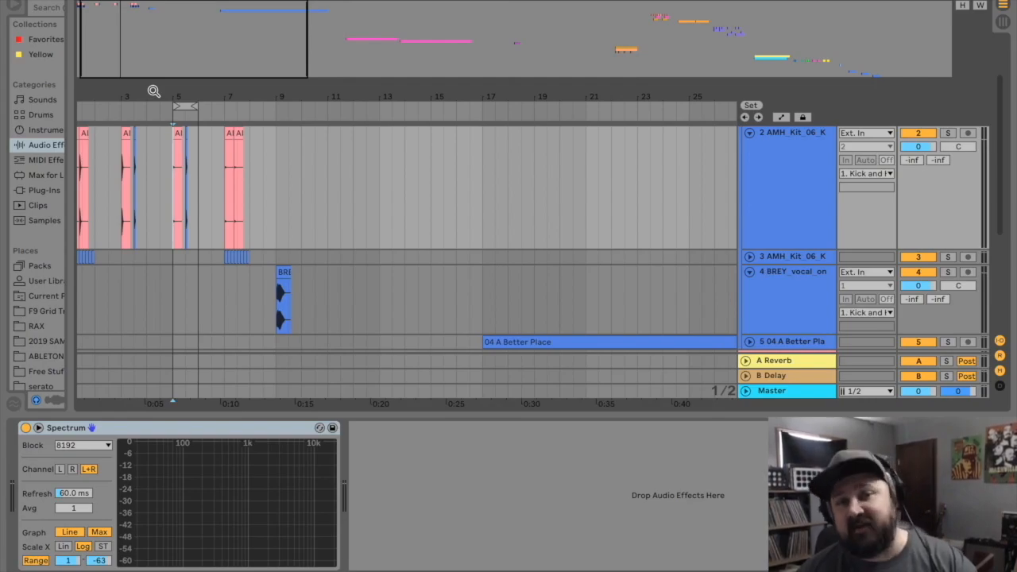
Play the vocal one-shot at bar 9 on track 4 and turn on its EQ Eight during playback
drag(180, 91, 180, 92)
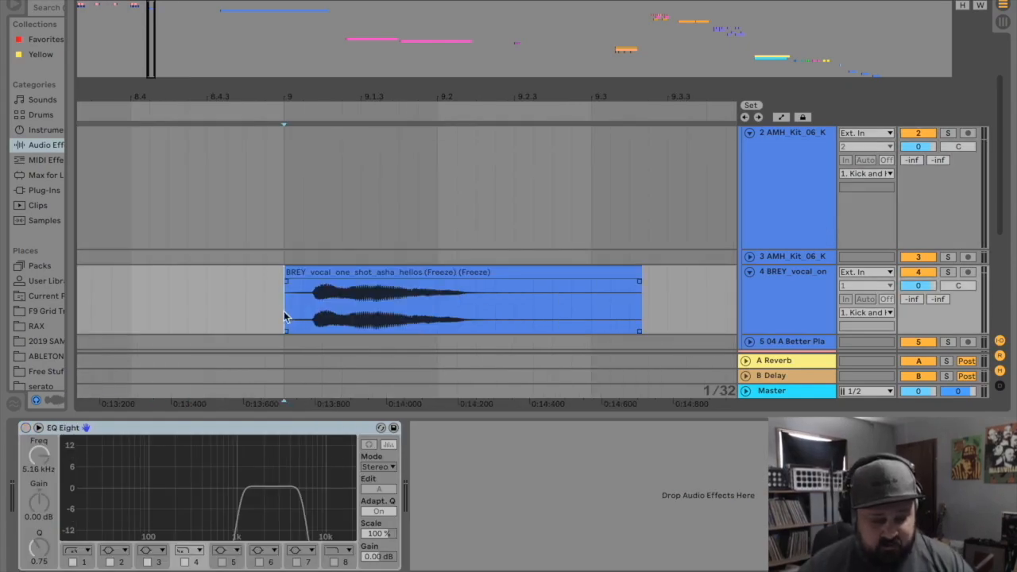
key(space)
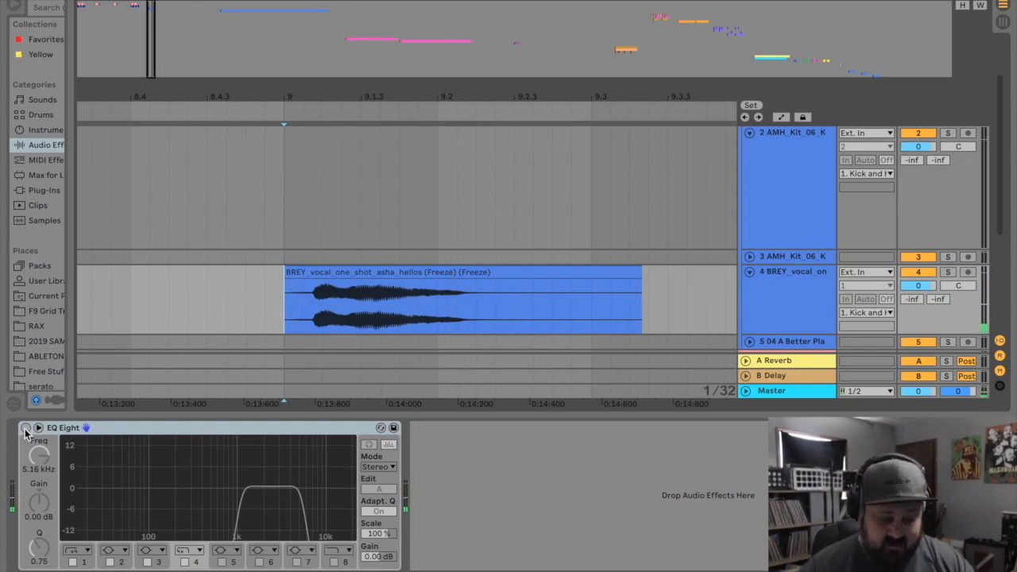
click(26, 428)
key(space)
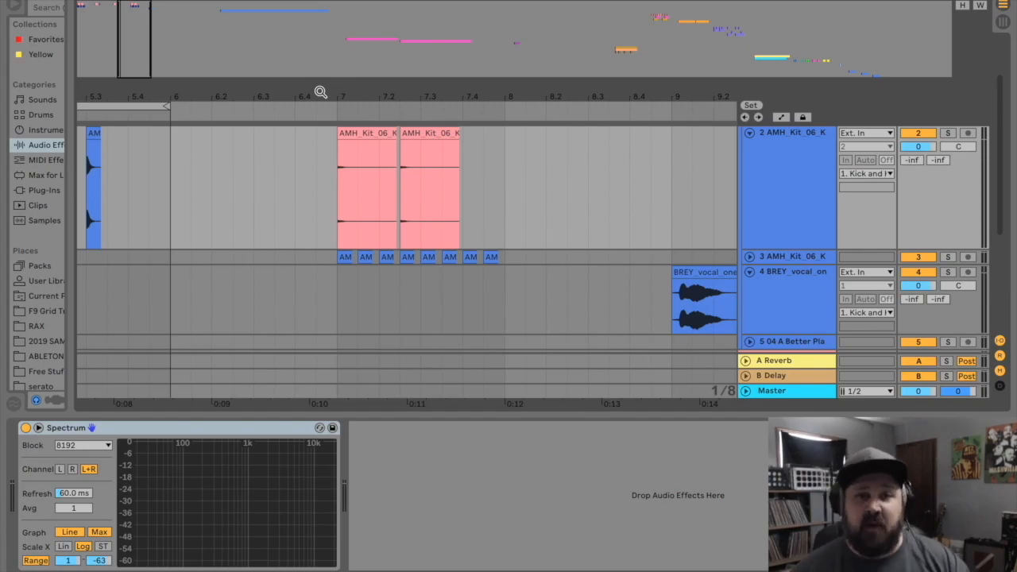
Play the 04 A Better Place clip from bar 17 and examine its frequencies in track 5's enlarged Spectrum display
drag(403, 92, 240, 76)
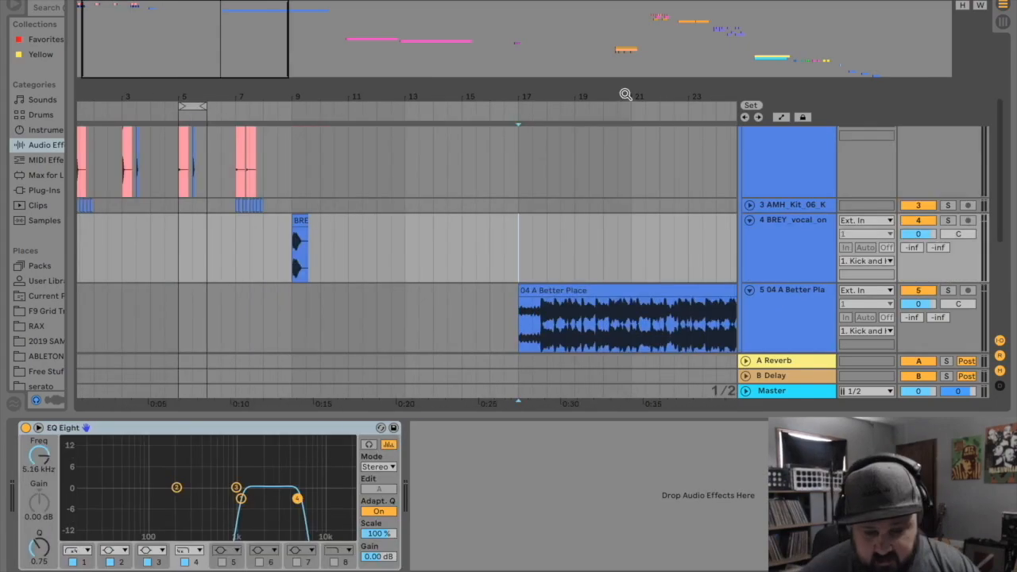
drag(626, 94, 420, 96)
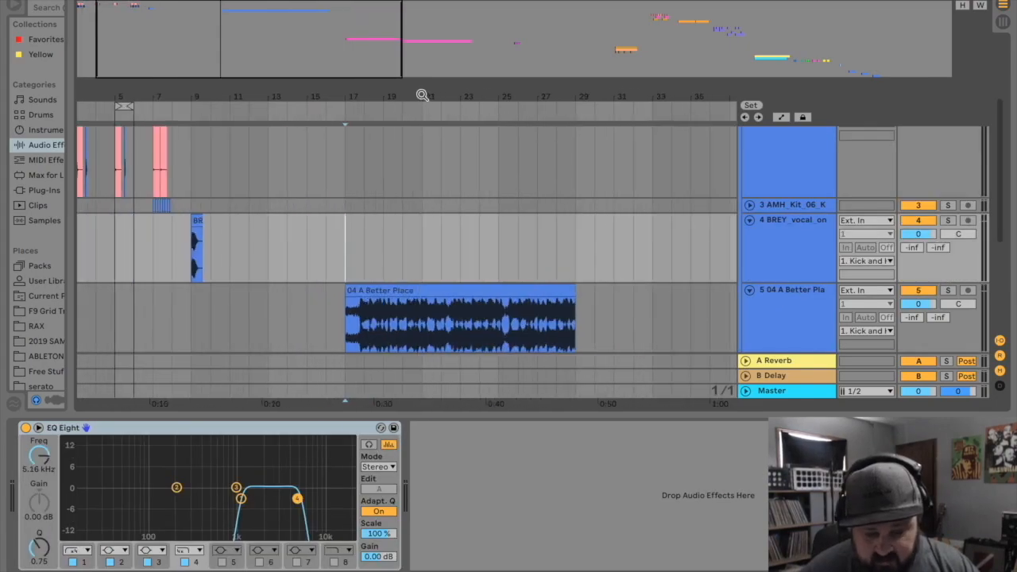
click(799, 303)
key(space)
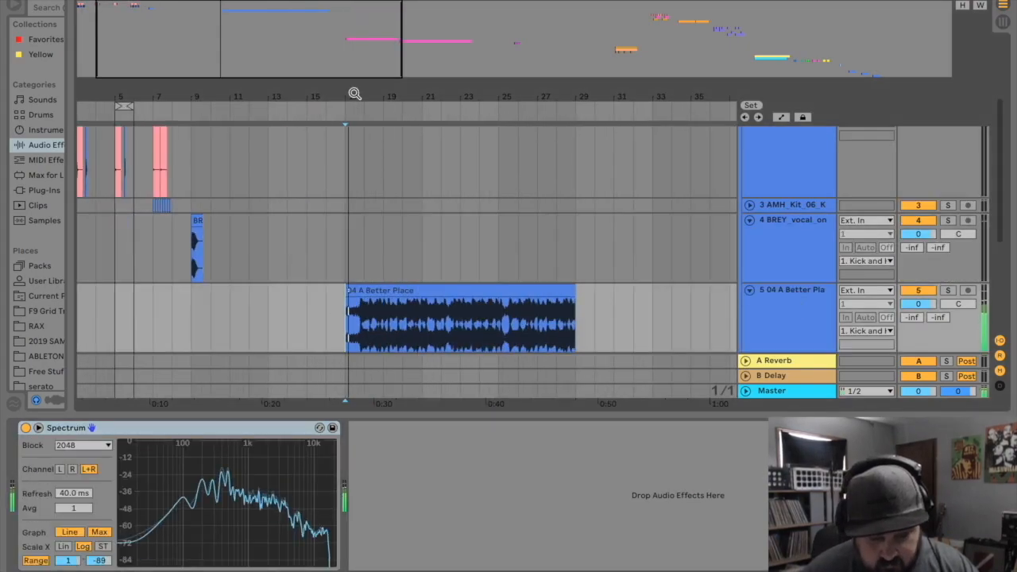
drag(352, 93, 352, 97)
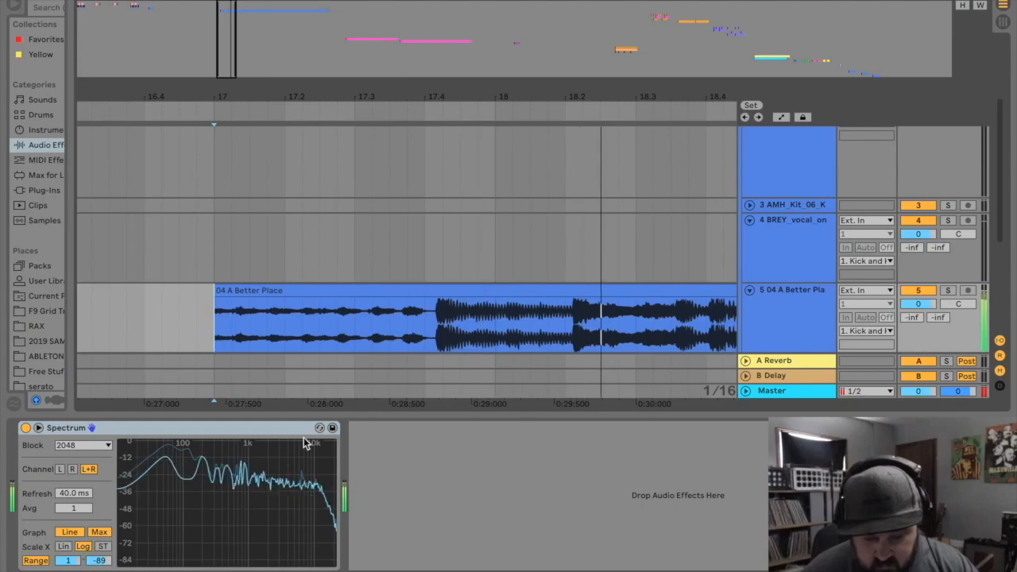
mouse_move(257, 488)
mouse_move(371, 339)
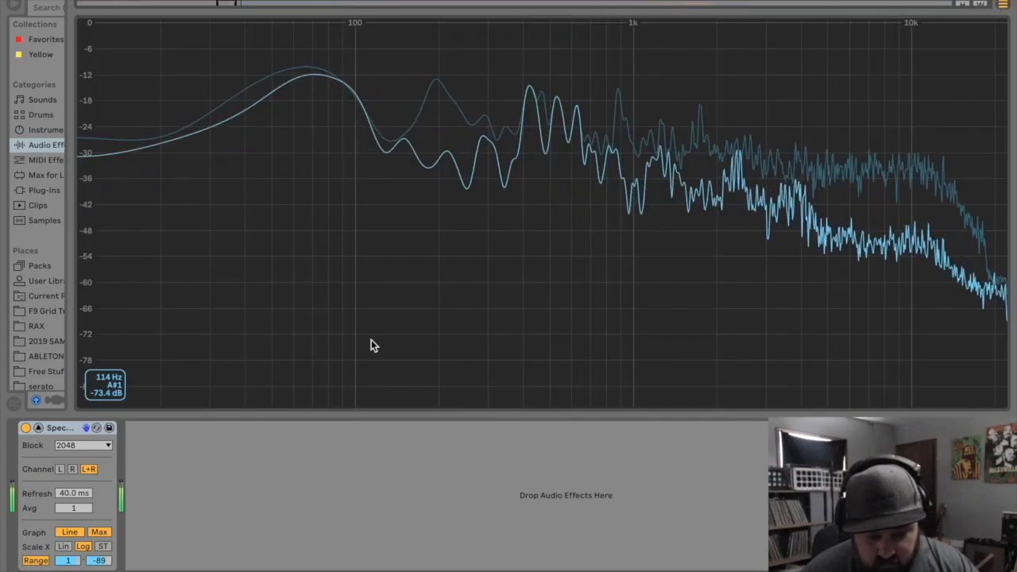
key(space)
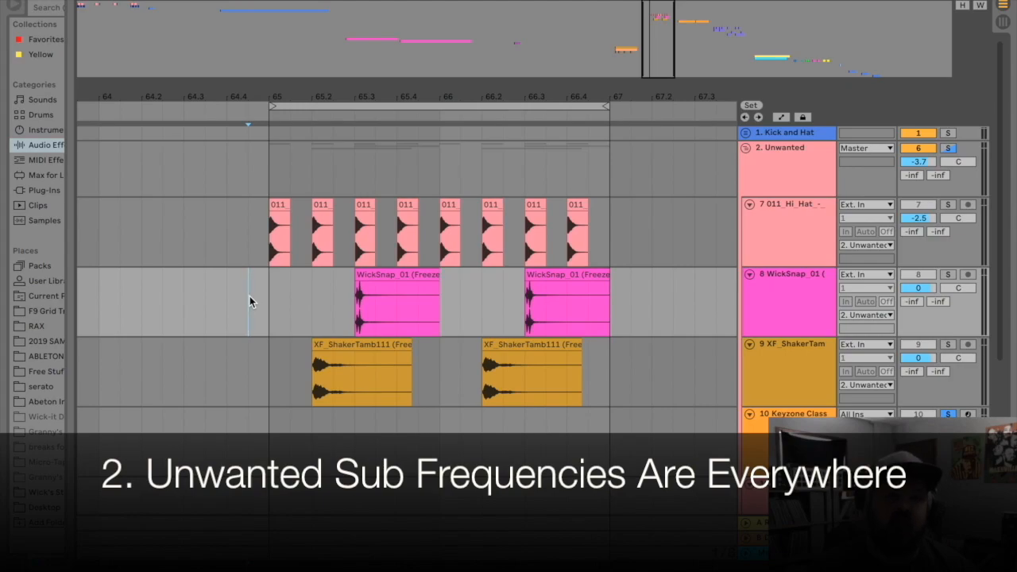
Play the Unwanted group's hi-hat, snap and shaker clips together from bar 65
click(263, 280)
drag(307, 83, 307, 76)
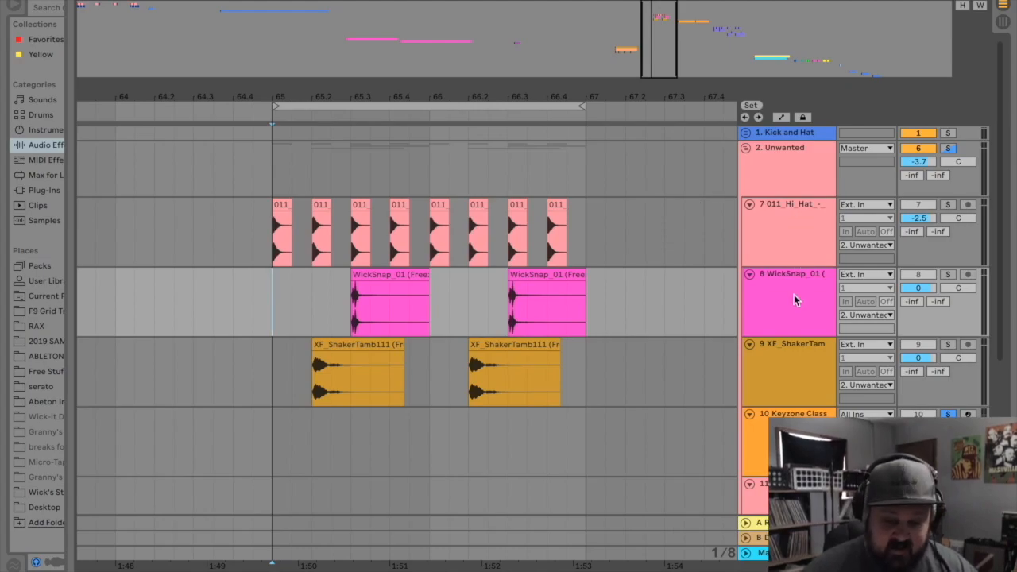
click(271, 372)
key(space)
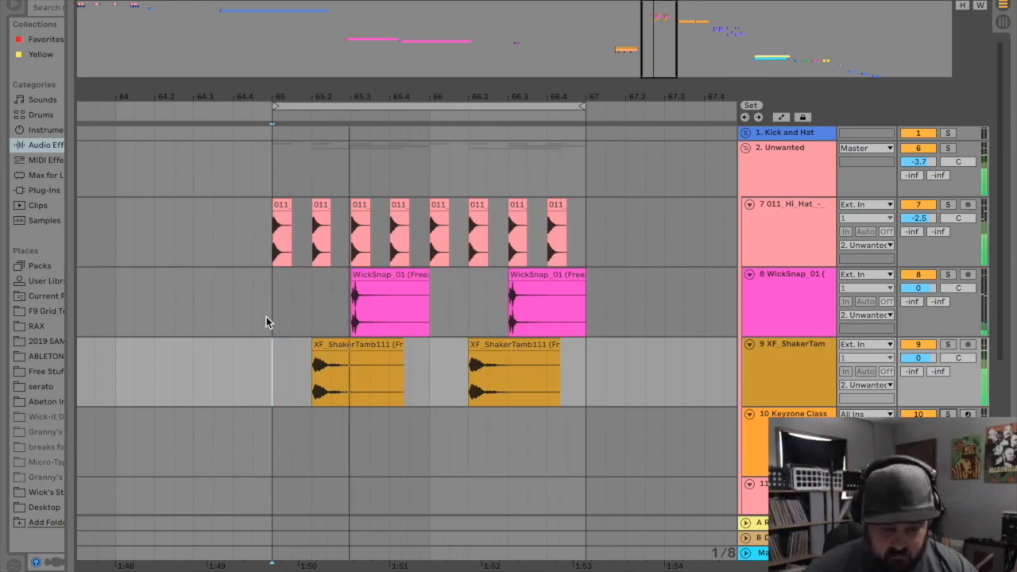
key(space)
click(270, 320)
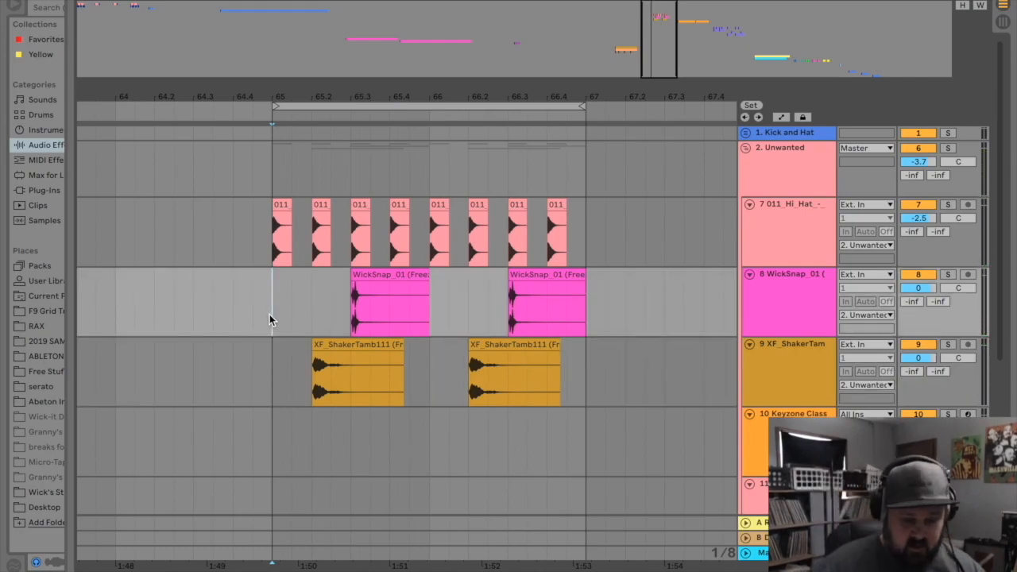
Solo the hi-hat track and play it from bar 65 to examine its low frequencies in EQ Eight
double_click(802, 210)
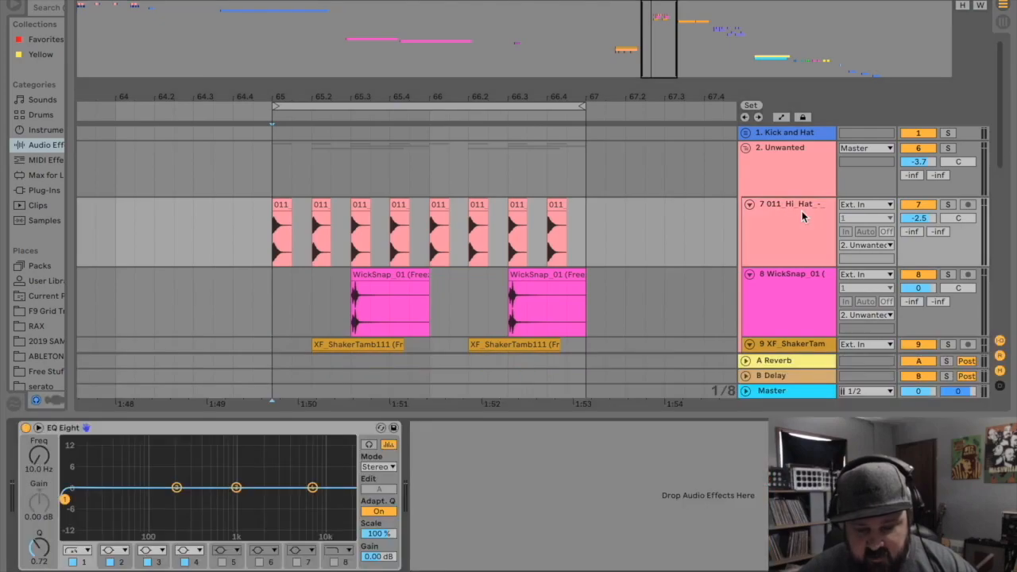
click(947, 204)
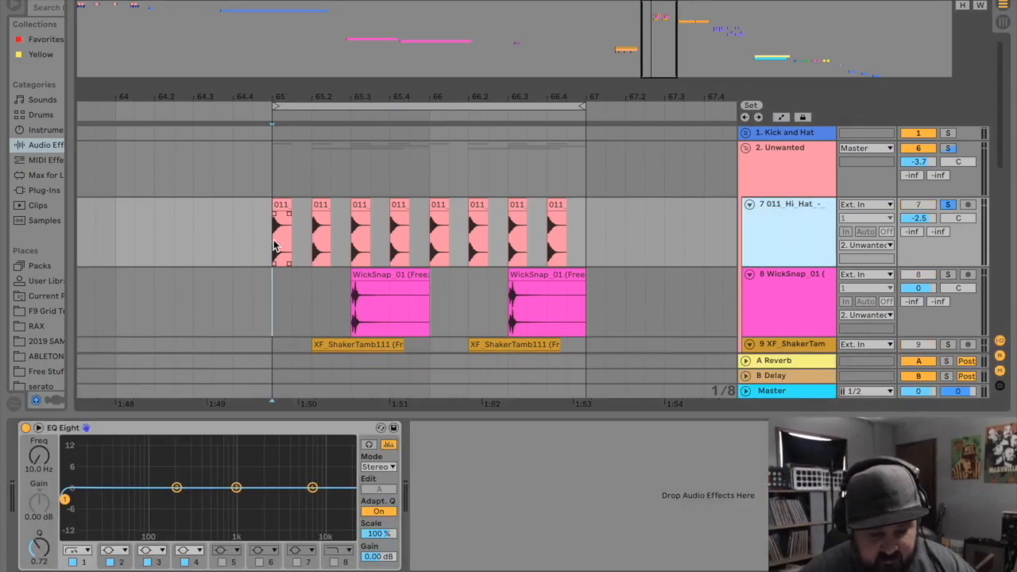
key(space)
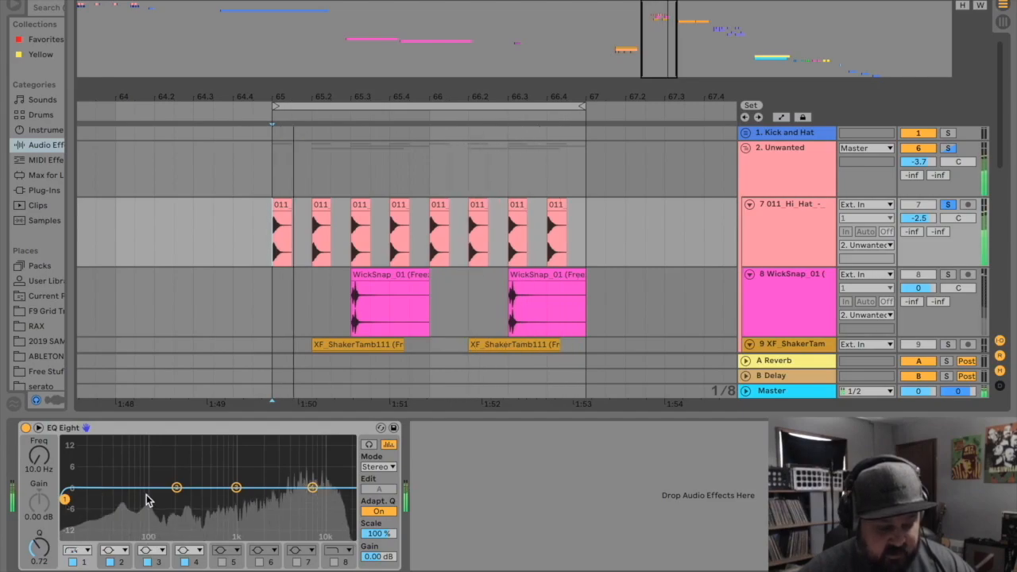
key(space)
Solo the WickSnap_01 track and play its first clip from 65.3 to examine its spectrum in EQ Eight
click(768, 283)
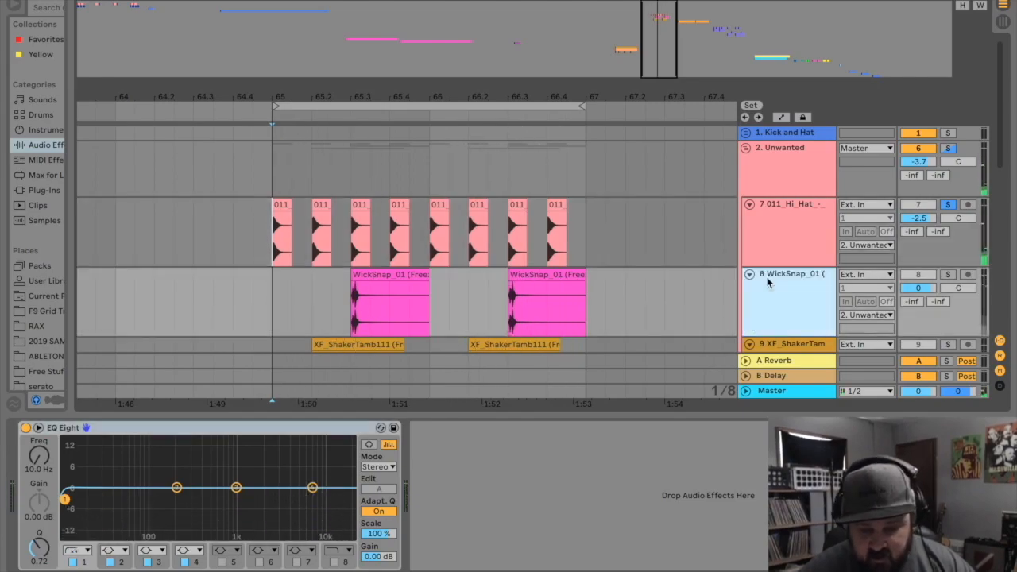
click(947, 275)
click(344, 318)
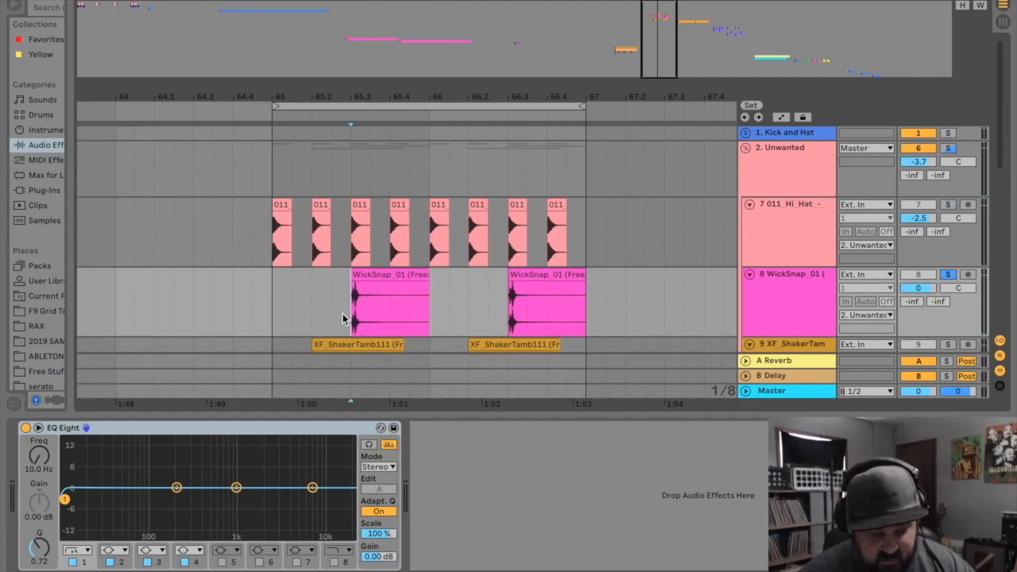
key(space)
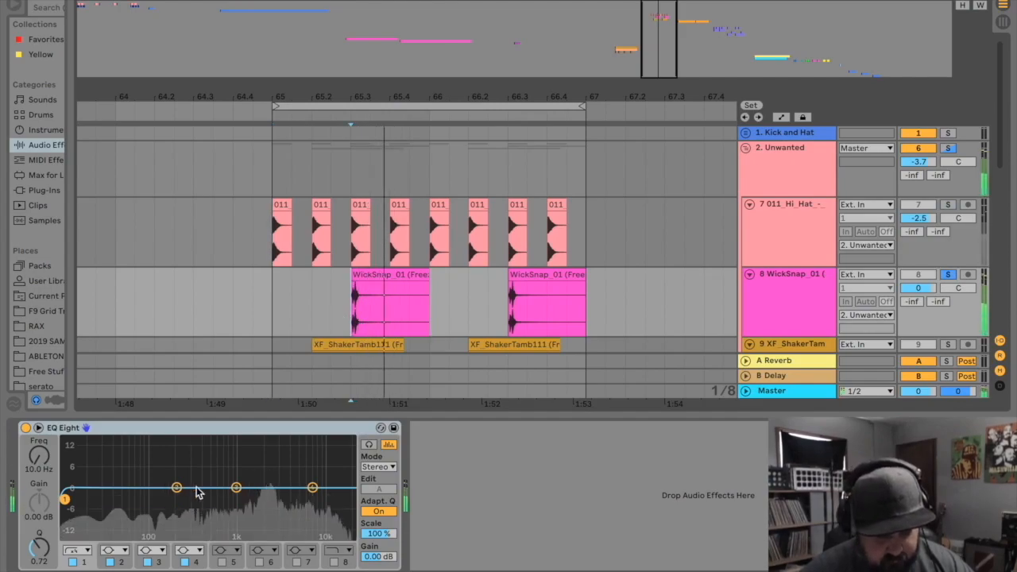
key(space)
Solo the XF_ShakerTamb track and play its first clip from 65.2 to examine its spectrum in EQ Eight
click(947, 344)
click(307, 344)
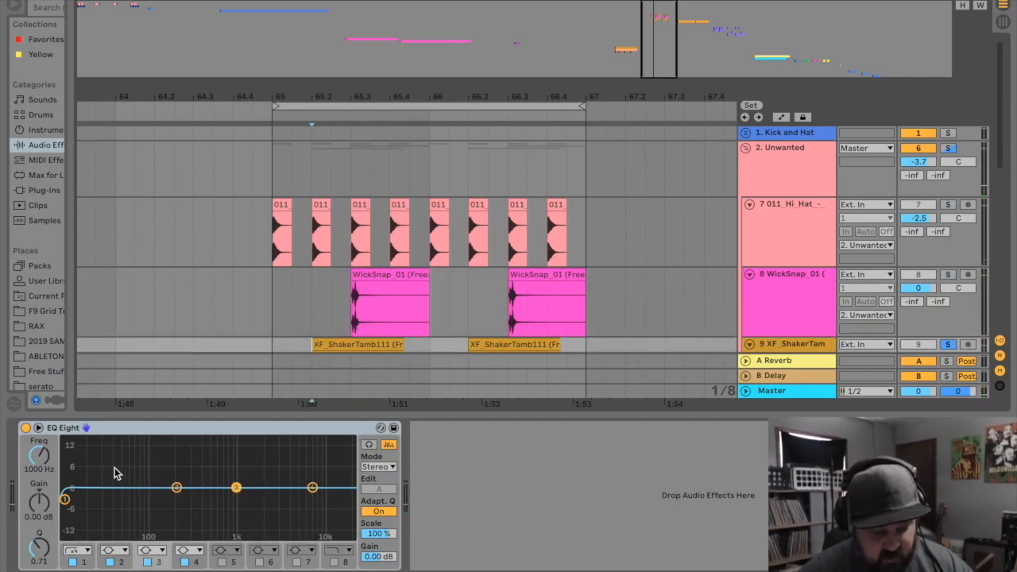
key(space)
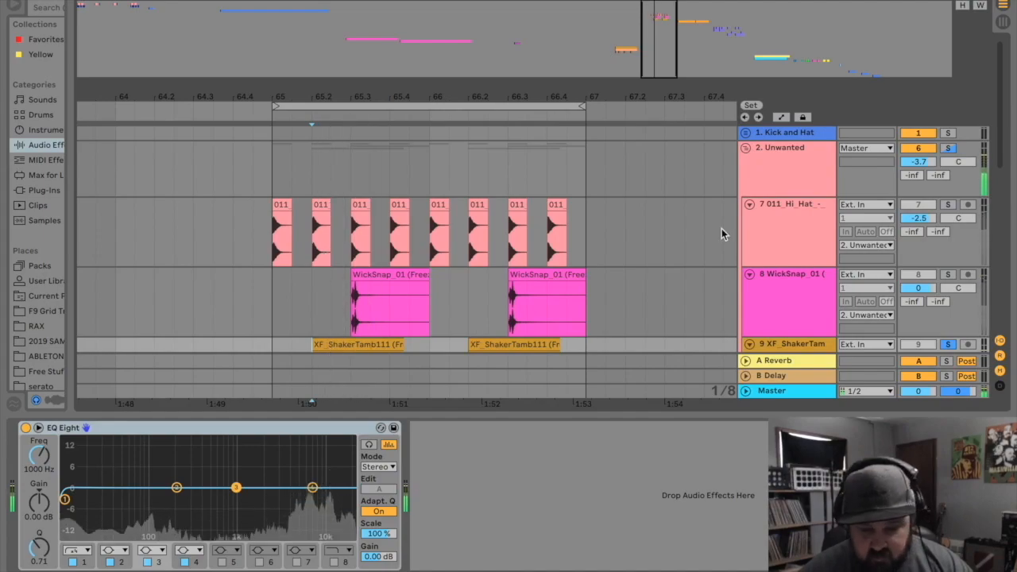
Clear the solos on the Unwanted group and its tracks, and play all of its percussion together from 65.2
click(948, 148)
click(947, 148)
key(space)
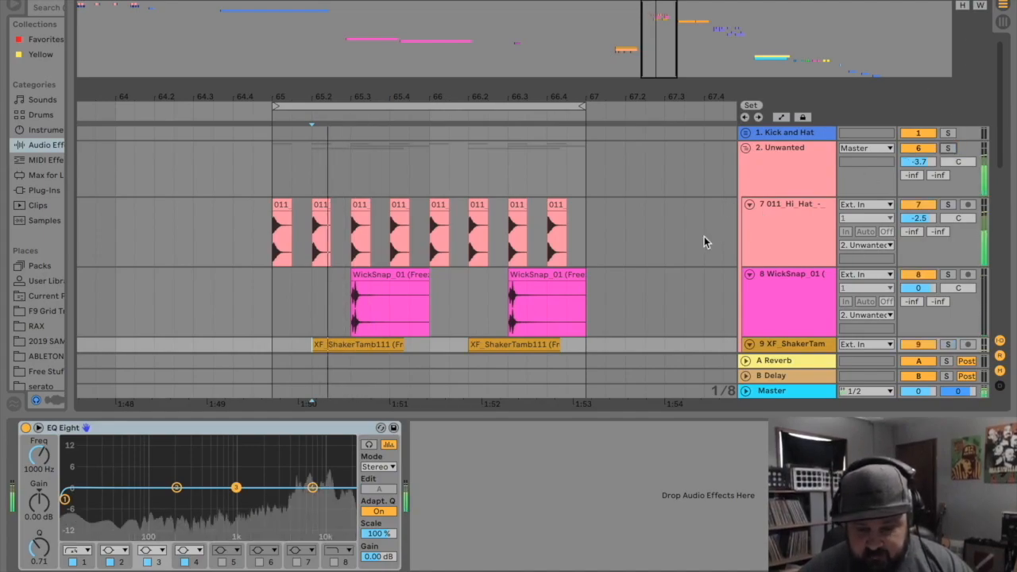
Examine the combined percussion's low frequencies in the Unwanted group's enlarged Spectrum display, and return to the arrangement at bar 65
click(784, 182)
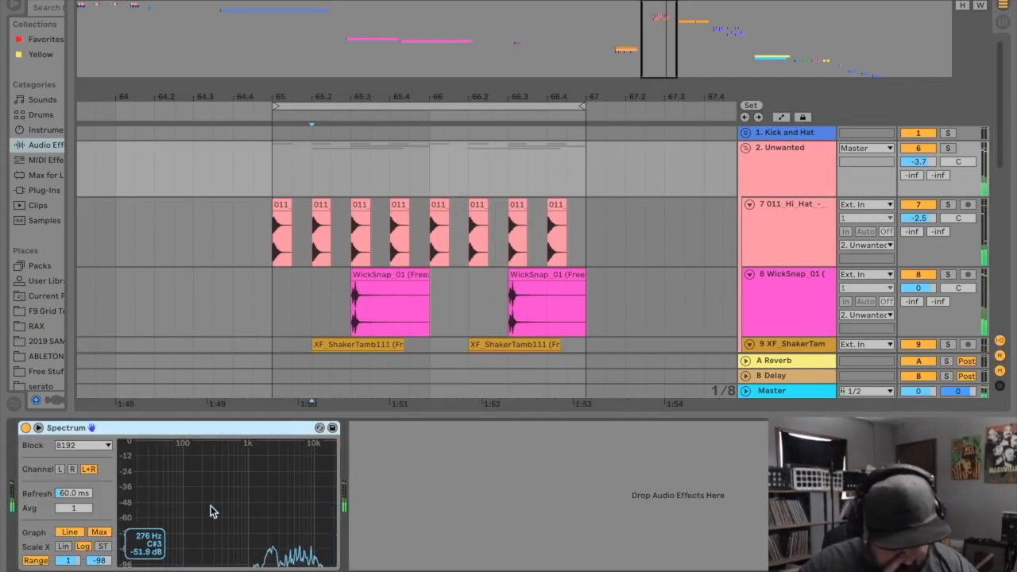
double_click(210, 505)
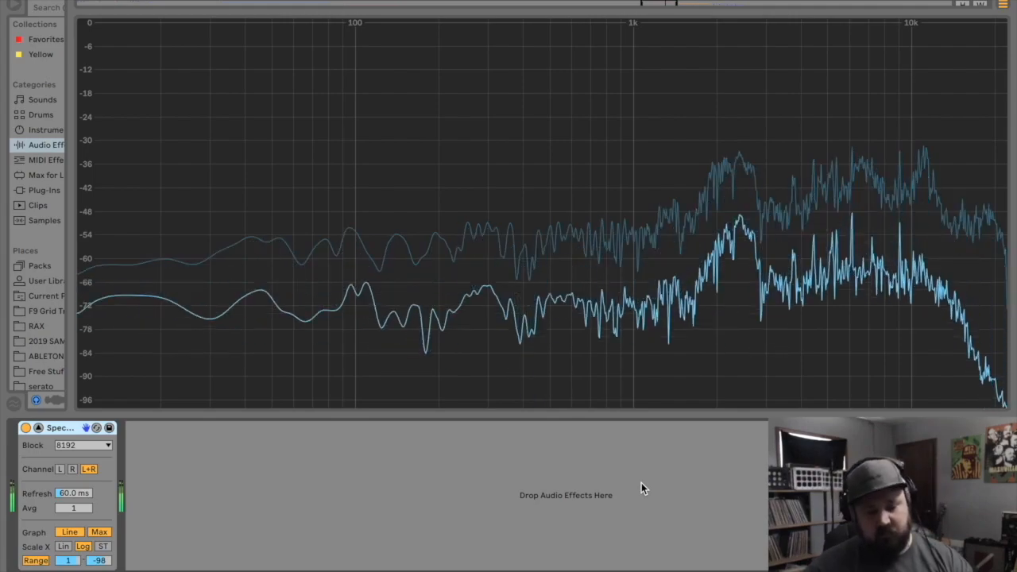
key(space)
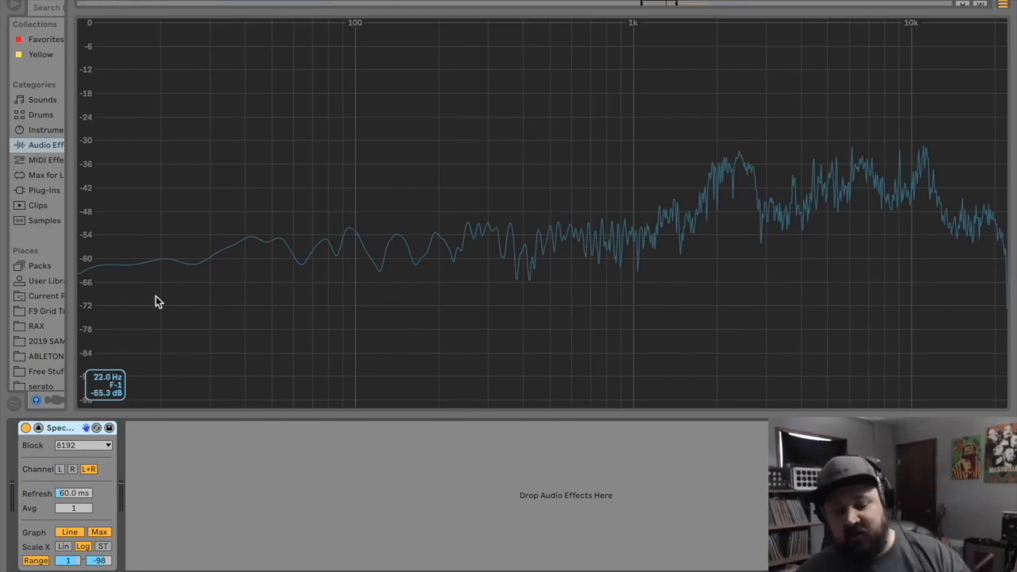
double_click(371, 198)
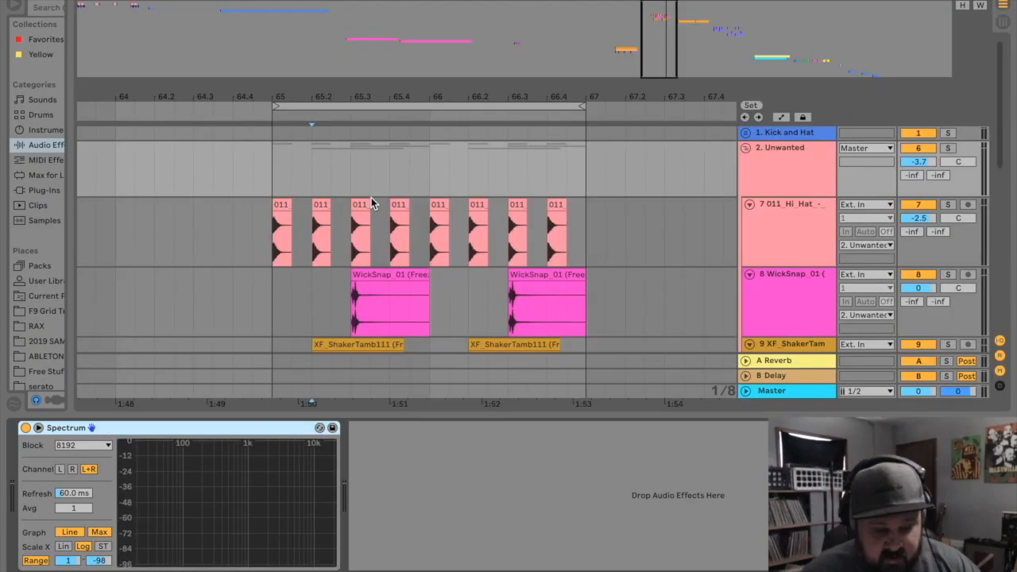
click(266, 298)
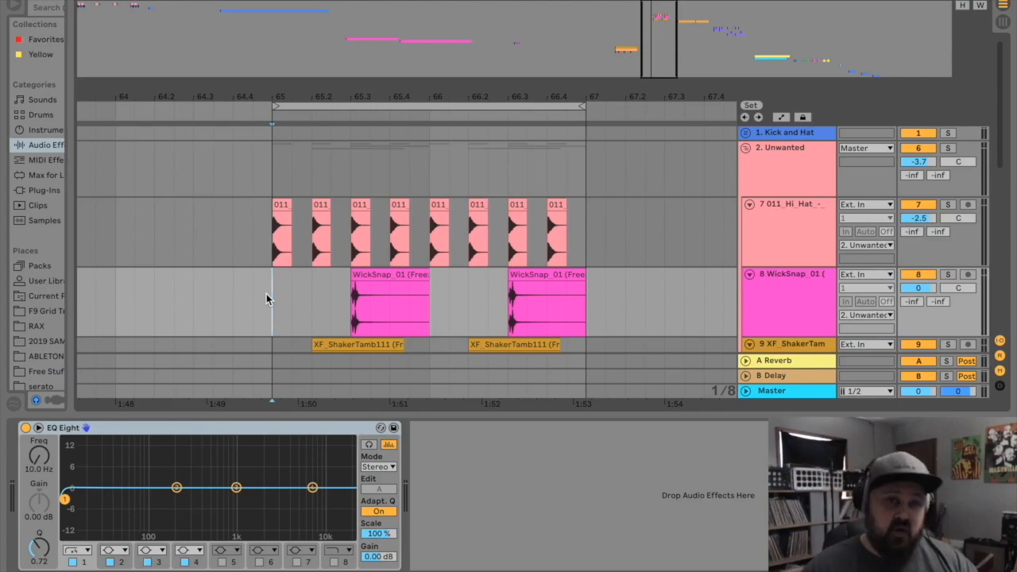
Play the Keyzone Classic track from bar 68 with its EQ Eight display enlarged to examine its low frequencies
scroll(490, 288, down, 2)
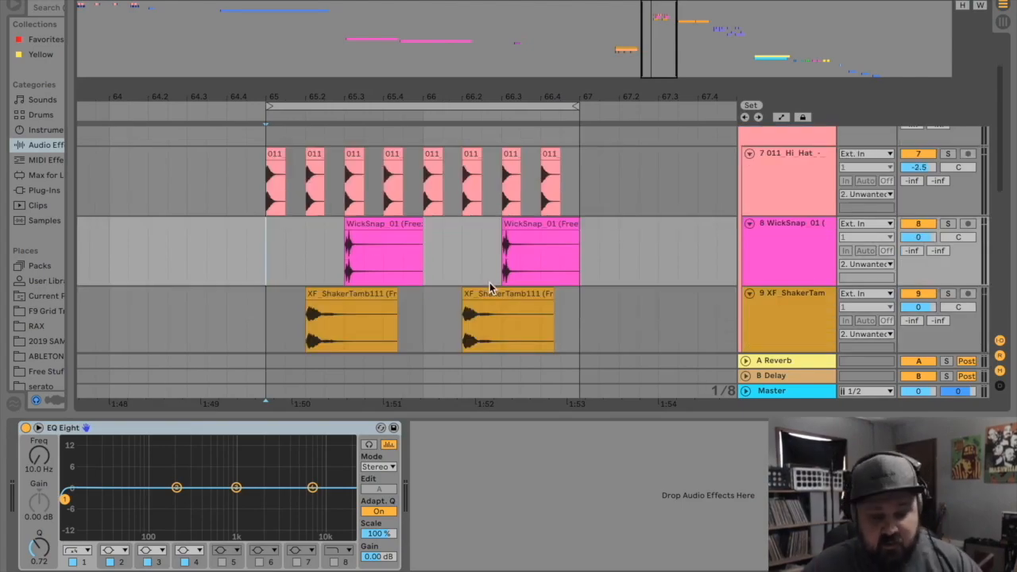
scroll(490, 288, down, 10)
scroll(490, 288, right, 5)
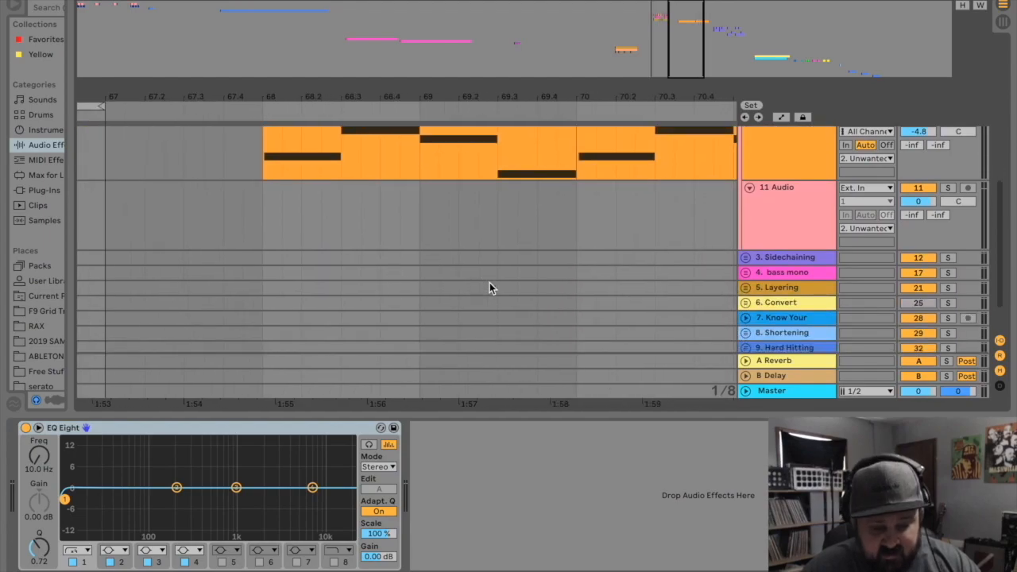
scroll(395, 281, up, 3)
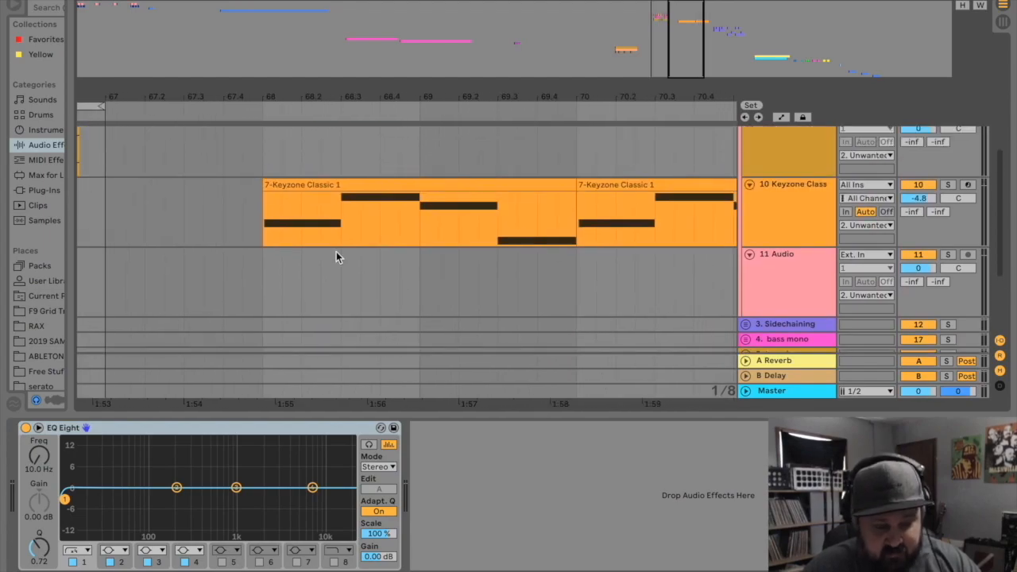
click(259, 209)
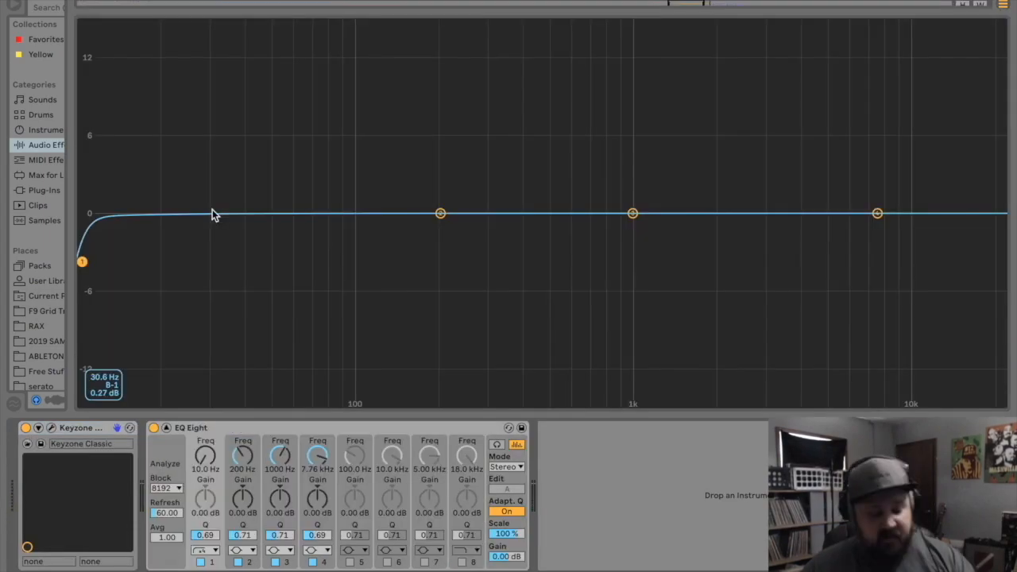
key(space)
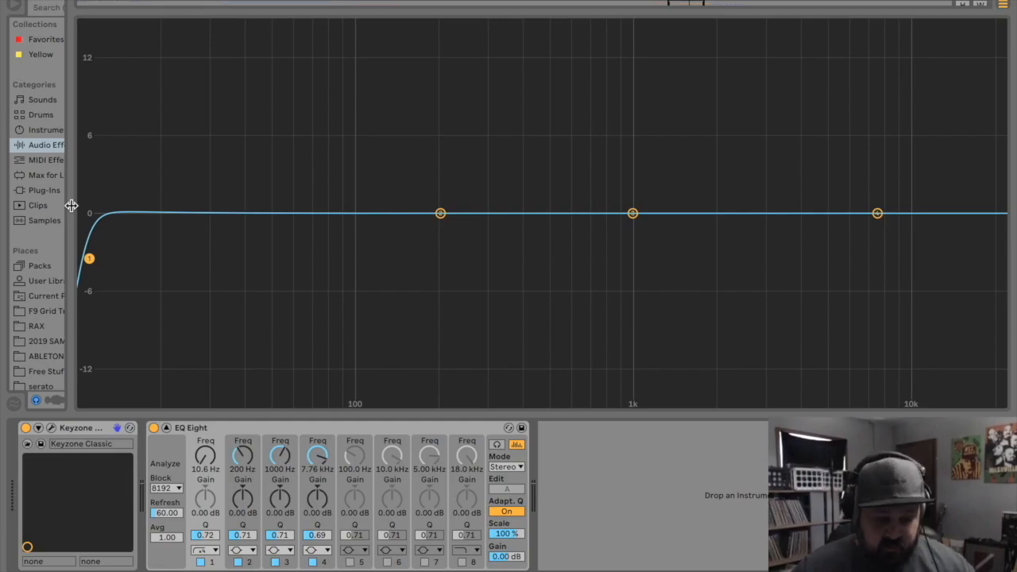
Sweep the low-cut filter in the Keyzone Classic track's EQ Eight up to about 283 Hz and settle it at about 116 Hz
drag(89, 259, 167, 260)
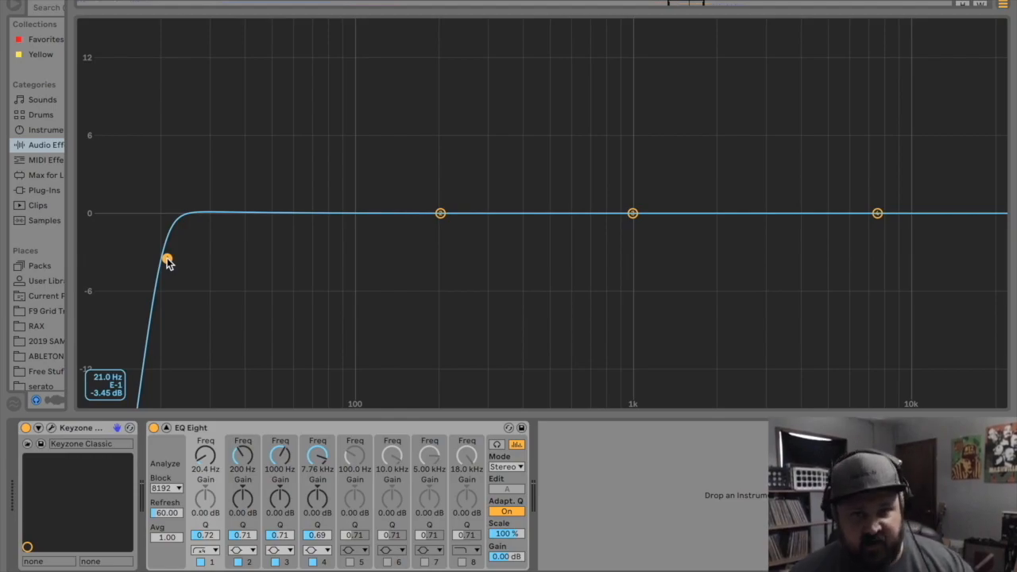
drag(167, 263, 384, 261)
drag(383, 261, 482, 257)
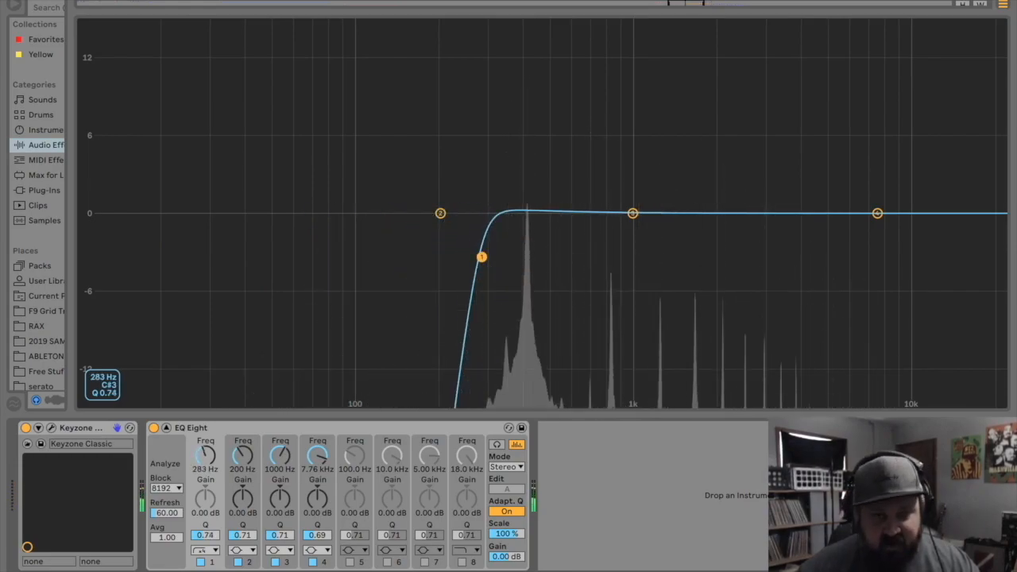
drag(479, 258, 375, 258)
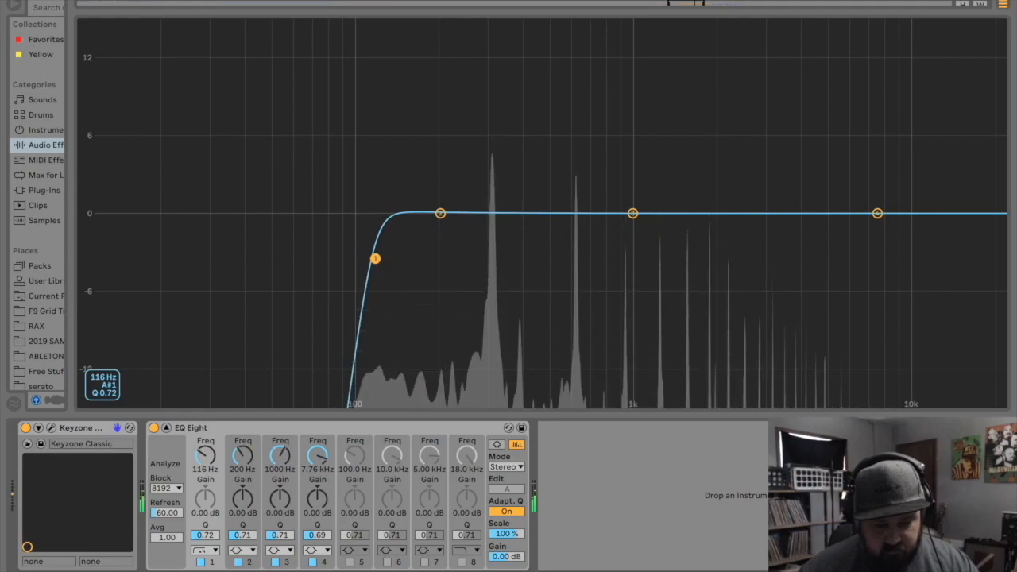
Compare the Keyzone Classic sound with EQ Eight bypassed and active, and return to the arrangement
click(153, 429)
click(153, 429)
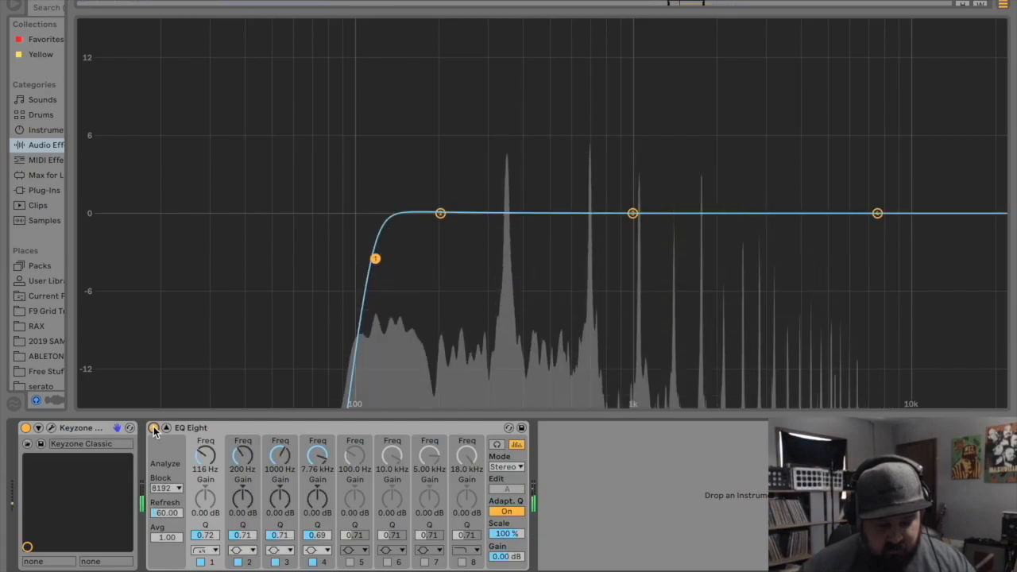
click(154, 428)
click(154, 429)
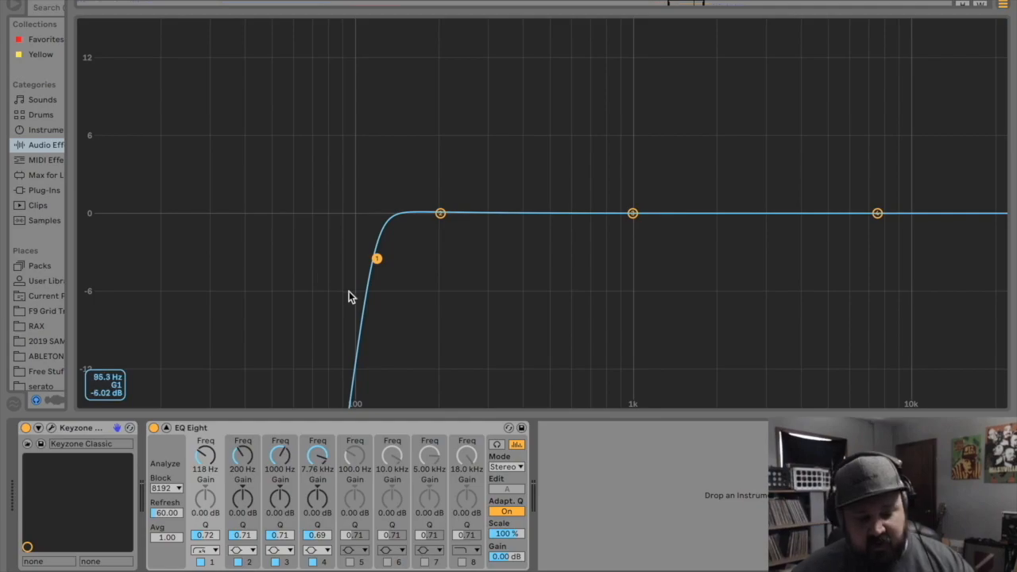
key(Tab)
key(Tab)
key(Escape)
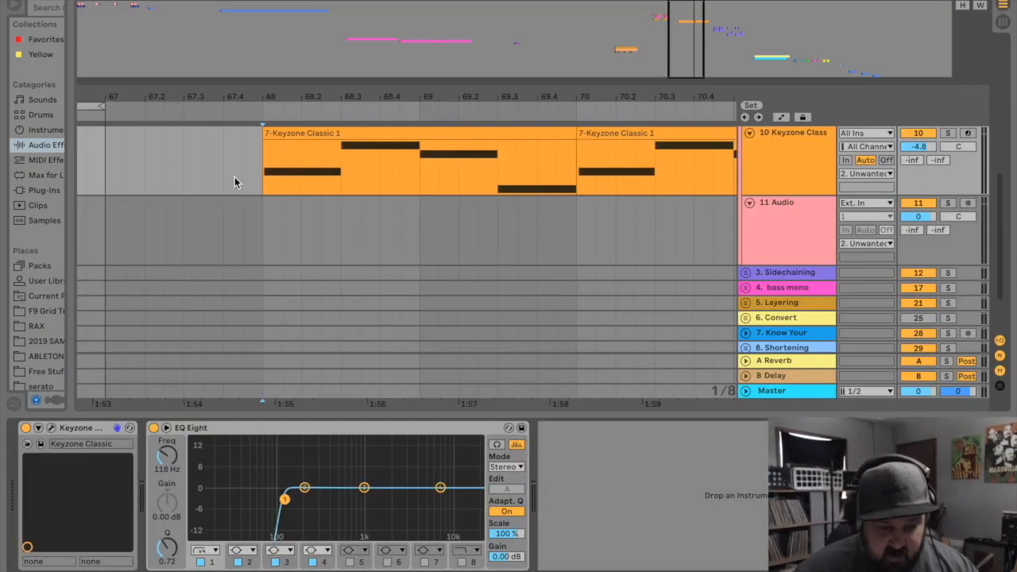
Solo the hi-hat track and raise its EQ Eight low cut to about 163 Hz while auditioning it from bar 65
scroll(222, 191, left, 10)
scroll(221, 191, up, 5)
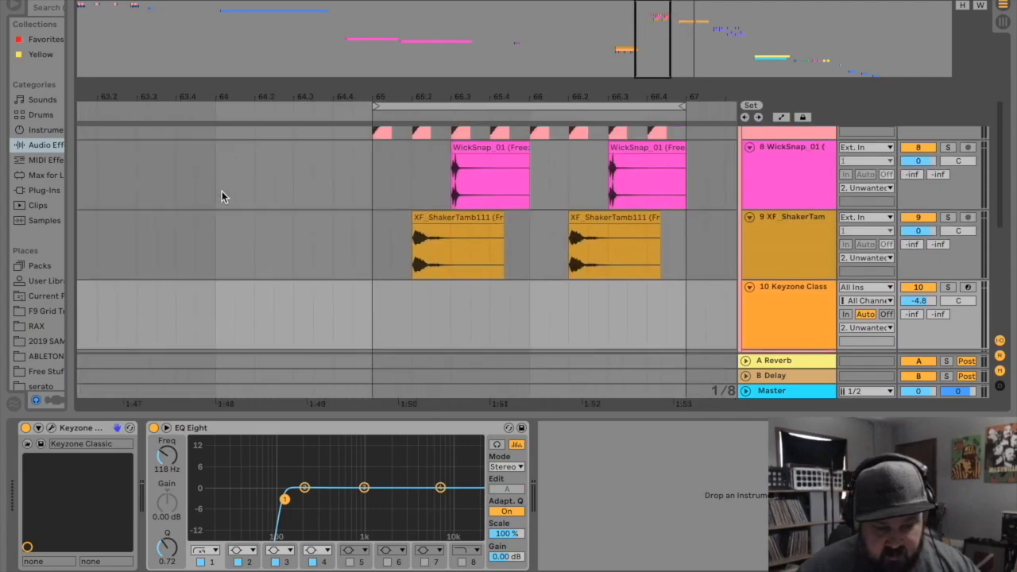
click(787, 219)
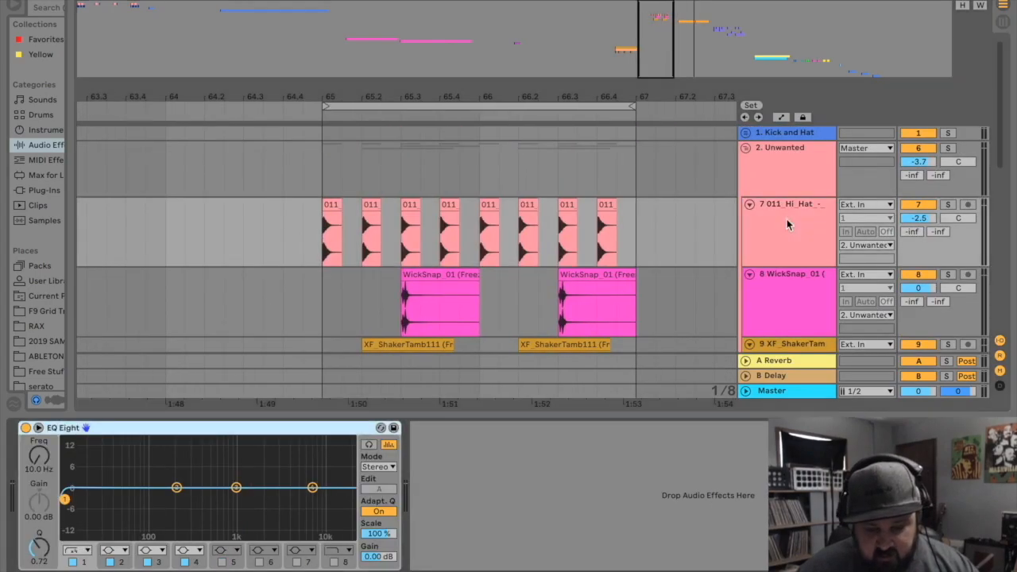
click(947, 204)
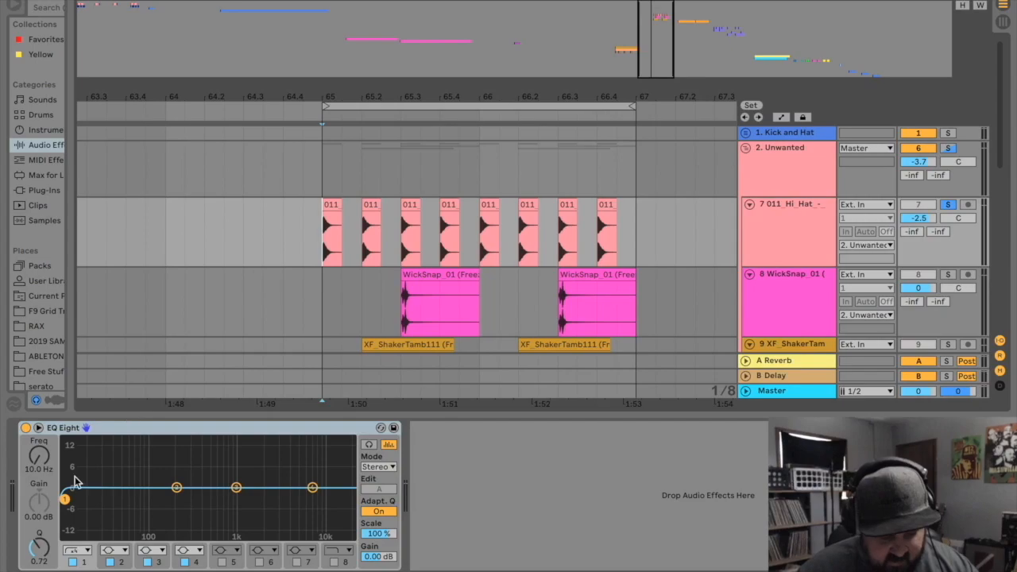
key(space)
drag(64, 499, 172, 499)
key(space)
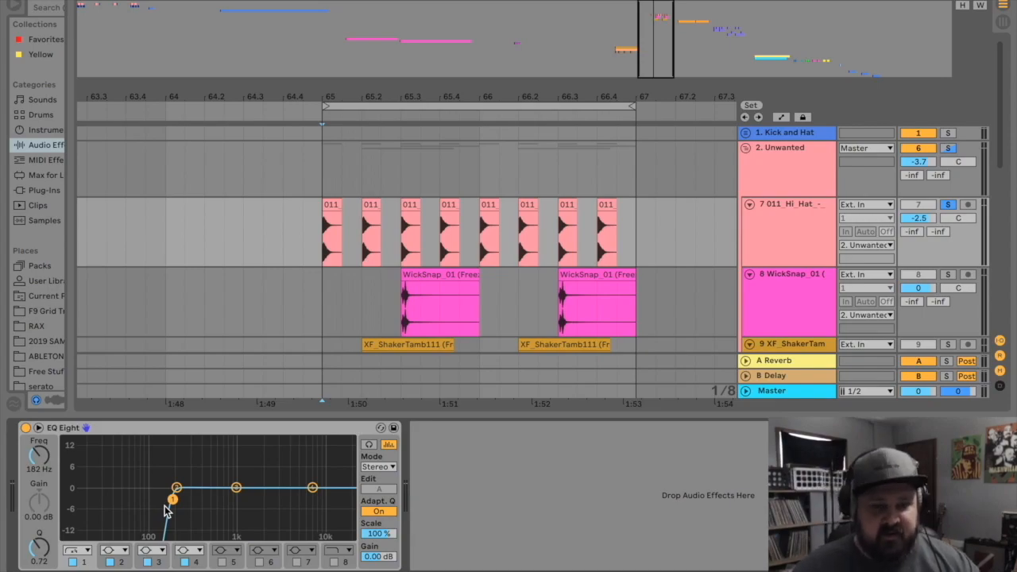
key(space)
mouse_move(172, 500)
mouse_down()
mouse_move(157, 500)
mouse_move(169, 499)
mouse_up()
key(space)
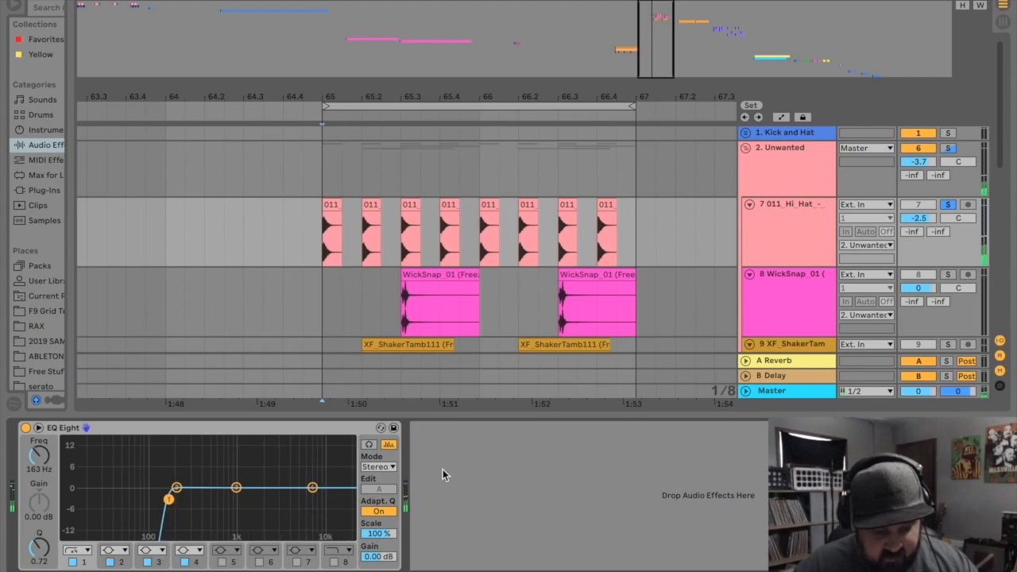
Solo the WickSnap_01 track and raise the low-cut frequency in its EQ Eight while auditioning it
click(862, 279)
click(947, 274)
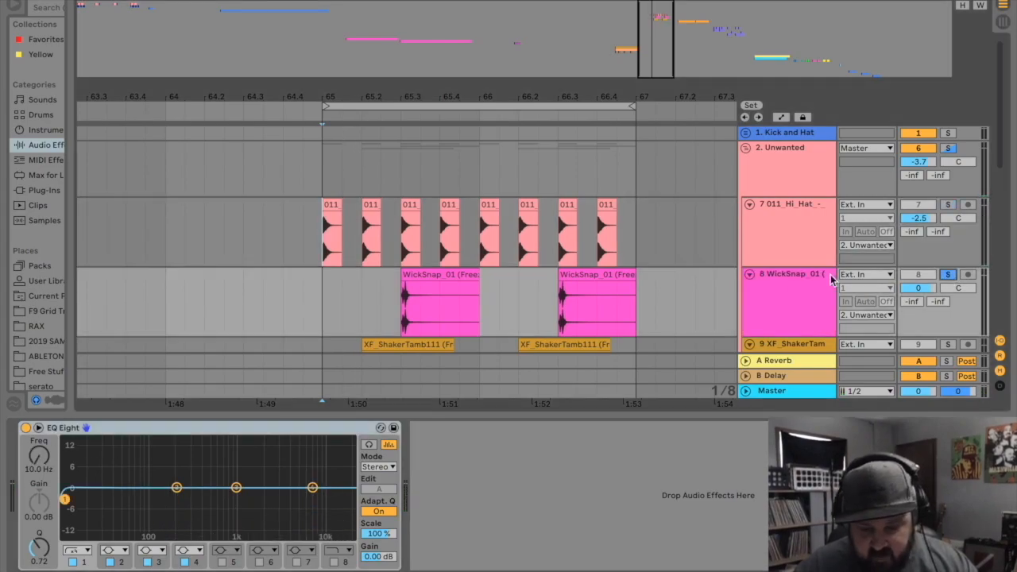
click(230, 429)
key(space)
key(space)
key(space)
drag(65, 499, 167, 500)
key(space)
key(space)
Solo the XF_ShakerTamb track and raise its EQ Eight low cut to about 170 Hz
click(948, 344)
click(799, 347)
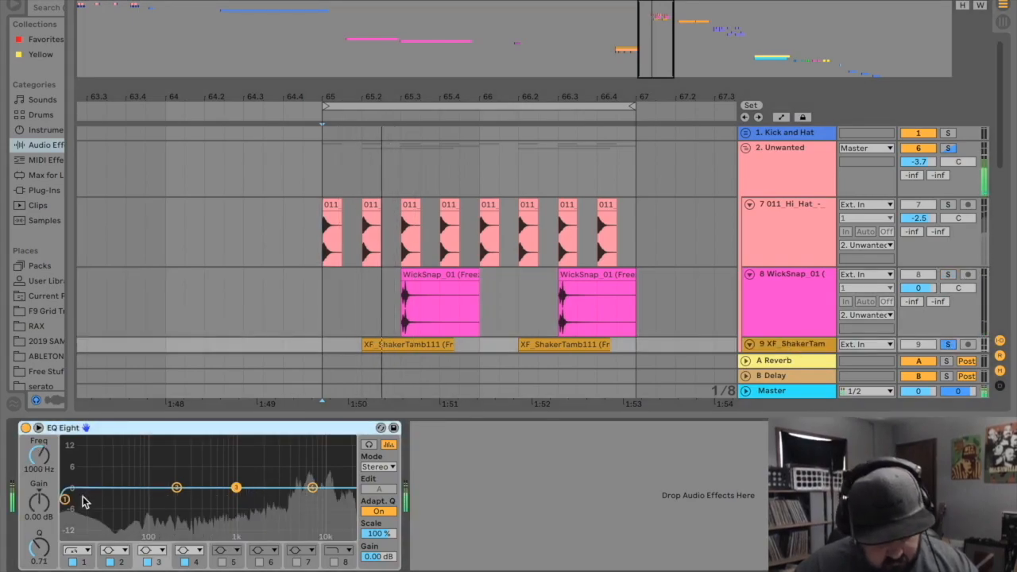
drag(65, 499, 166, 498)
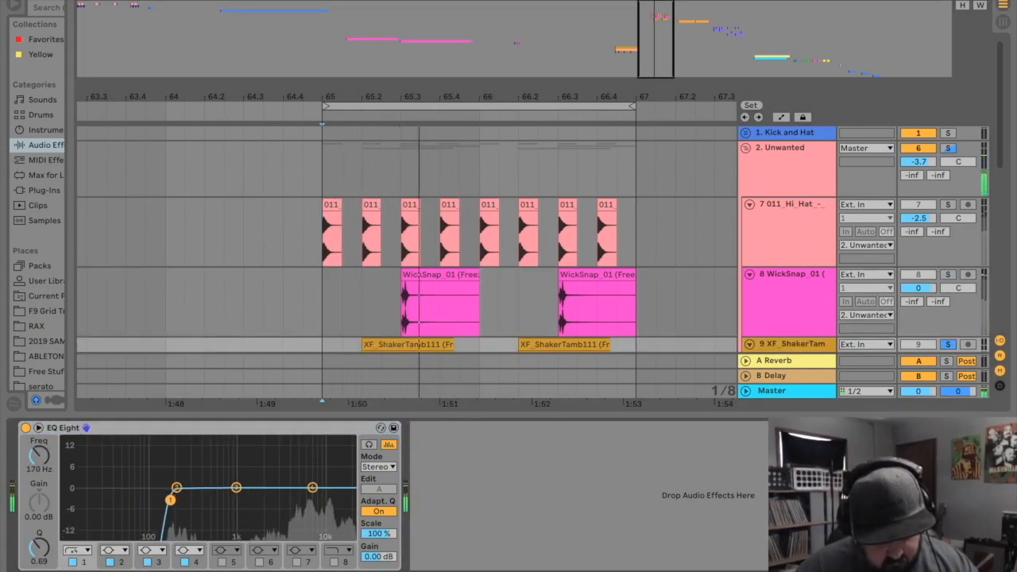
Play all the filtered percussion together from bar 65 with no track soloed
click(314, 241)
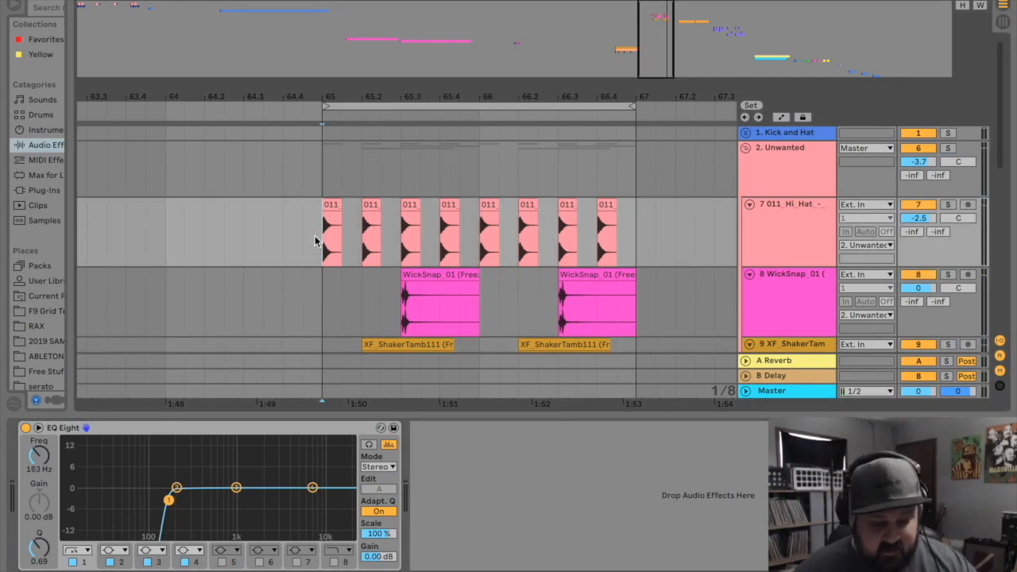
key(space)
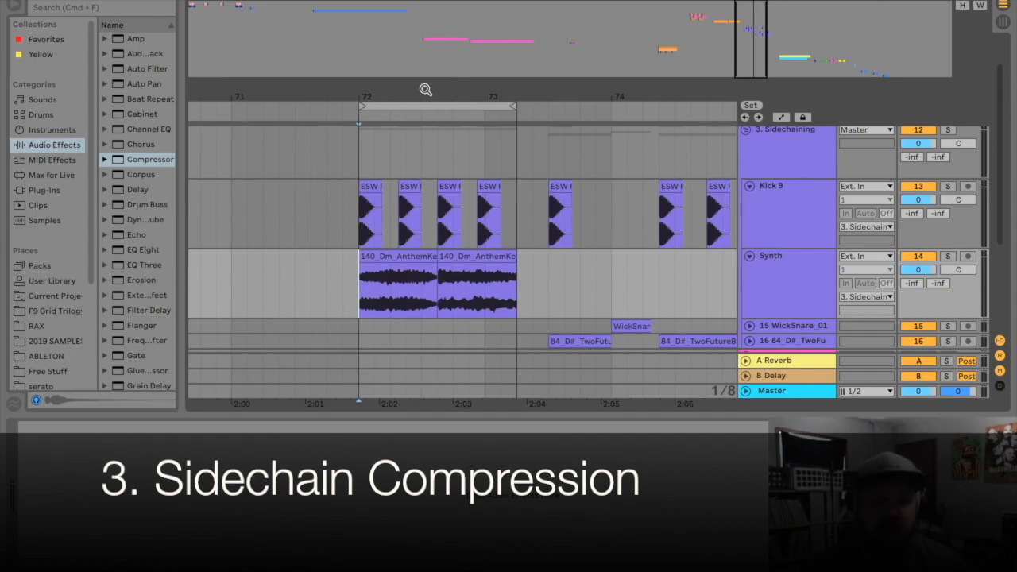
Frame the clips around bar 72 in the Sidechaining group and play the Kick 9 and Synth tracks together
drag(361, 98, 315, 95)
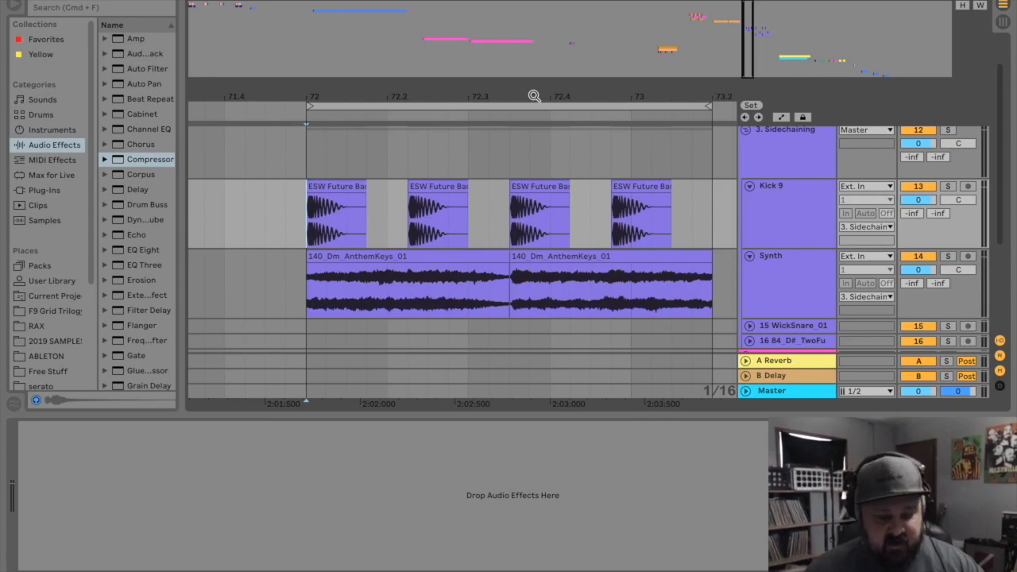
drag(556, 90, 462, 89)
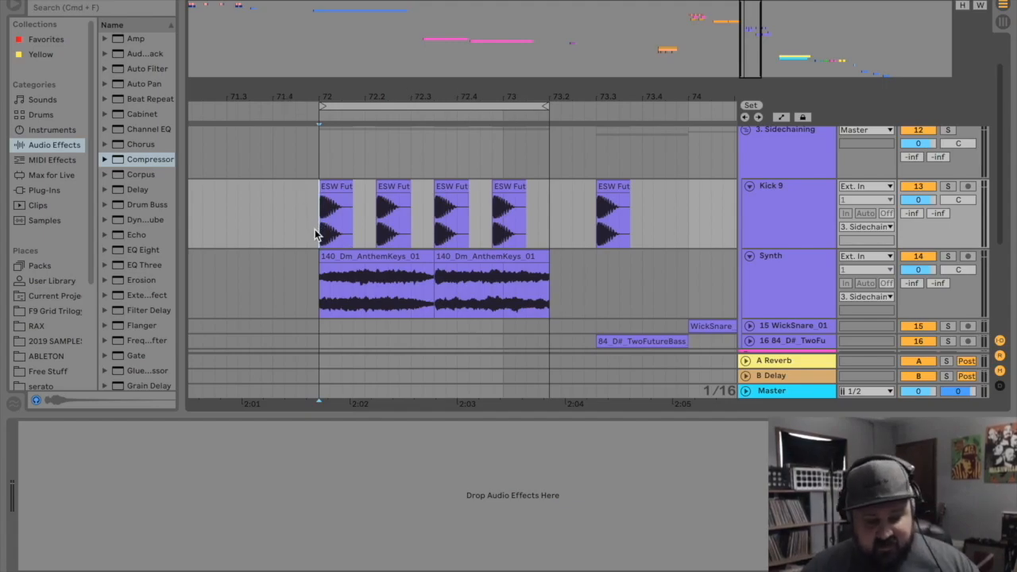
key(space)
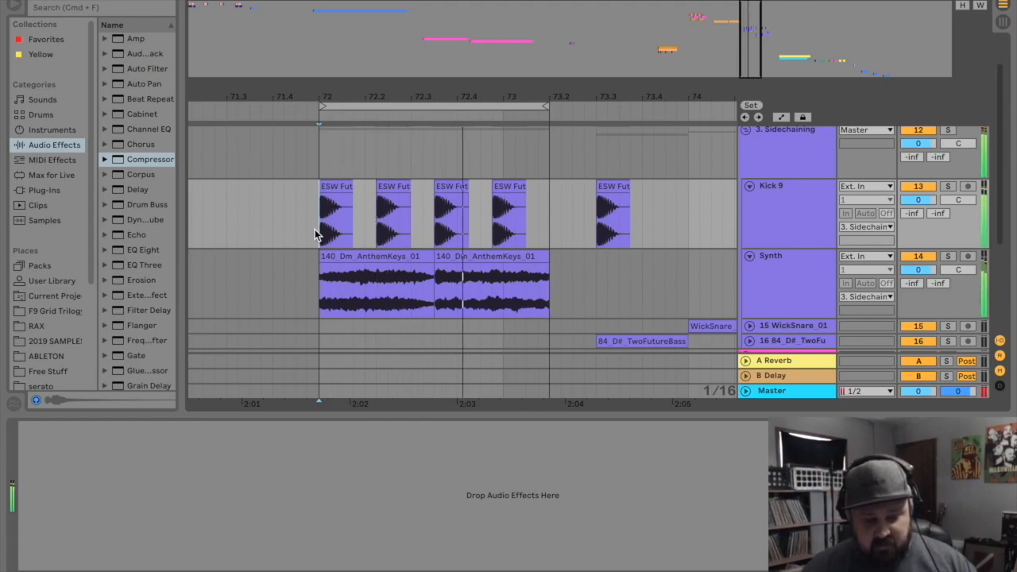
key(space)
Add a Compressor to the Synth track and reveal its sidechain settings
click(656, 275)
drag(143, 160, 790, 274)
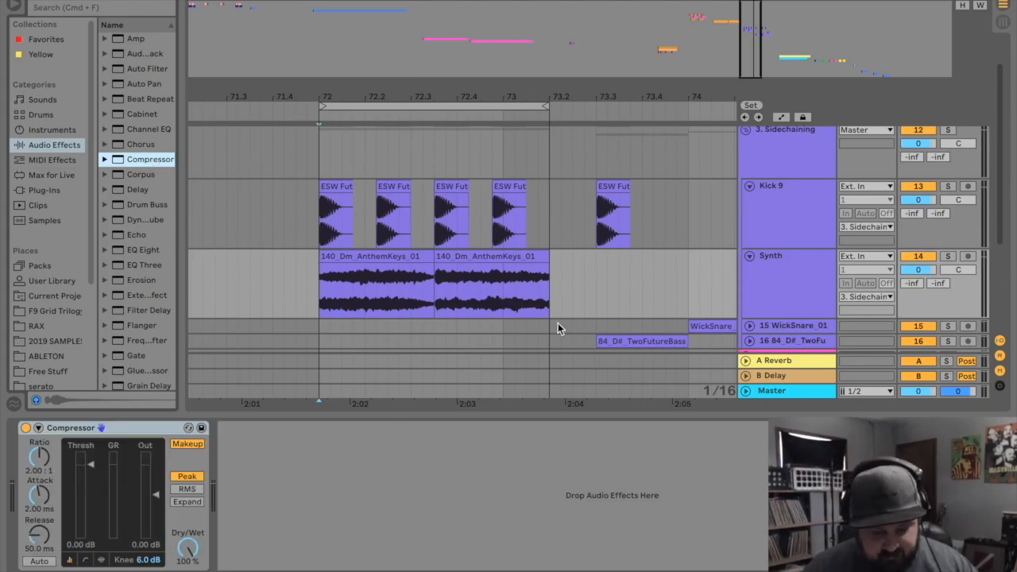
click(38, 427)
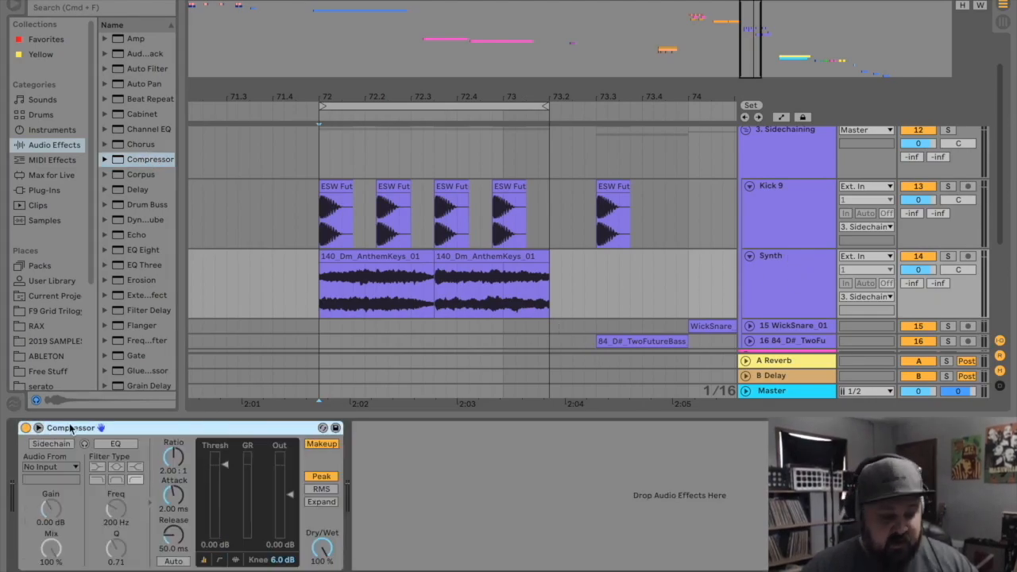
Enable the Compressor's sidechain with Kick 9 as the audio source and set the ratio to inf:1
click(51, 444)
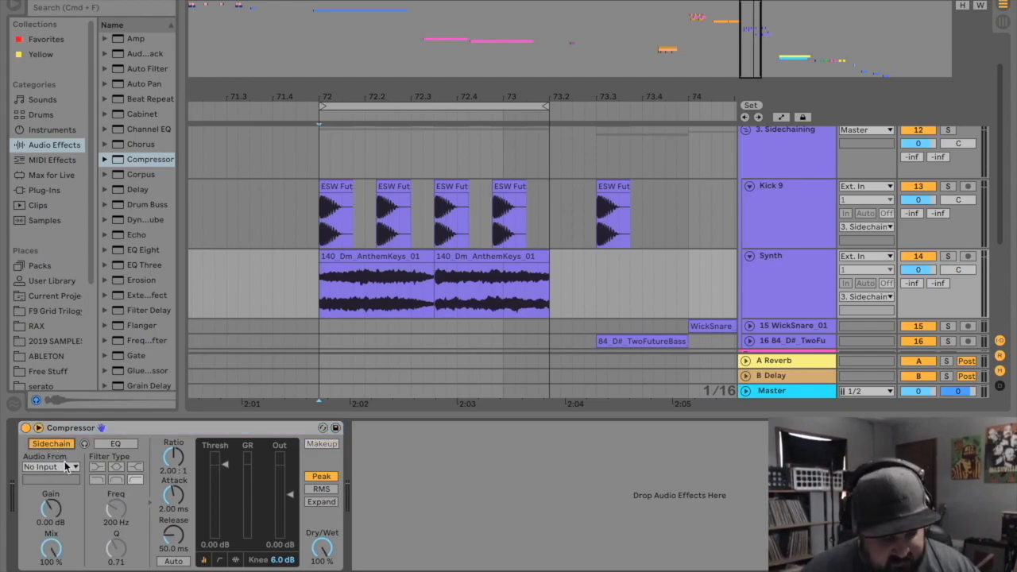
click(63, 467)
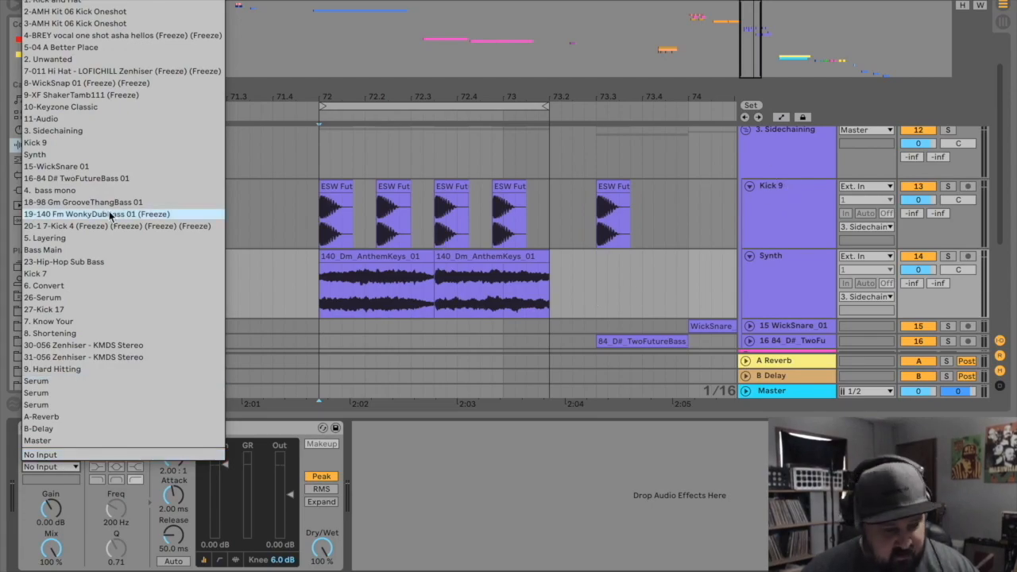
click(42, 144)
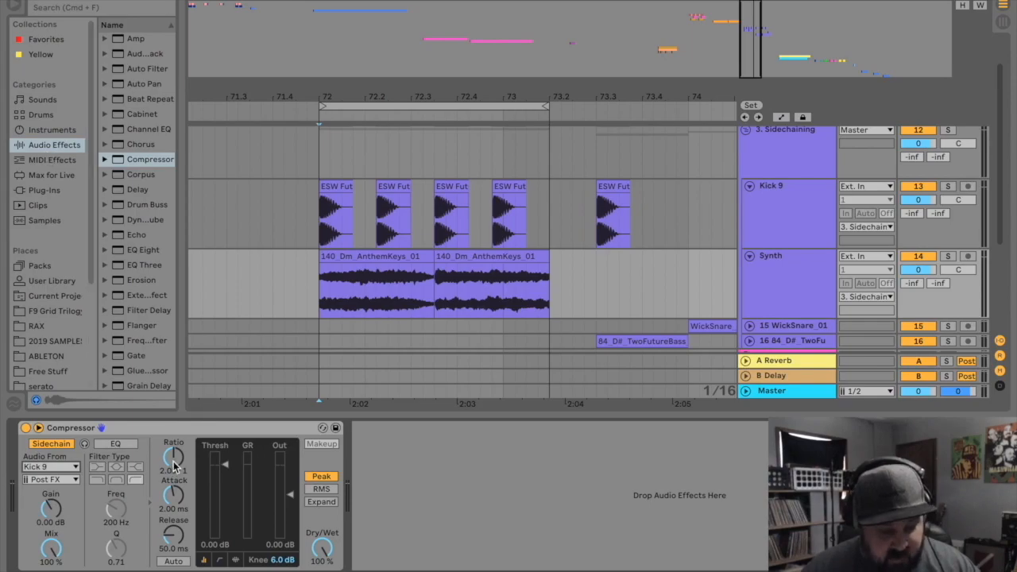
drag(173, 457, 173, 402)
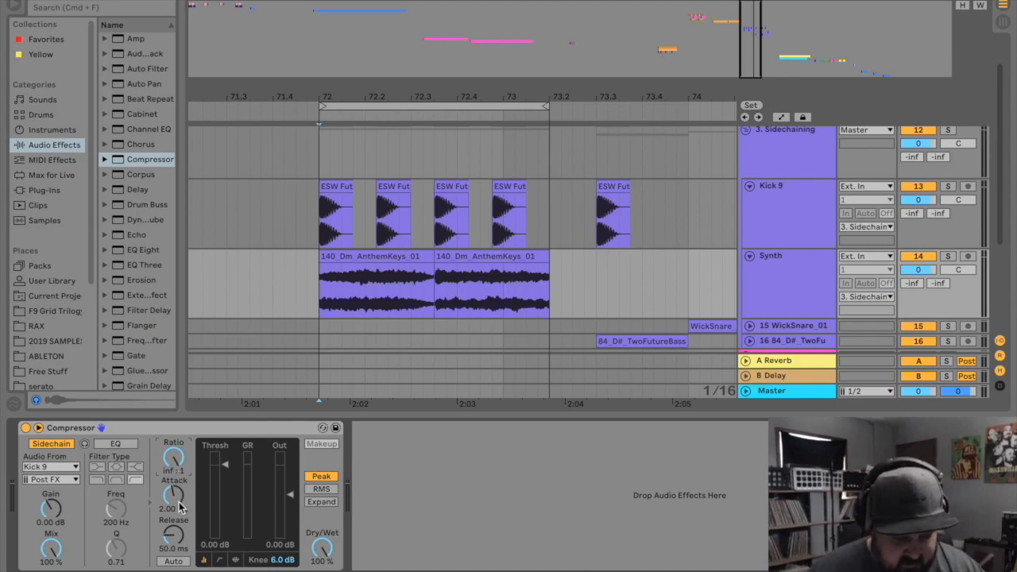
Set the Synth Compressor to a 0.01 ms attack, RMS mode and a -32.0 dB threshold
drag(173, 501, 175, 540)
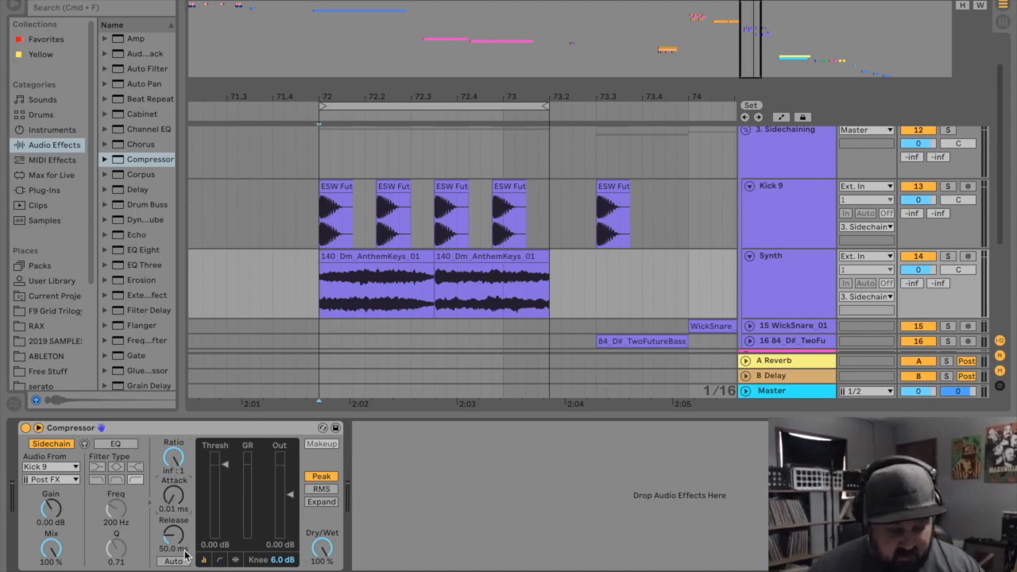
click(308, 304)
click(323, 490)
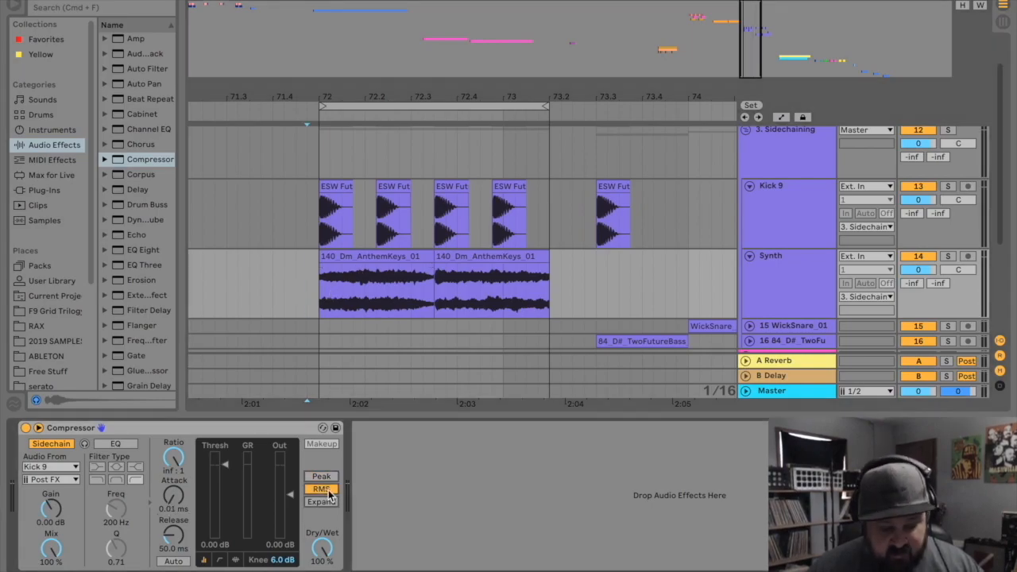
click(236, 475)
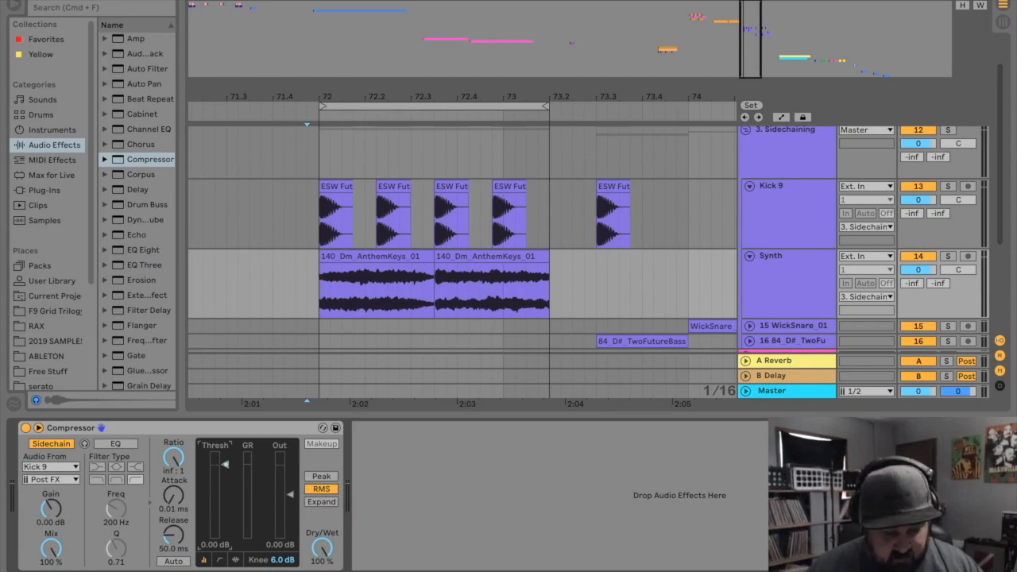
key(space)
drag(225, 495, 226, 524)
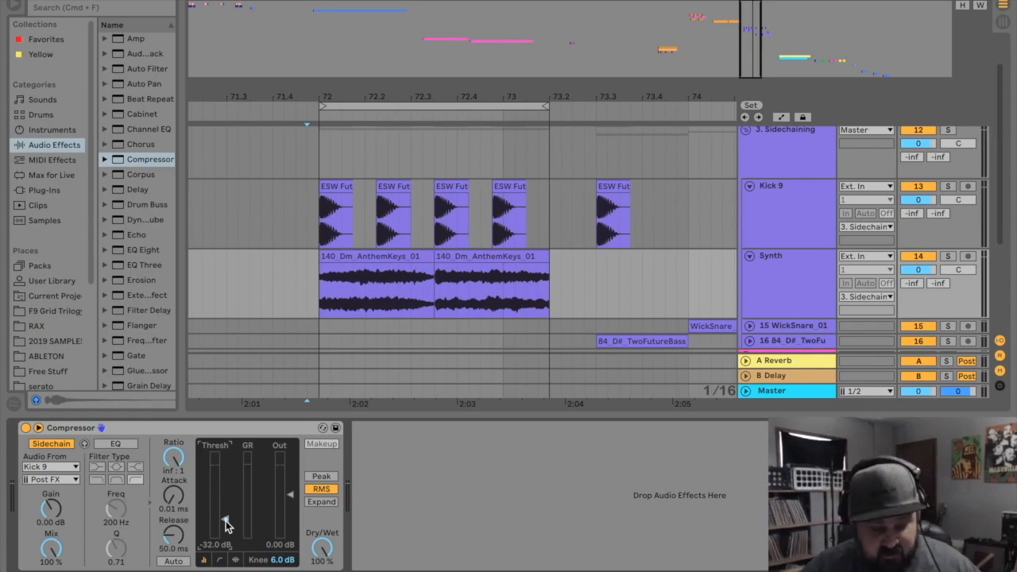
Bypass and re-enable the Synth Compressor during playback to compare the synth with and without sidechaining
click(25, 428)
key(space)
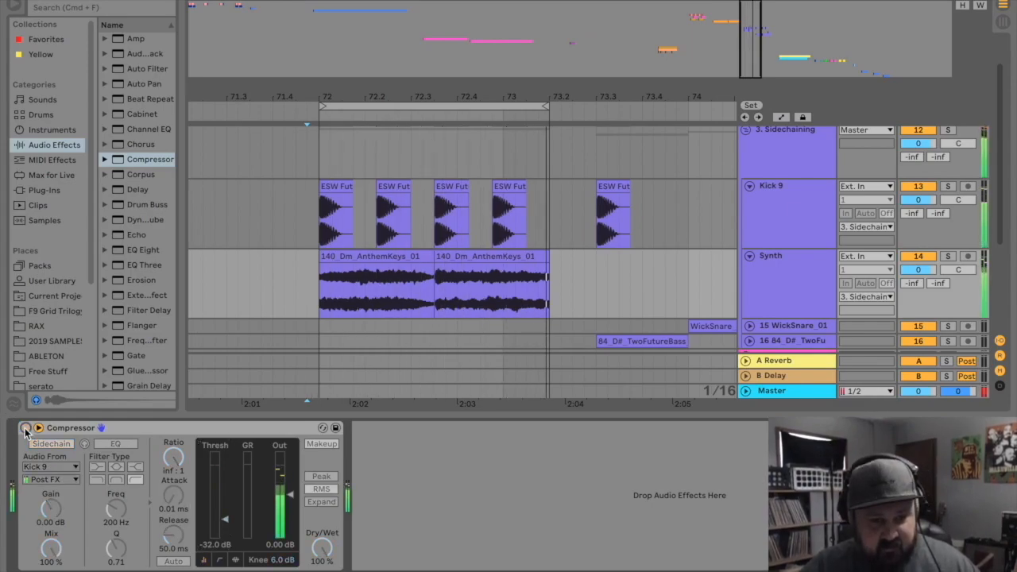
click(26, 428)
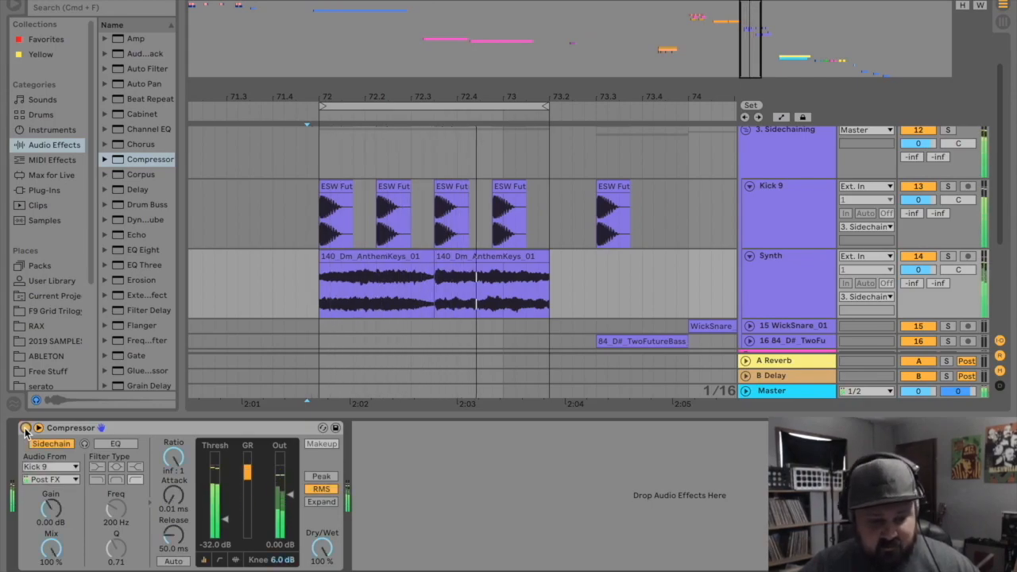
drag(479, 97, 427, 99)
key(space)
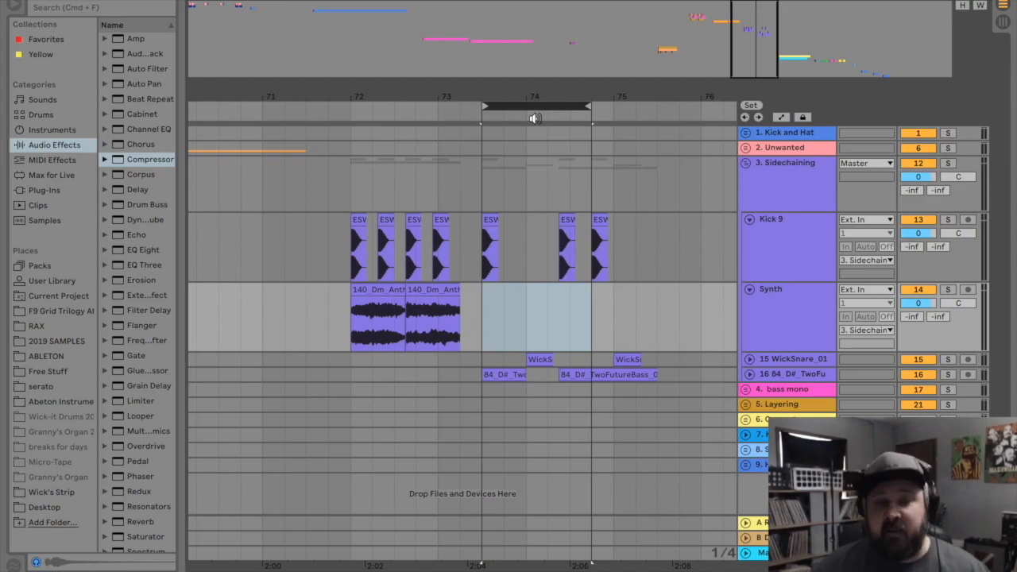
Extend the loop to the end of the last TwoFutureBass clip past bar 75 and play the looped section
drag(585, 109, 653, 109)
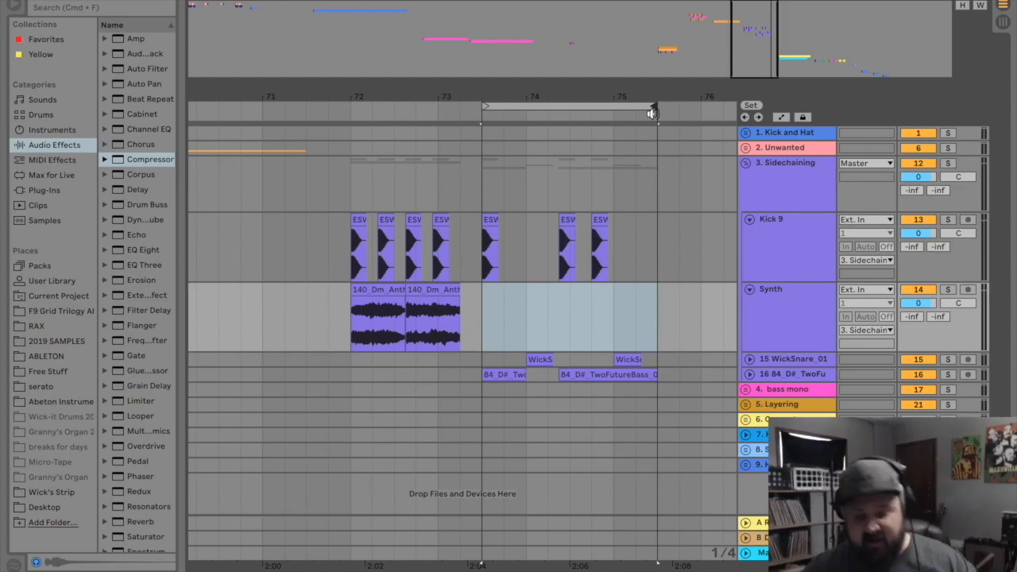
click(477, 325)
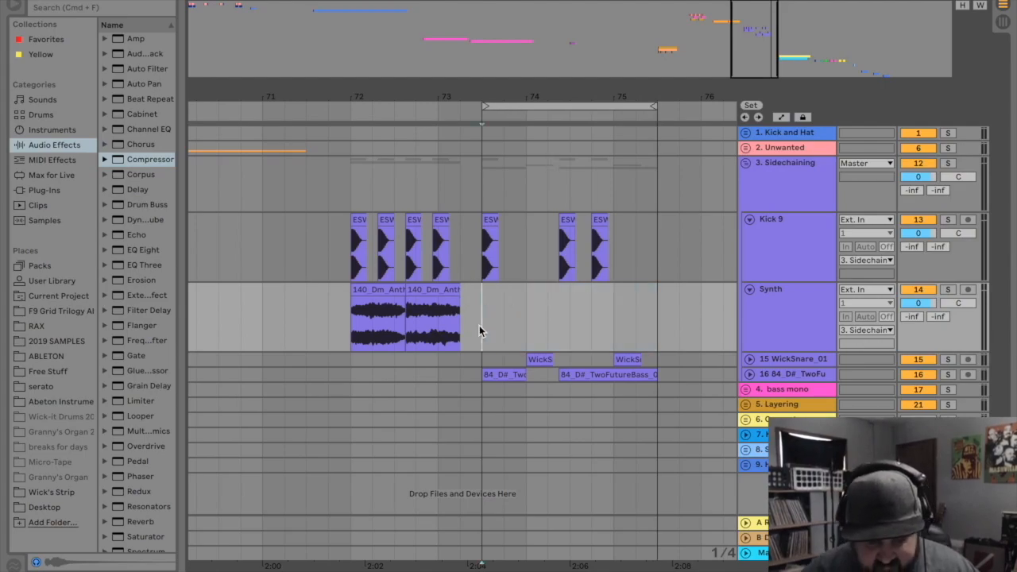
key(space)
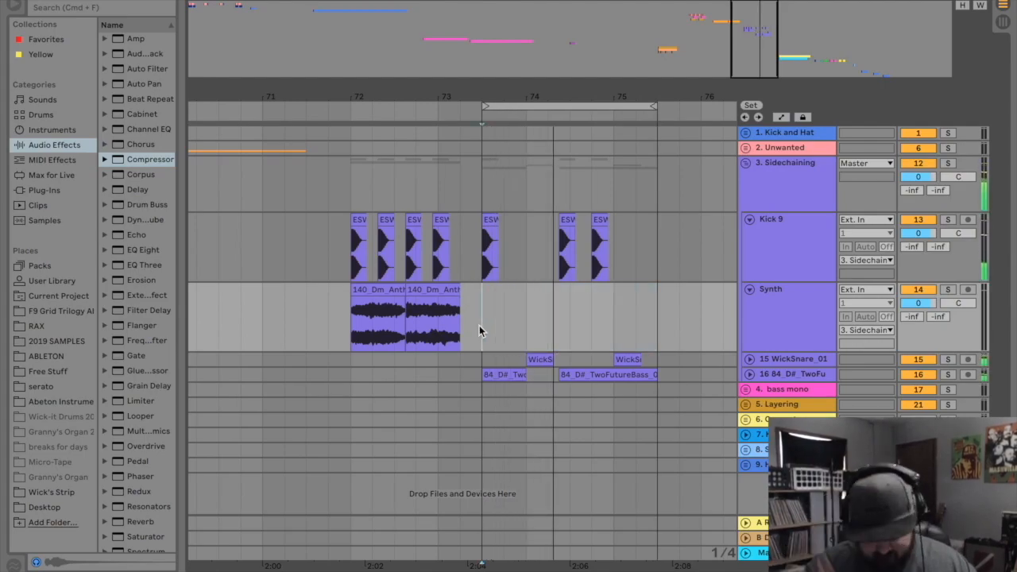
Unfold the 84 D# TwoFutureBass track and add a Compressor to it
click(749, 375)
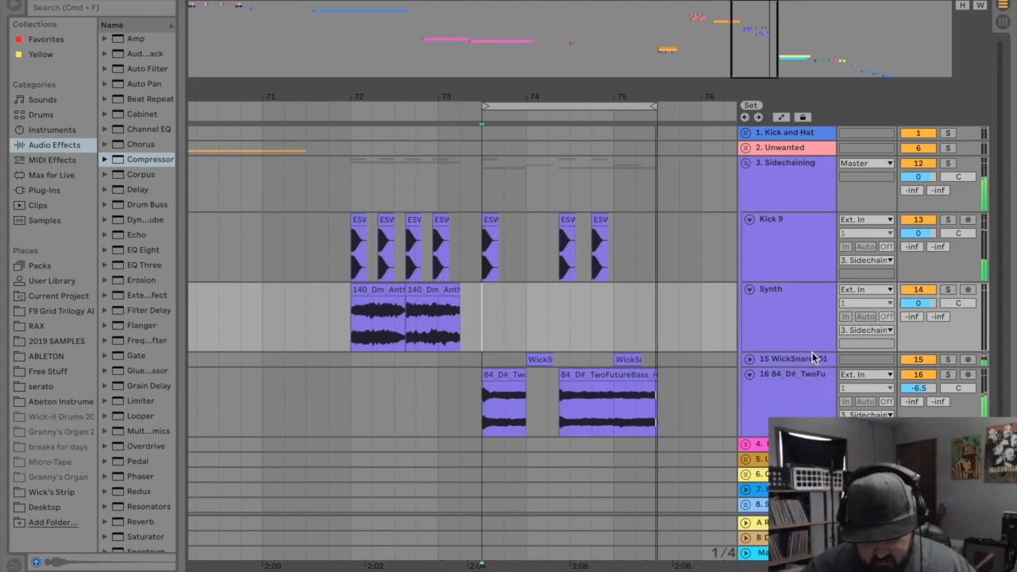
scroll(709, 286, down, 2)
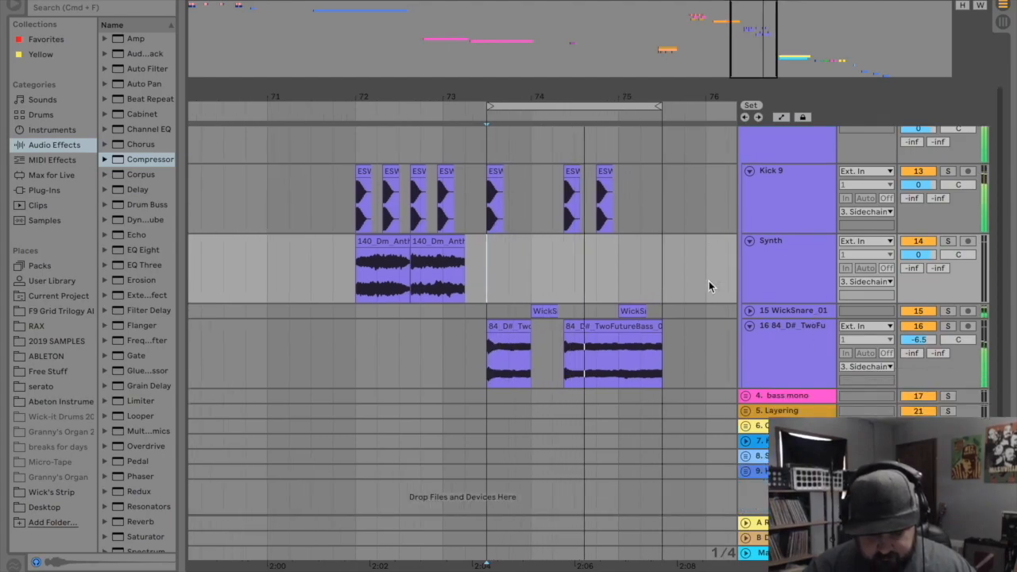
key(space)
double_click(795, 337)
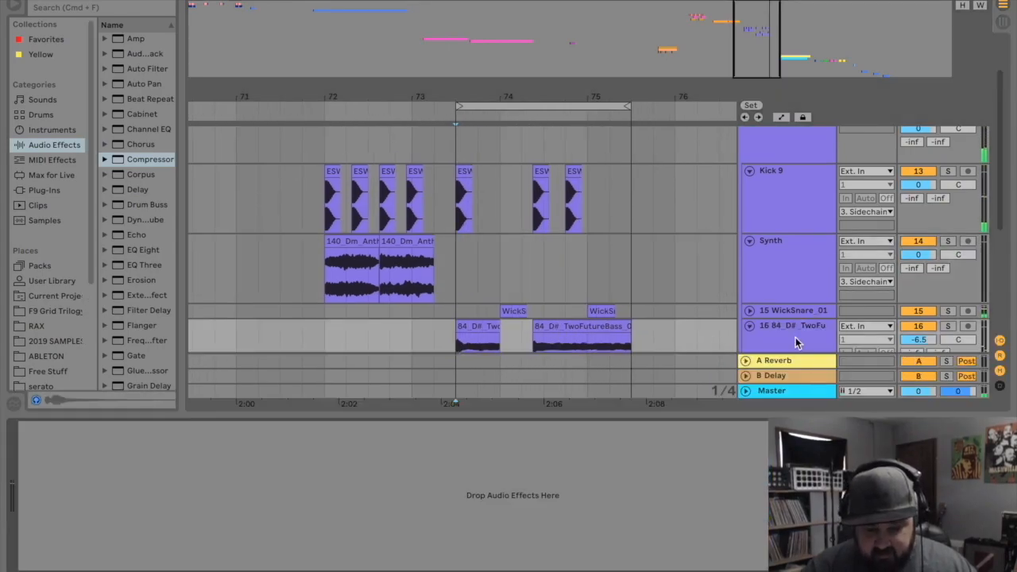
drag(724, 416, 752, 551)
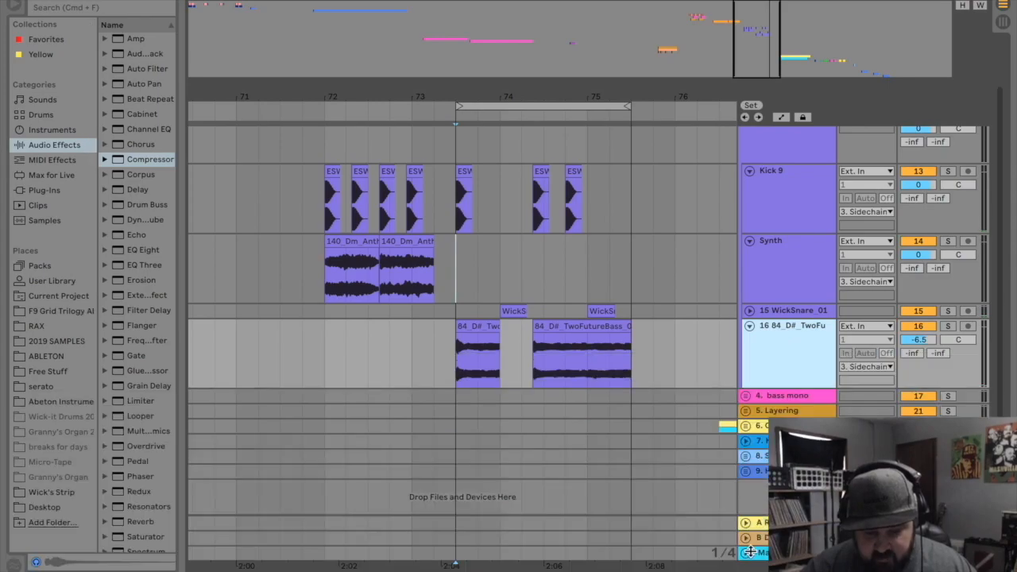
double_click(774, 336)
drag(148, 159, 785, 333)
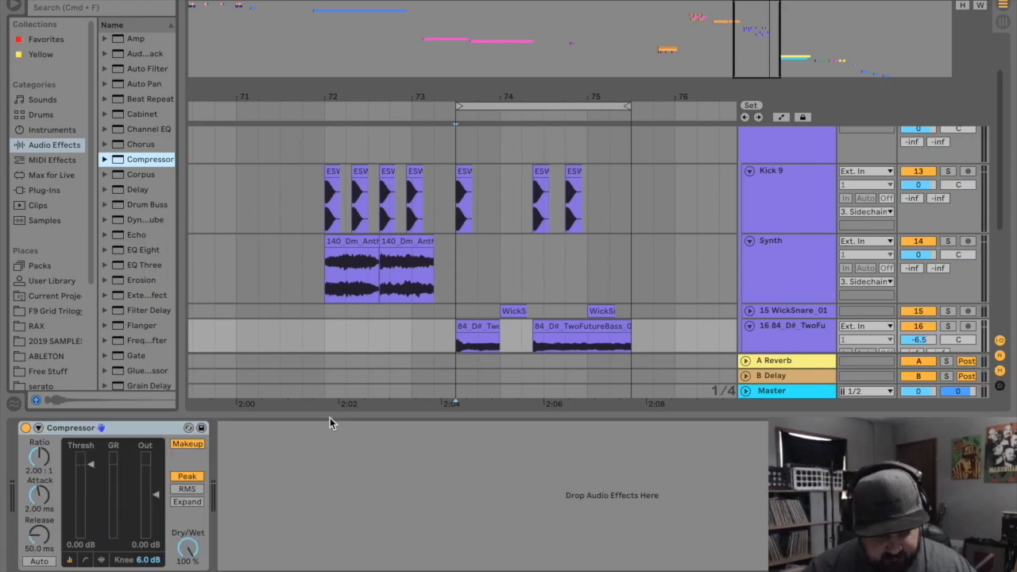
Reveal the bass Compressor's sidechain settings and enable the sidechain with Kick 9 as the audio source
click(38, 427)
click(53, 446)
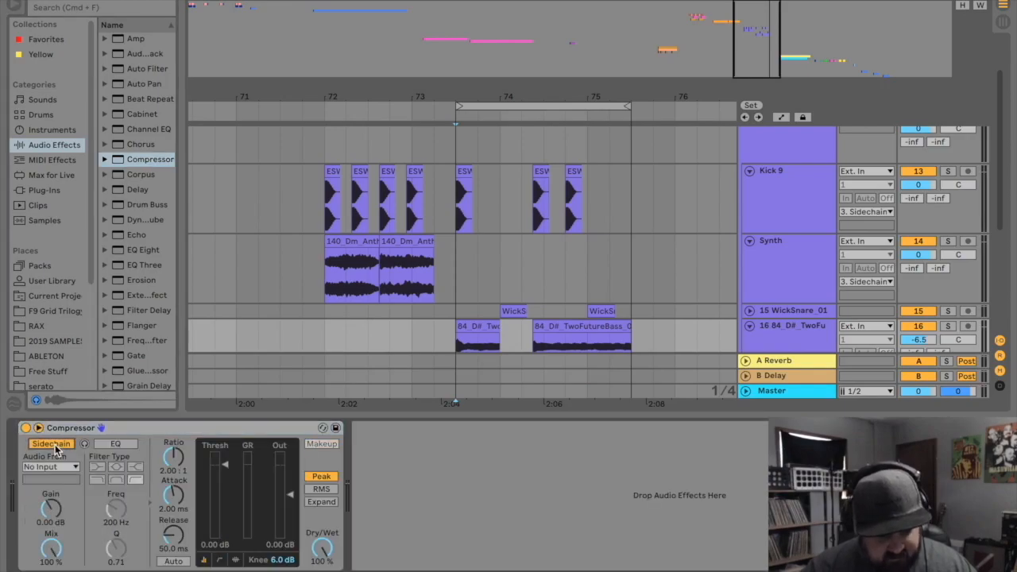
click(68, 470)
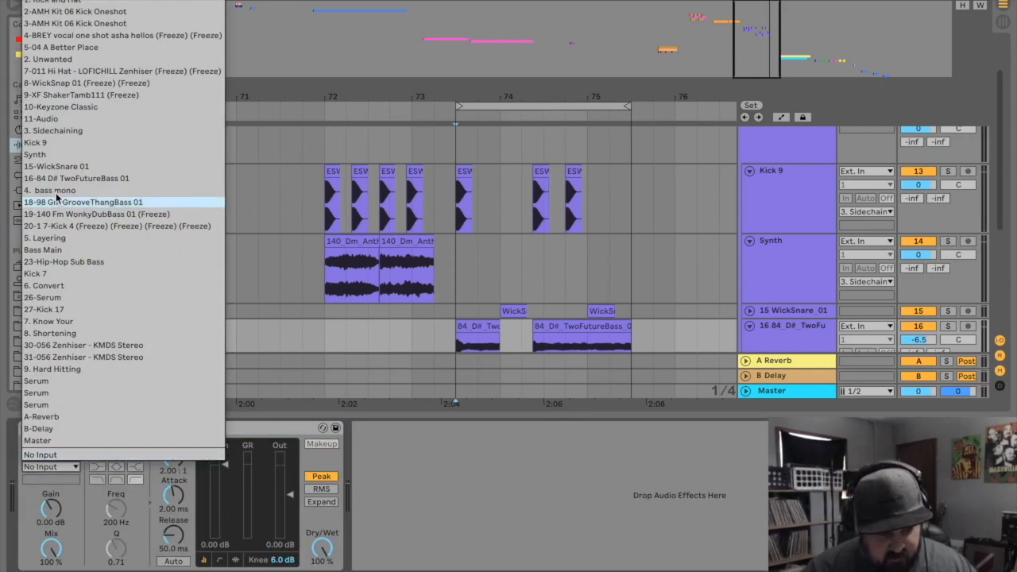
click(50, 142)
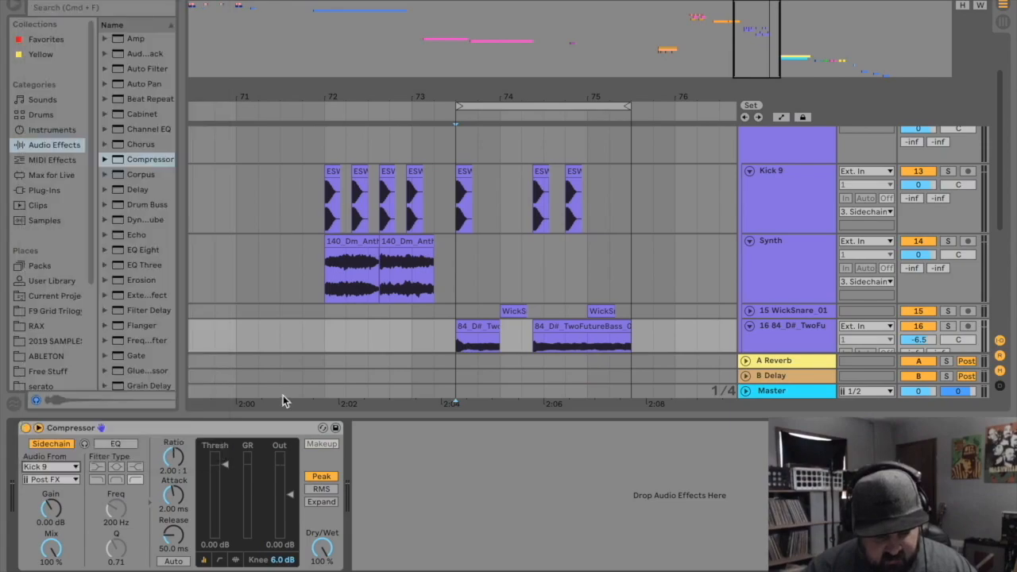
Set the bass Compressor to RMS mode with a ratio of inf:1 and a 0.01 ms attack
click(321, 489)
drag(174, 458, 174, 422)
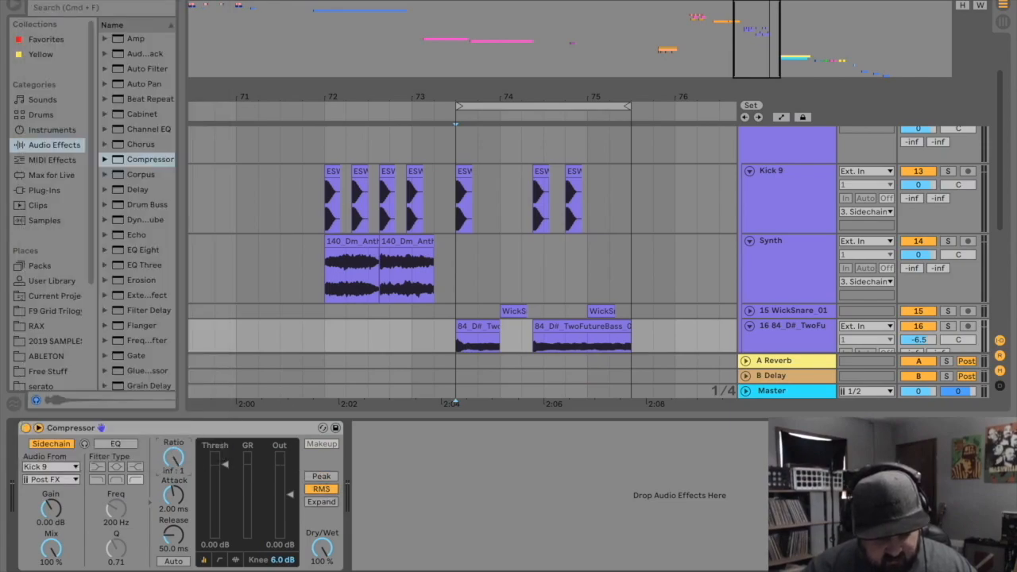
drag(173, 498, 173, 557)
Lower the bass Compressor's threshold to -8.68 dB while the kick, snare and bass loop plays
key(space)
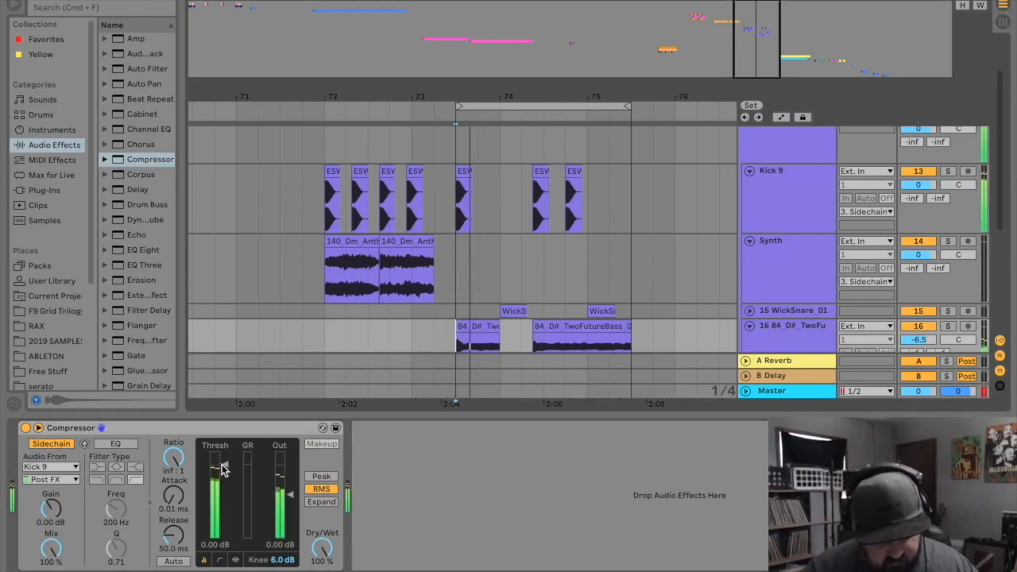
drag(225, 463, 225, 479)
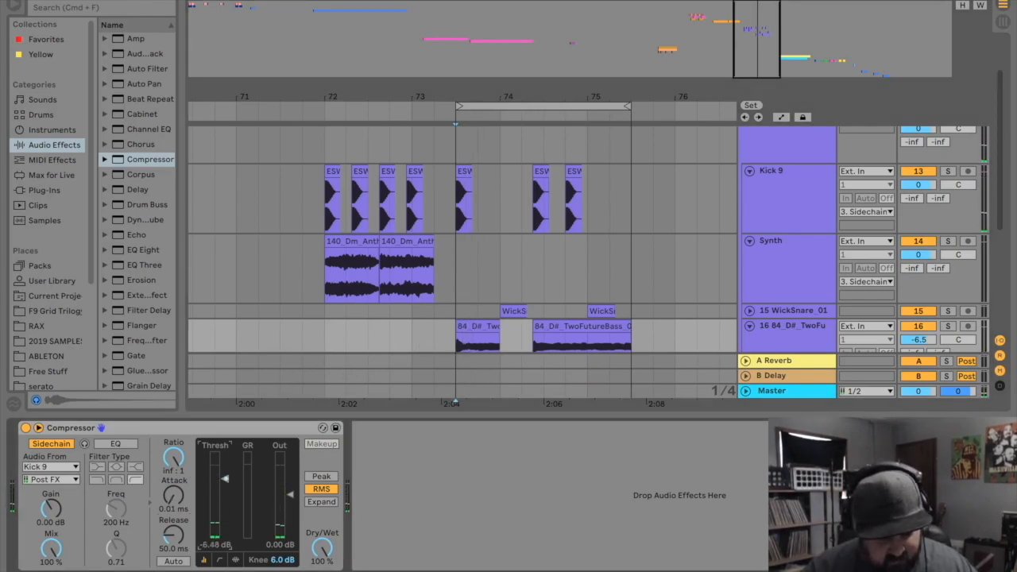
key(space)
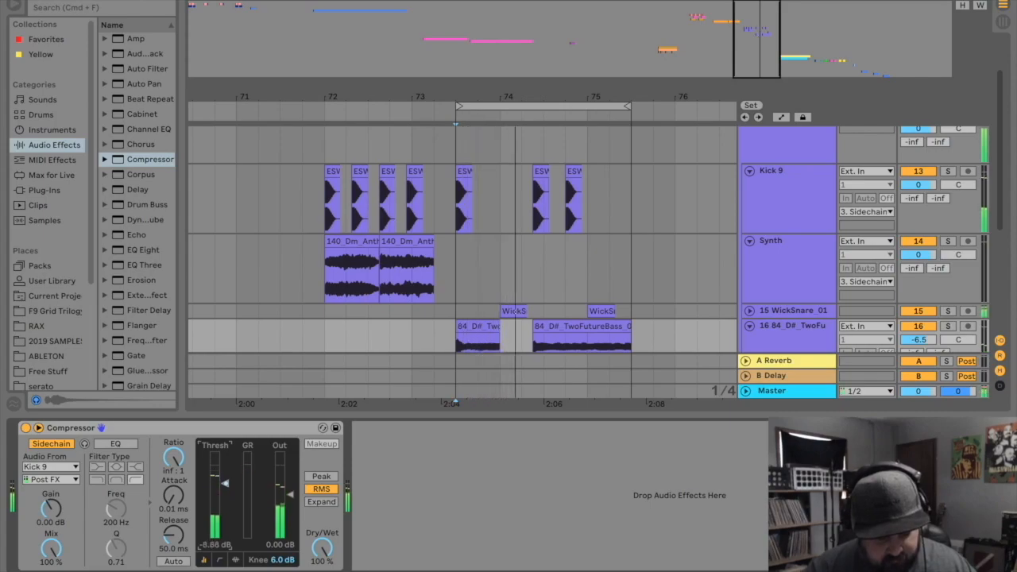
drag(225, 478, 227, 488)
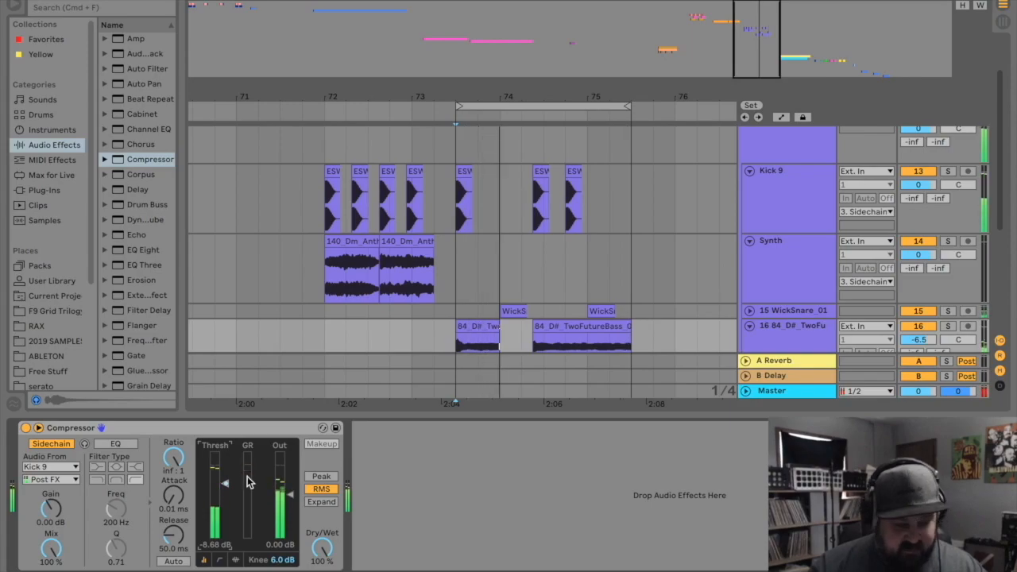
key(space)
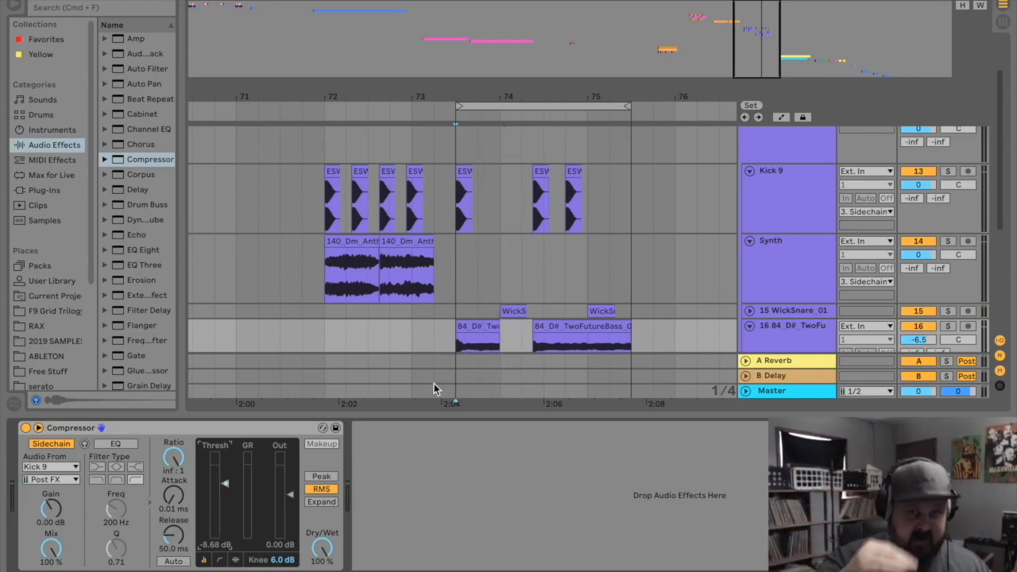
Play the kick, snare and bass loop again and monitor the TwoFutureBass track's Compressor
click(452, 312)
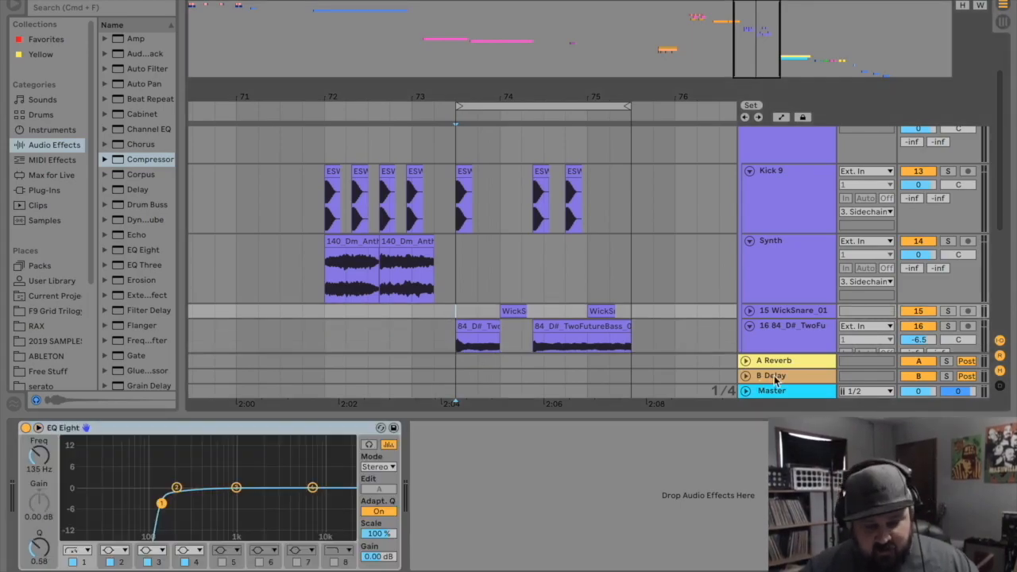
key(space)
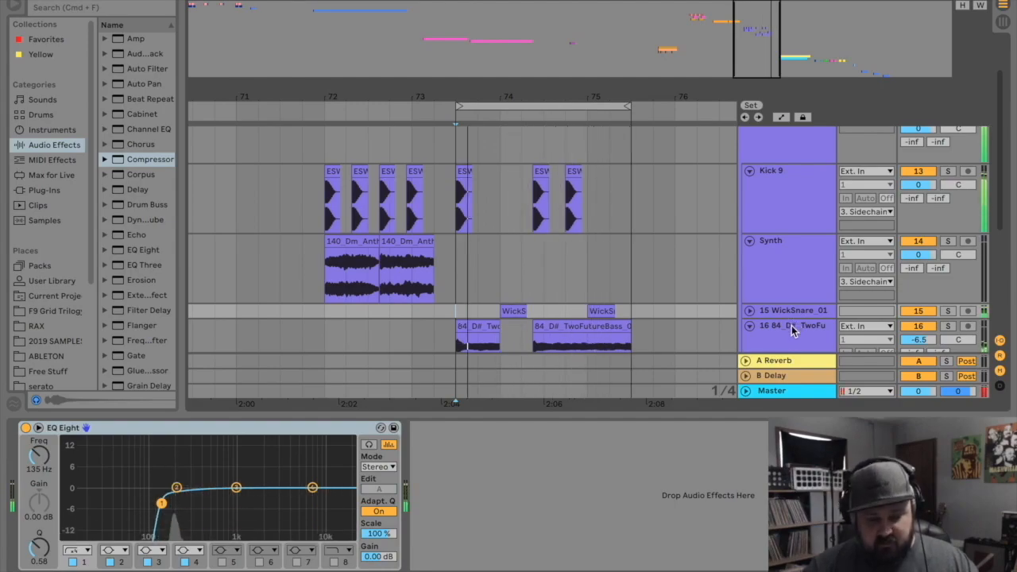
click(792, 327)
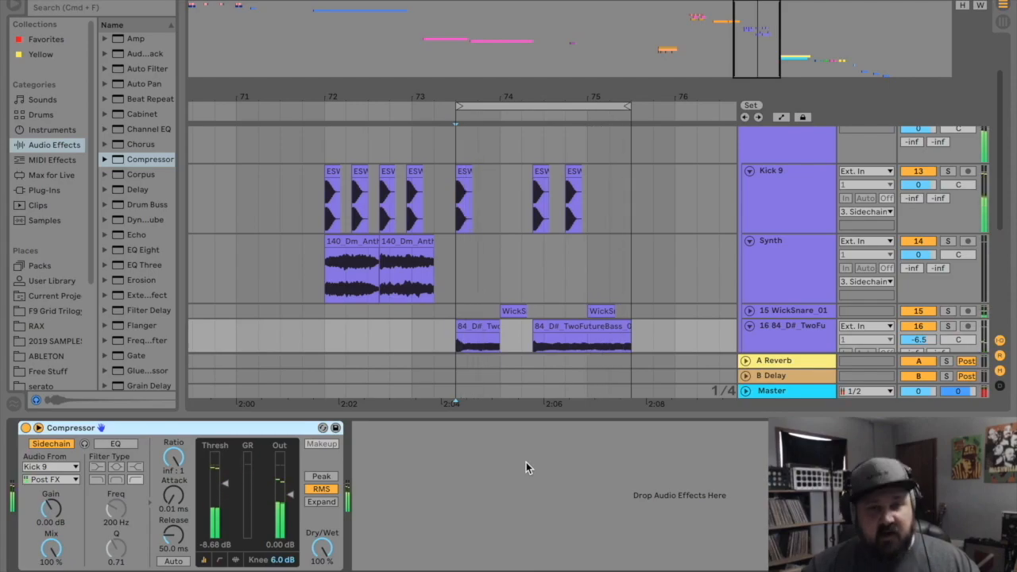
Fold the Sidechaining group and bring the unfolded bass mono group with its clips from bar 31 into view
click(425, 267)
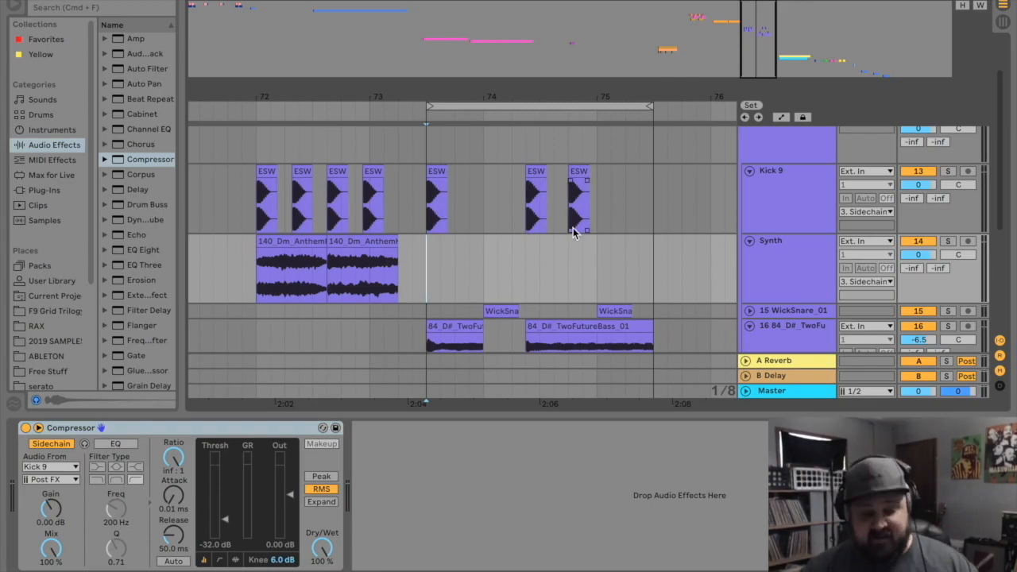
drag(551, 90, 551, 56)
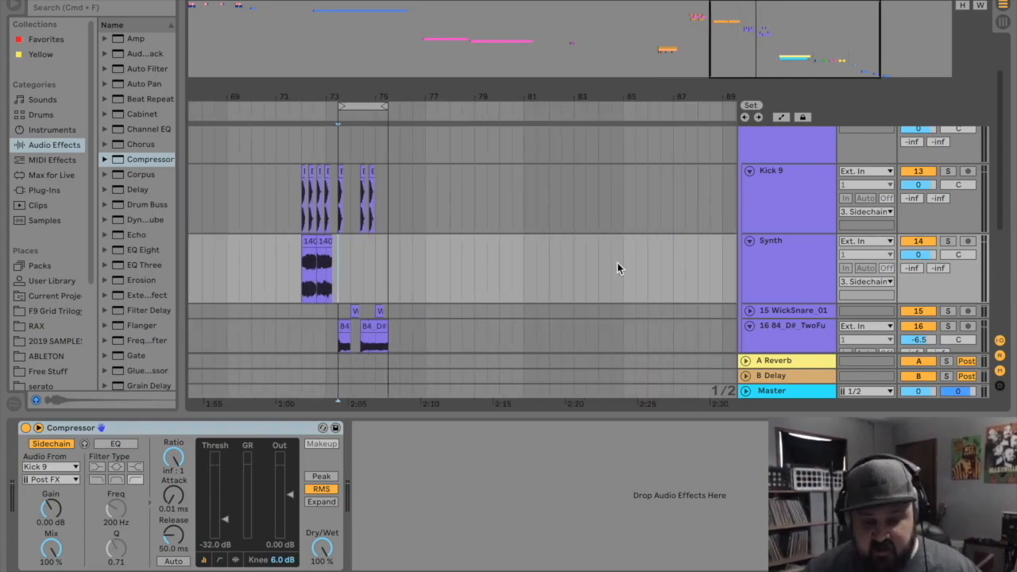
scroll(617, 264, up, 3)
click(745, 162)
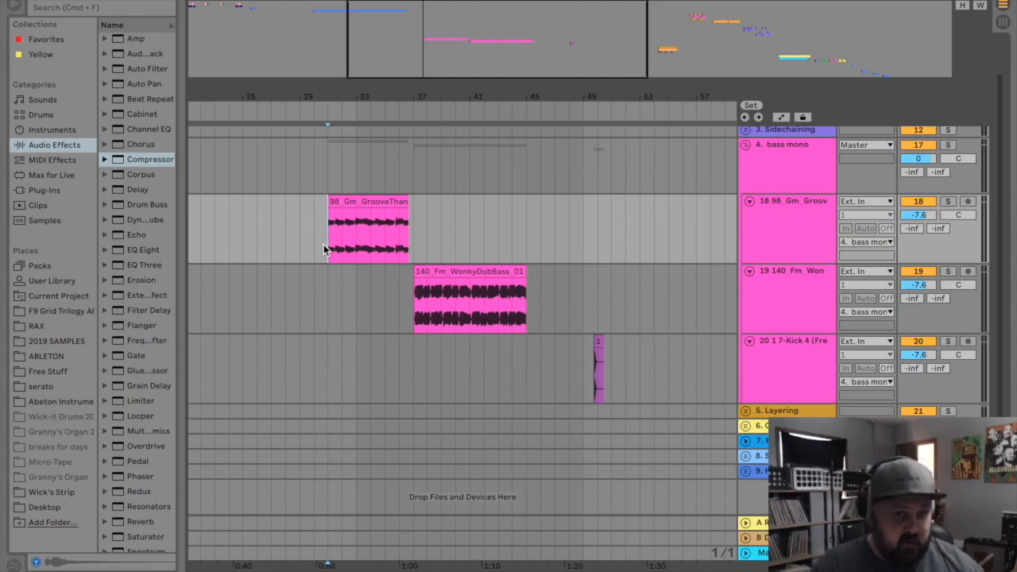
Sweep the high-cut band of the 98 Gm GrooveThangBass track's EQ Eight down to 250 Hz and back up to 22.0 kHz
double_click(815, 211)
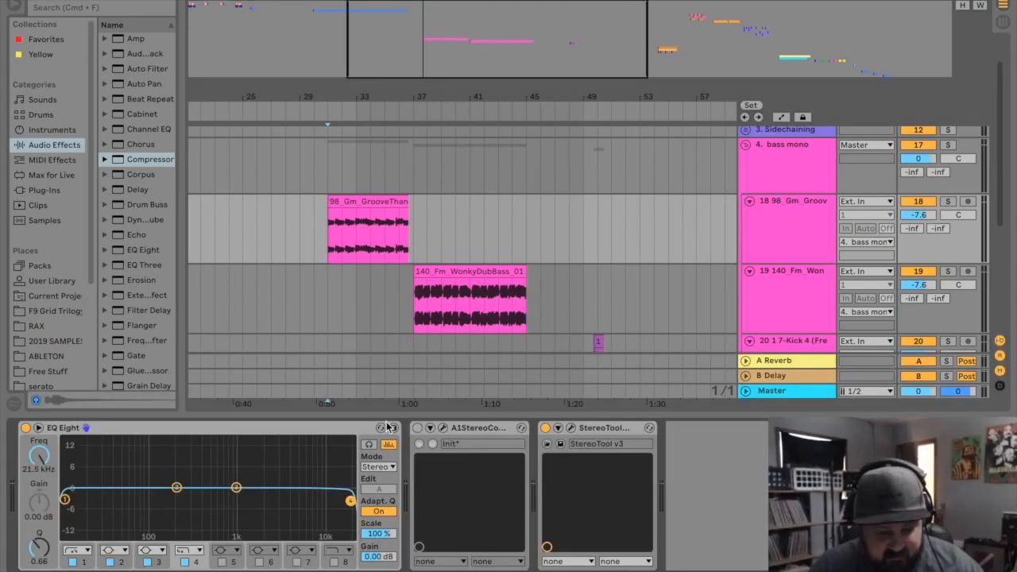
drag(351, 501, 185, 501)
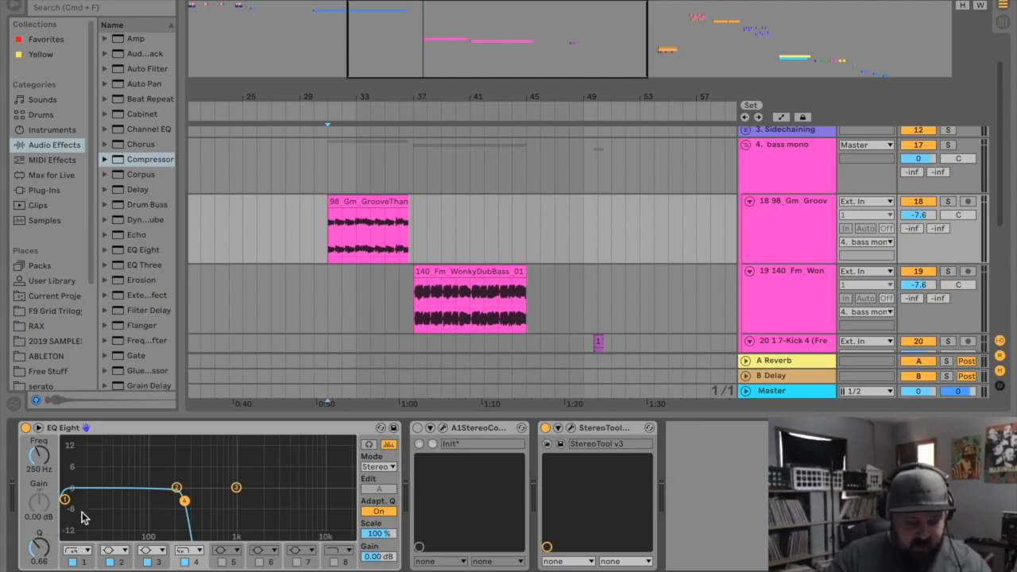
drag(184, 500, 351, 503)
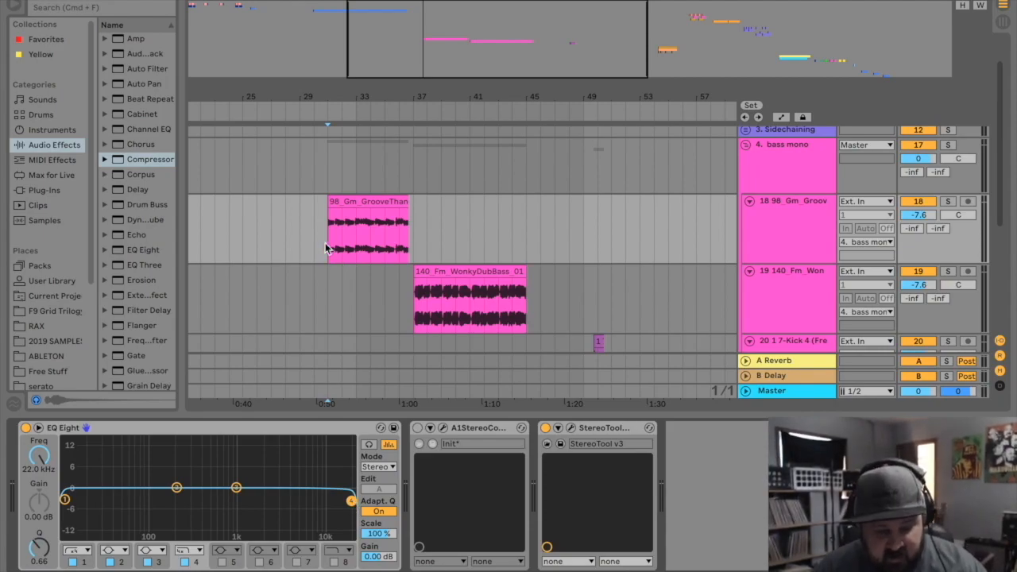
Play the GrooveThangBass clip from bar 31 and the WonkyDubBass clip from bar 37, comparing their spectrums in EQ Eight
key(space)
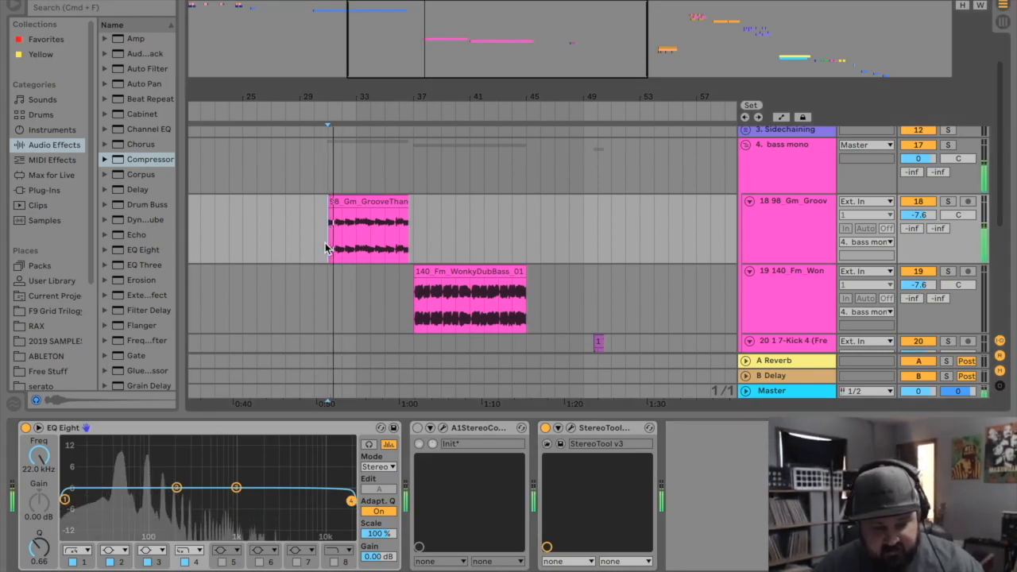
key(space)
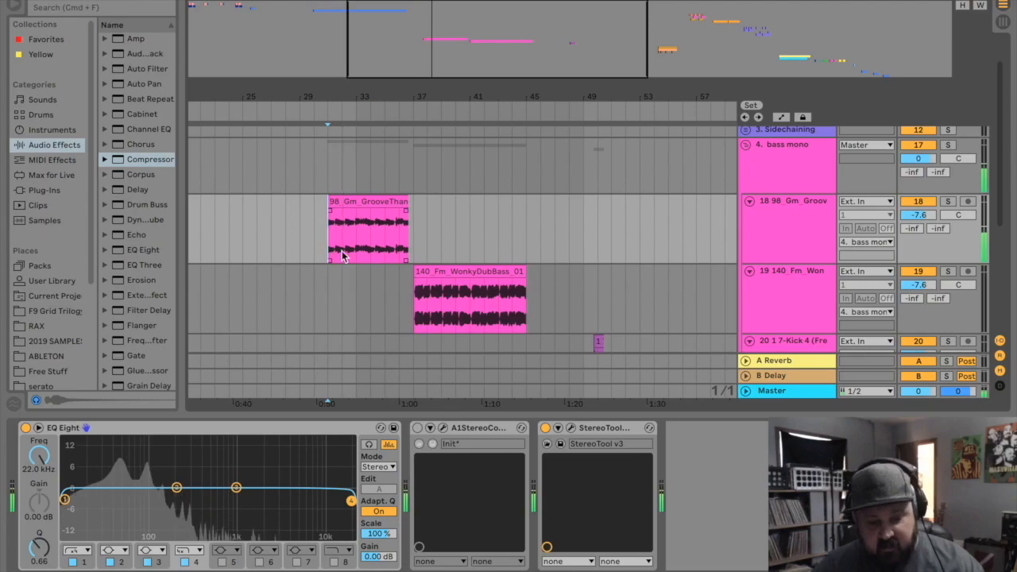
click(414, 314)
key(space)
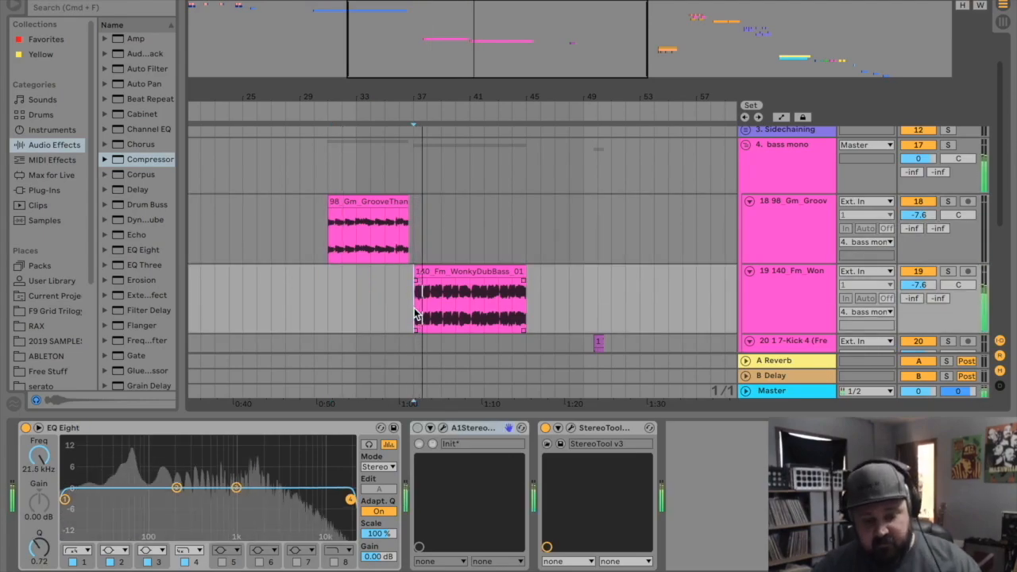
key(space)
click(325, 244)
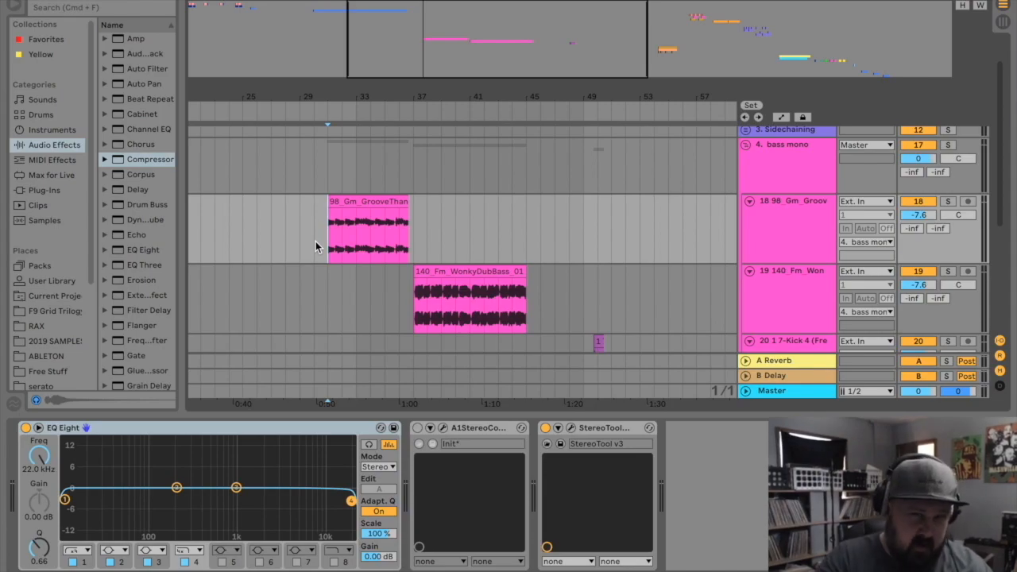
Play the 140 Fm WonkyDubBass clip, lower its EQ Eight high-cut band to 240 Hz and play the clip again
click(412, 316)
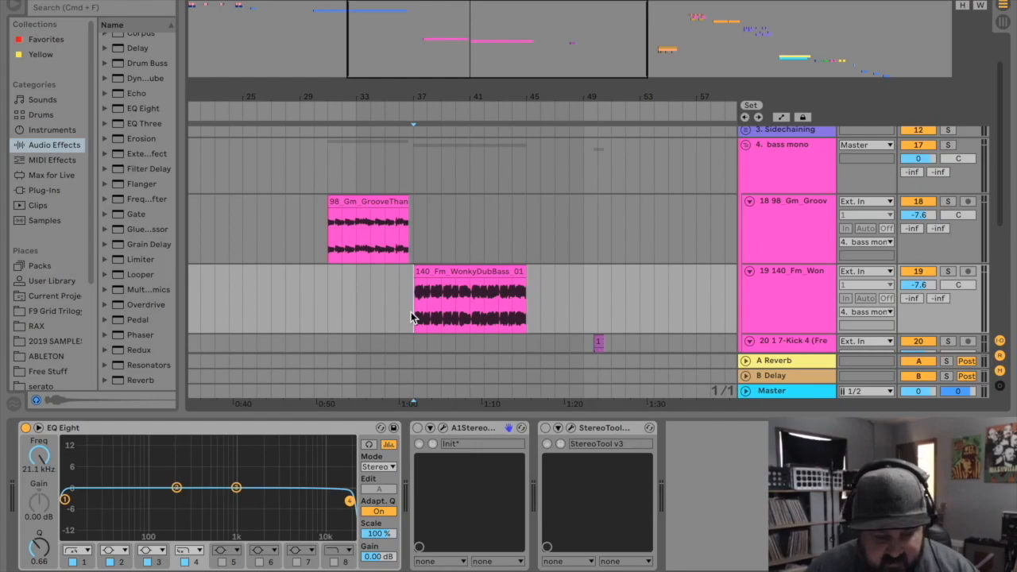
key(space)
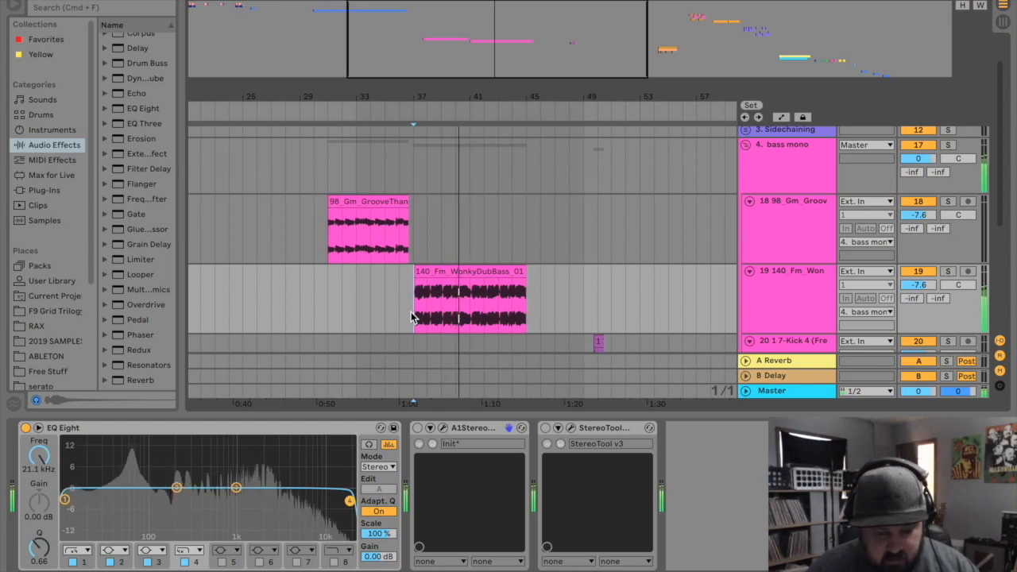
key(space)
drag(350, 501, 183, 500)
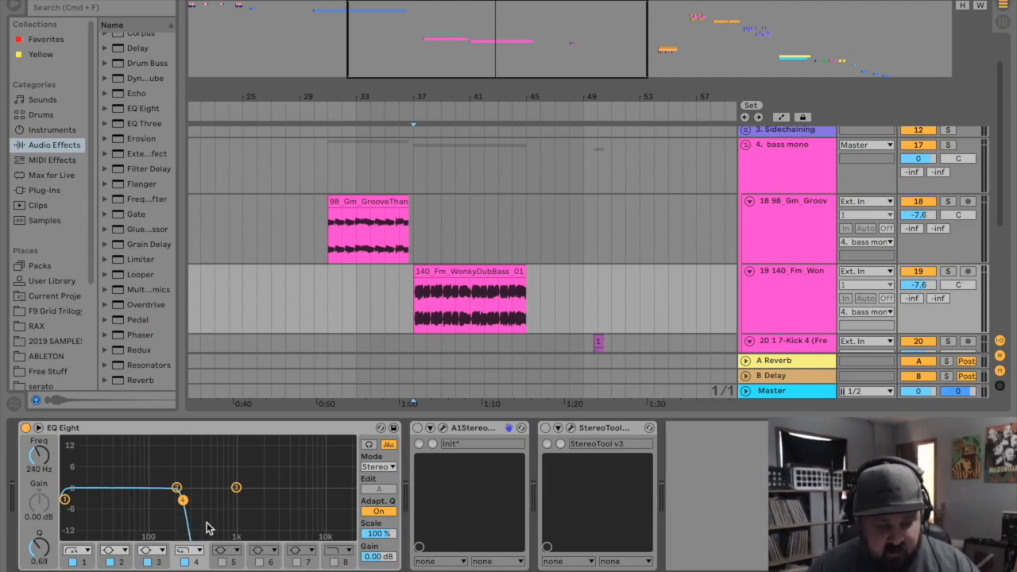
click(418, 324)
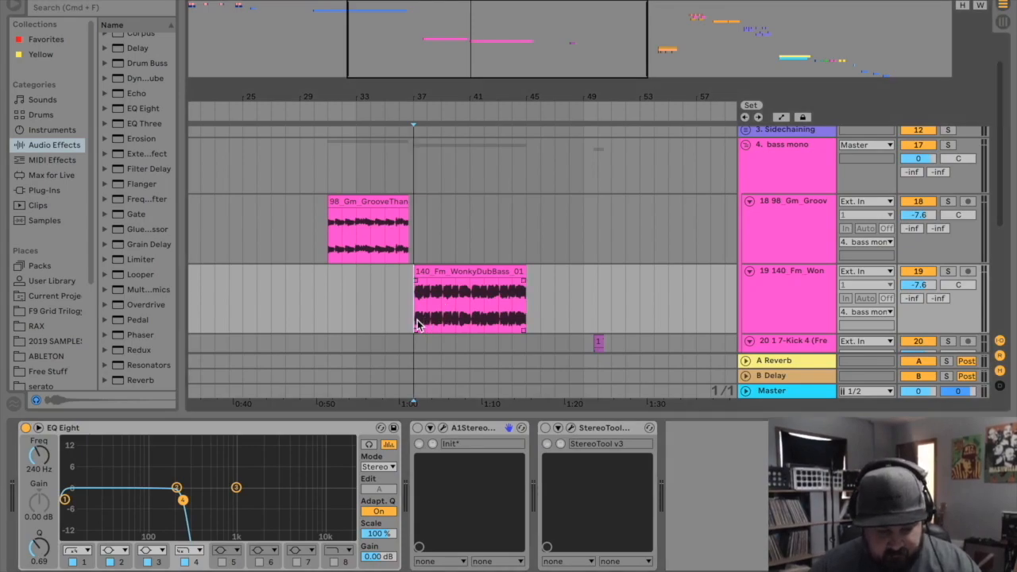
key(space)
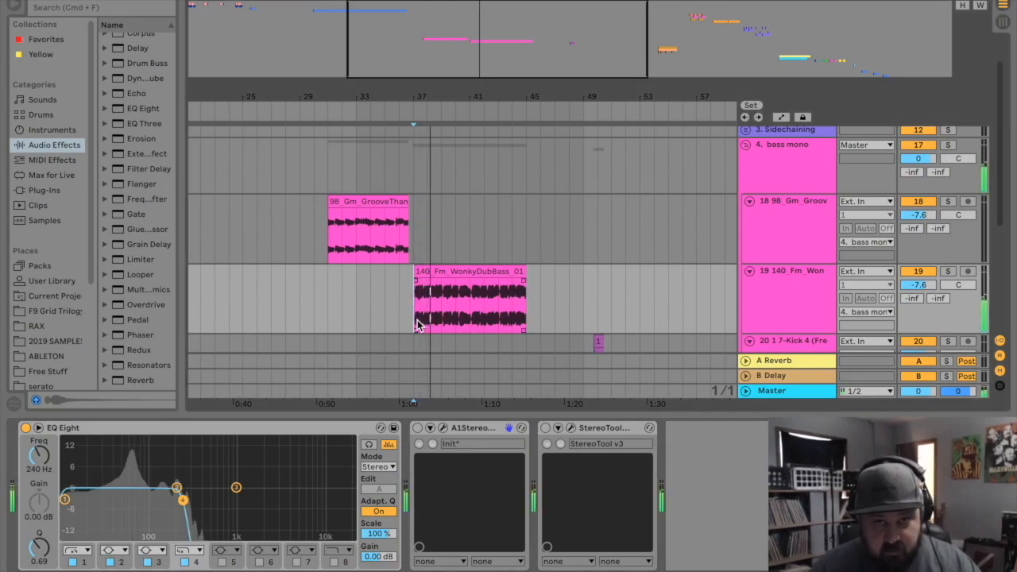
key(space)
Raise the WonkyDubBass high-cut band back up to 19.4 kHz and replay the clip from bar 37
drag(182, 499, 347, 503)
key(space)
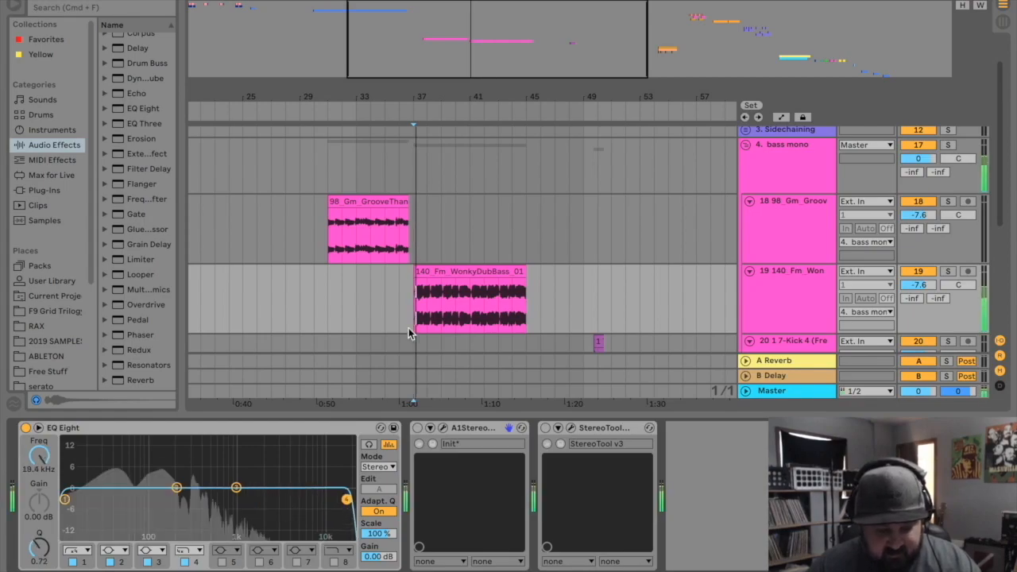
key(space)
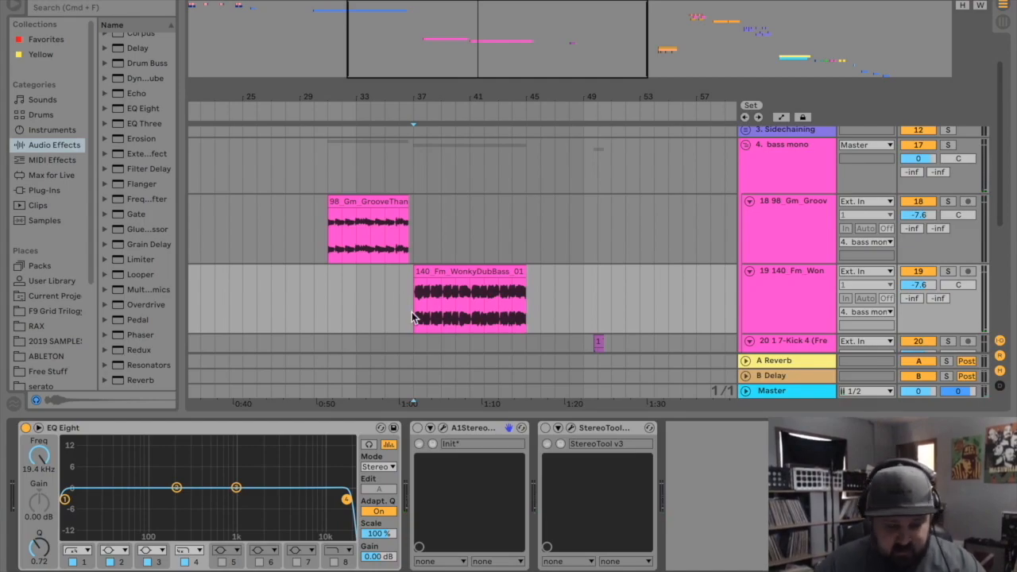
Enable and open Stereo Tool v3 on the WonkyDubBass track, and lower the EQ Eight high cut to 215 Hz for playback
click(546, 429)
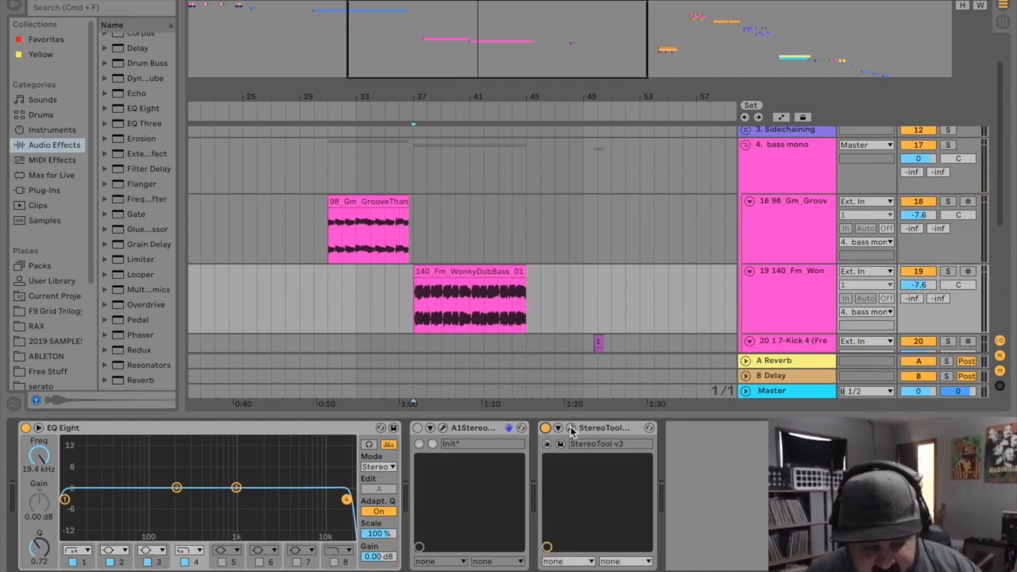
click(571, 429)
drag(722, 30, 659, 31)
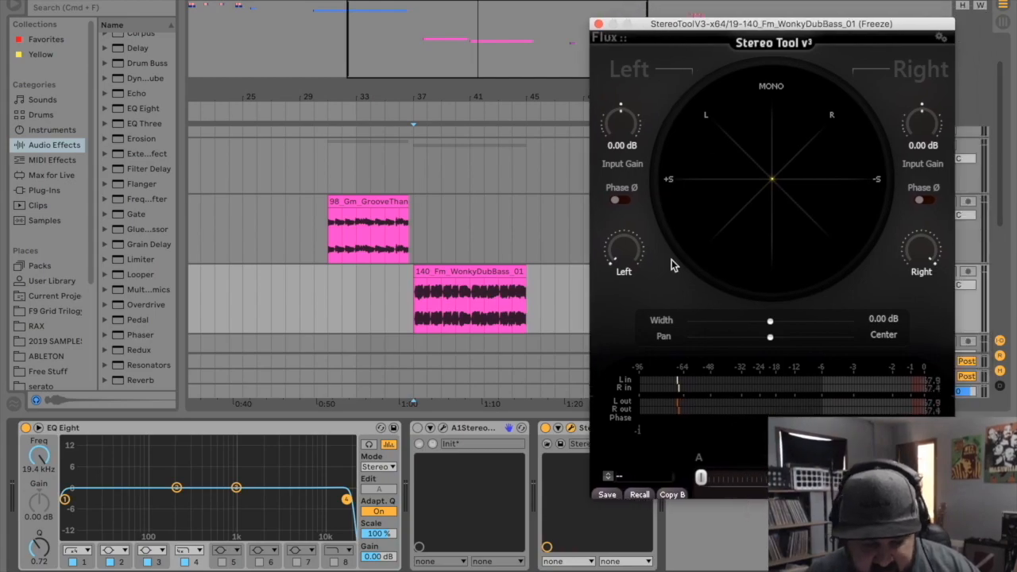
drag(347, 499, 180, 504)
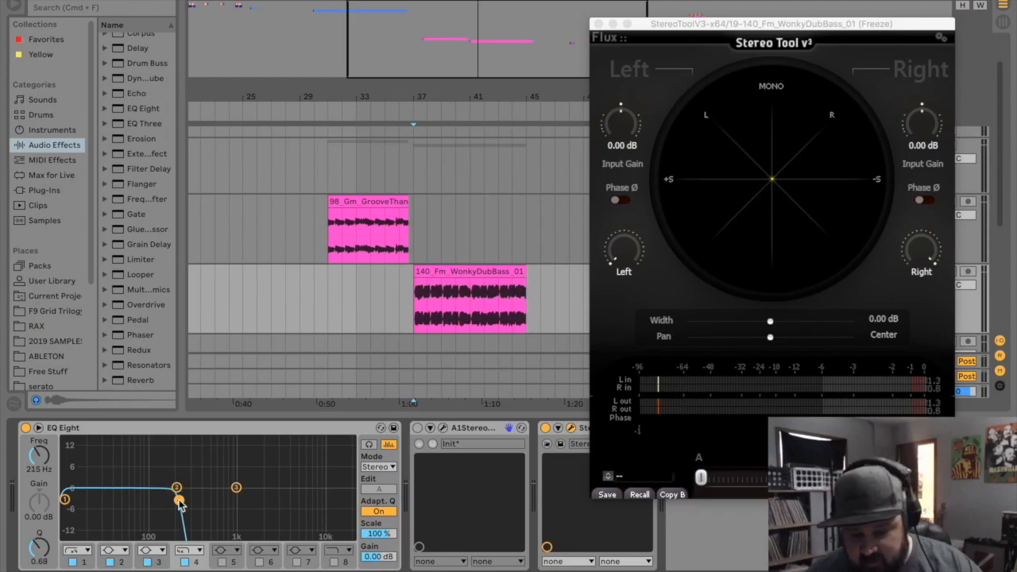
key(space)
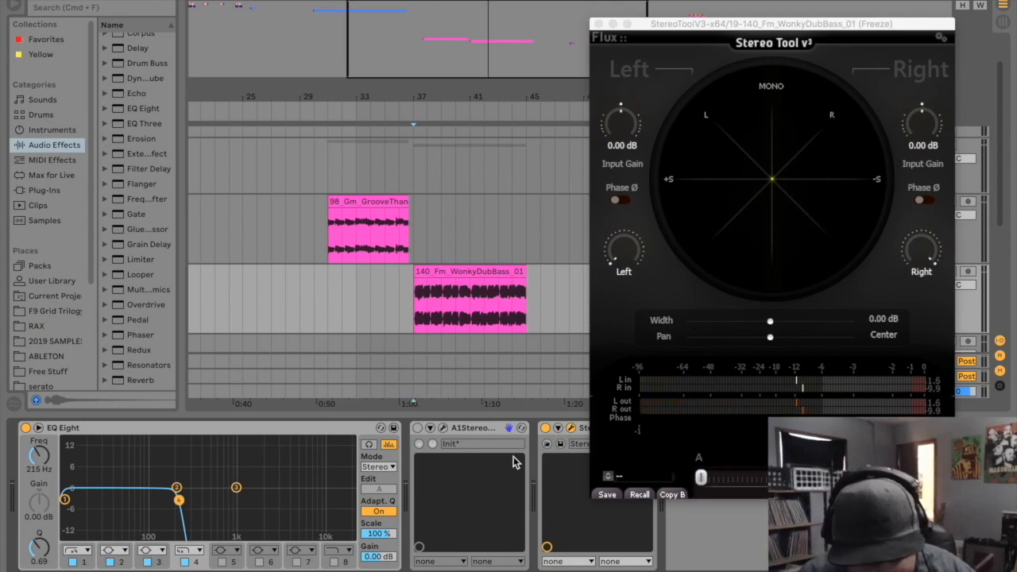
Enable and open A1StereoControl on the WonkyDubBass track, play the clip to check its stereo image, and toggle EQ Eight off
click(418, 428)
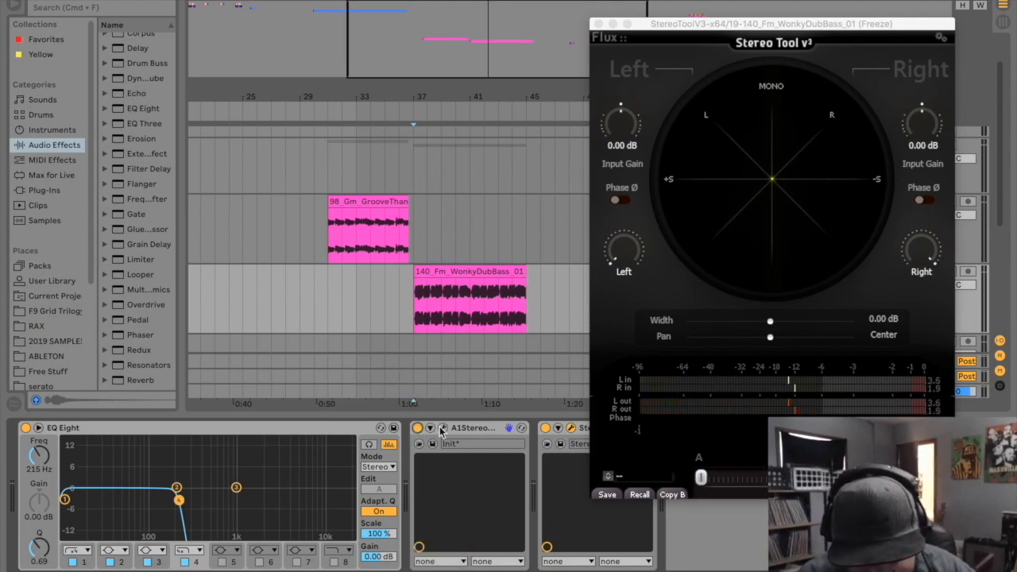
click(445, 430)
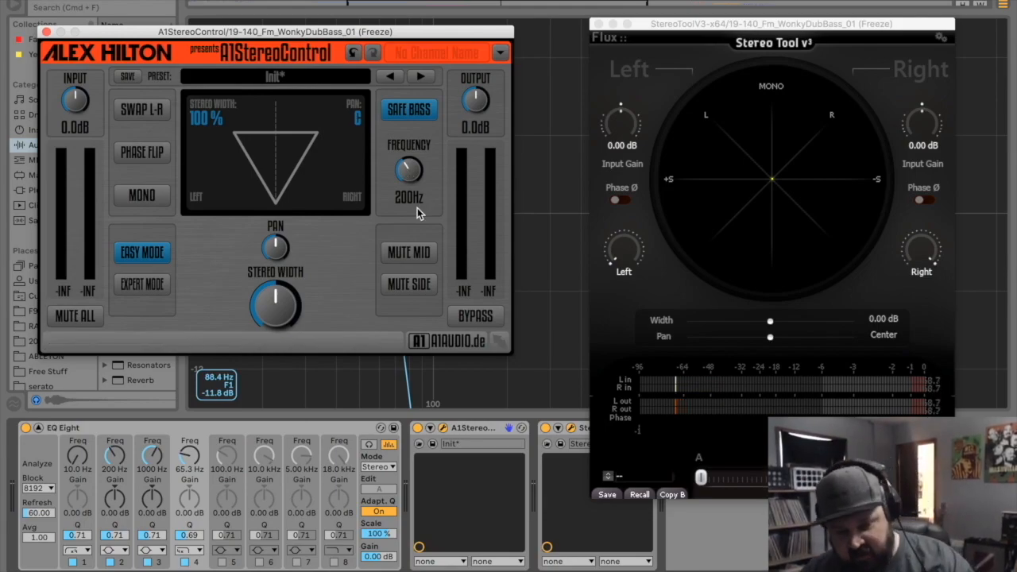
key(space)
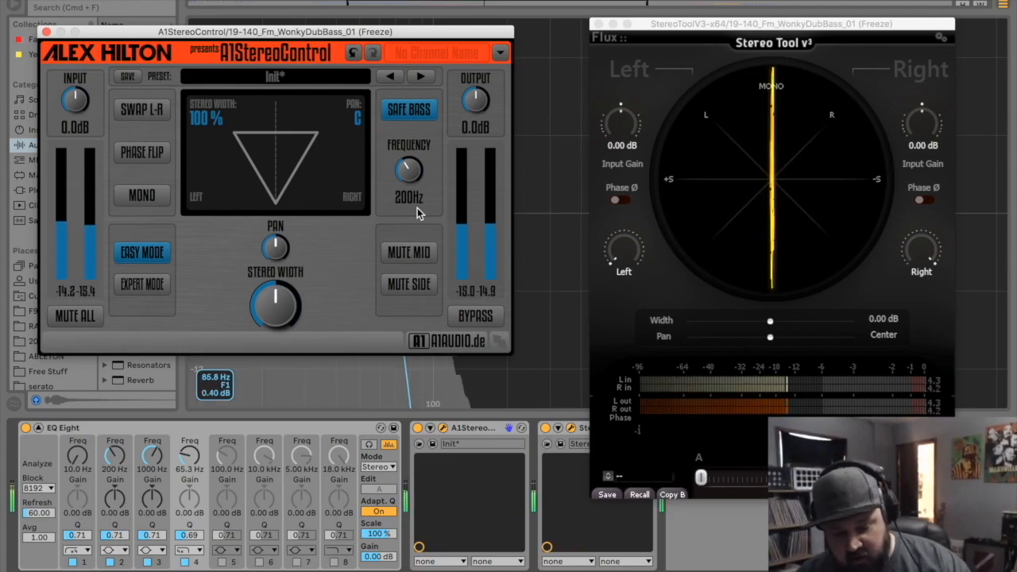
click(25, 428)
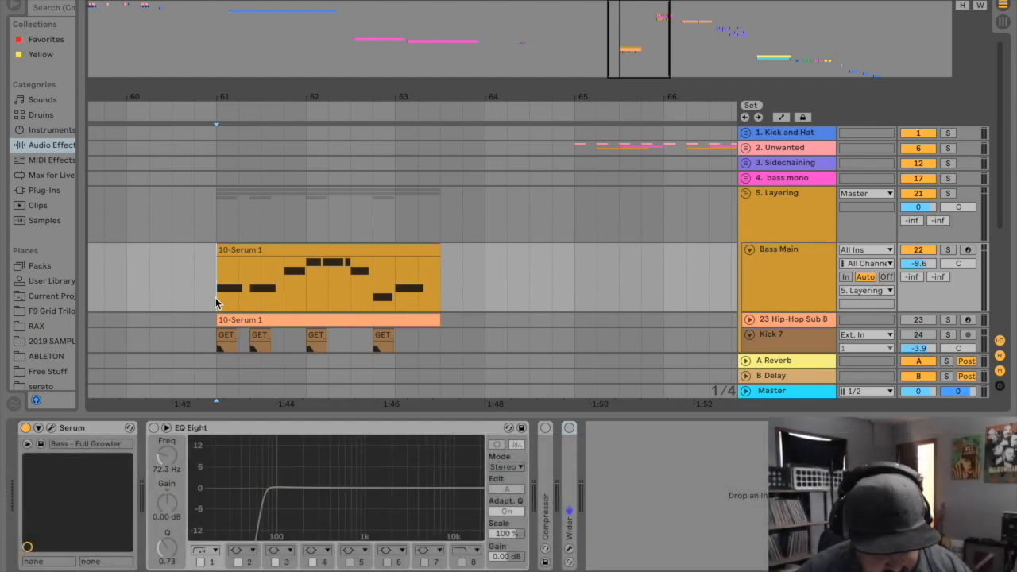
Play the Bass Main track's Serum clip from bar 61 and bring the sub bass and kick tracks of the Layering group into view
key(space)
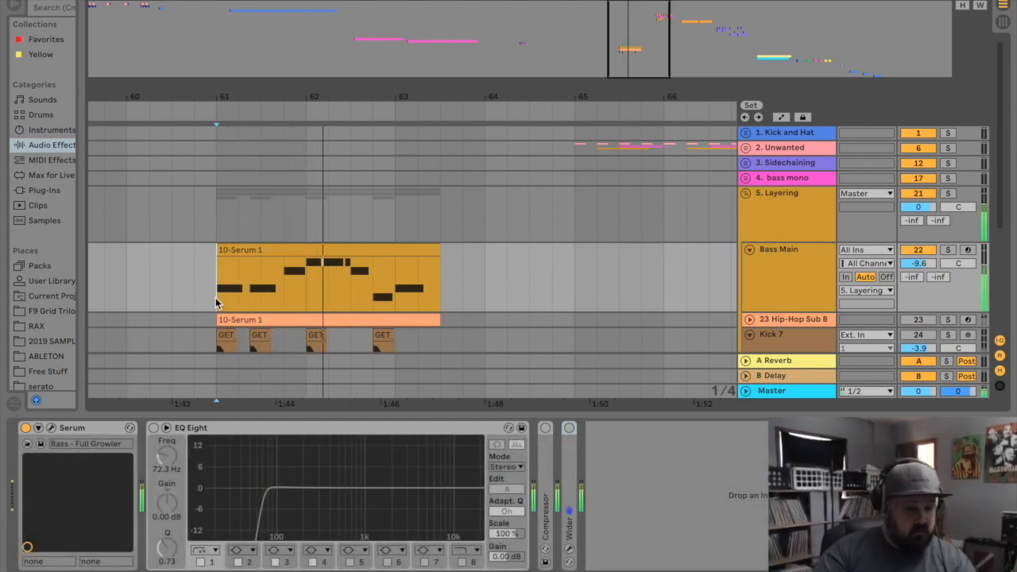
key(space)
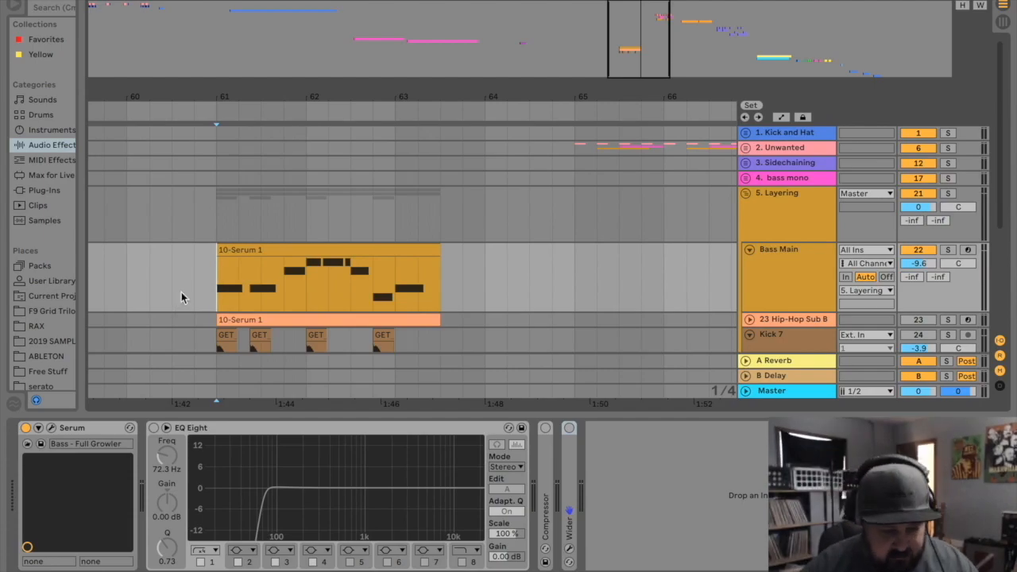
scroll(601, 269, down, 3)
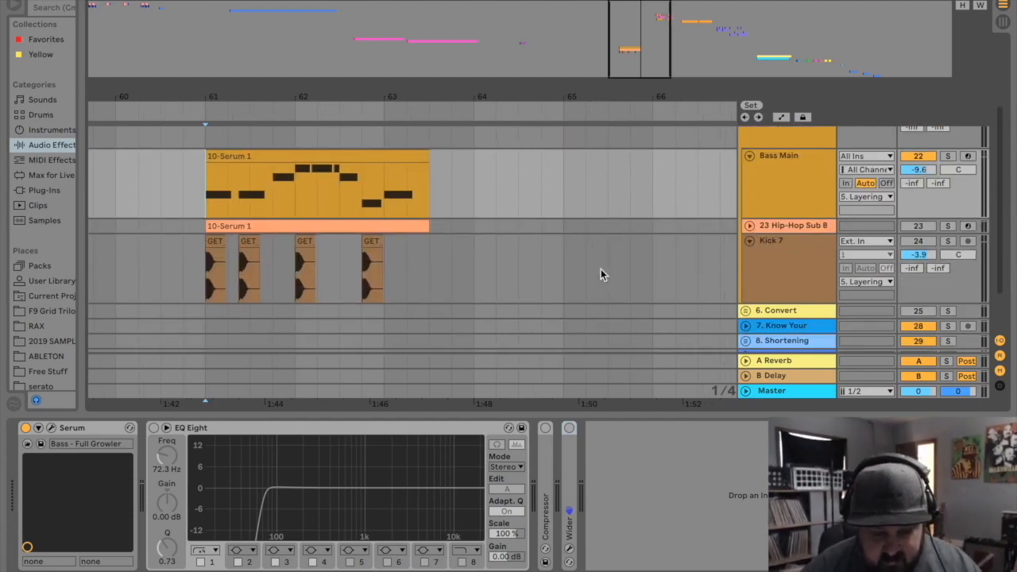
scroll(601, 272, up, 1)
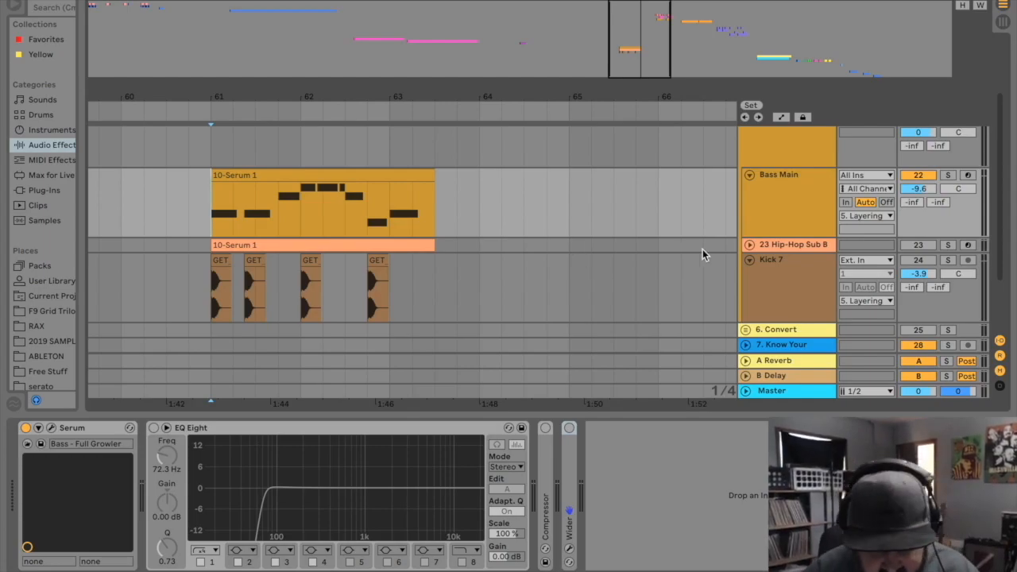
Enable EQ Eight on the Bass Main track, raise its low-cut band to 82.5 Hz and play the clip
click(174, 434)
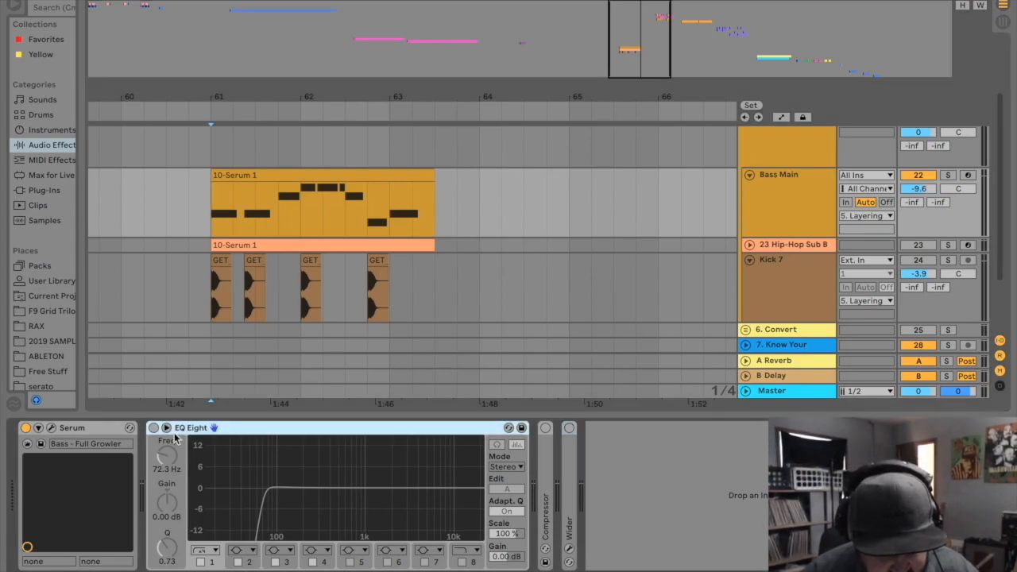
click(154, 429)
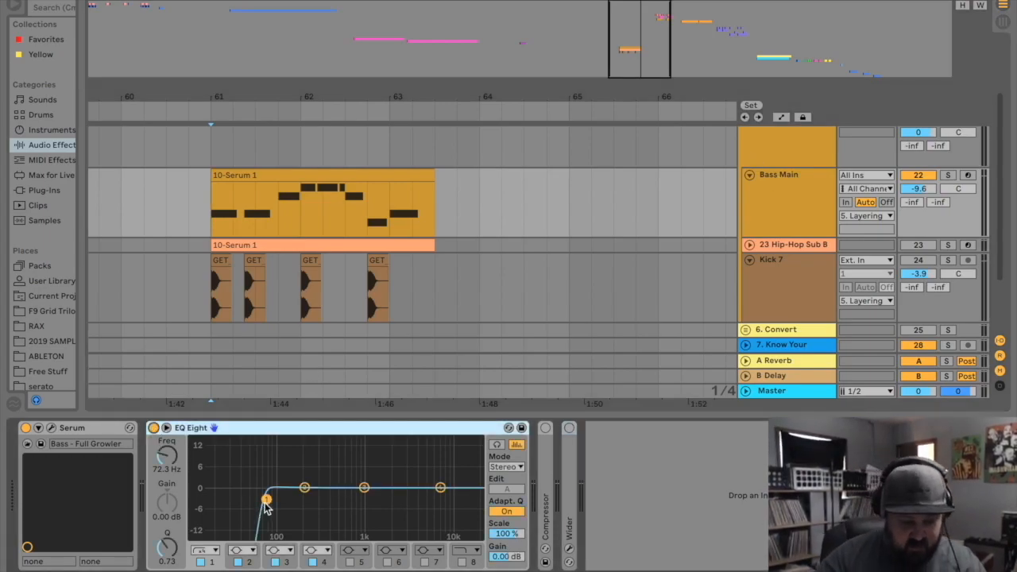
drag(268, 507, 275, 506)
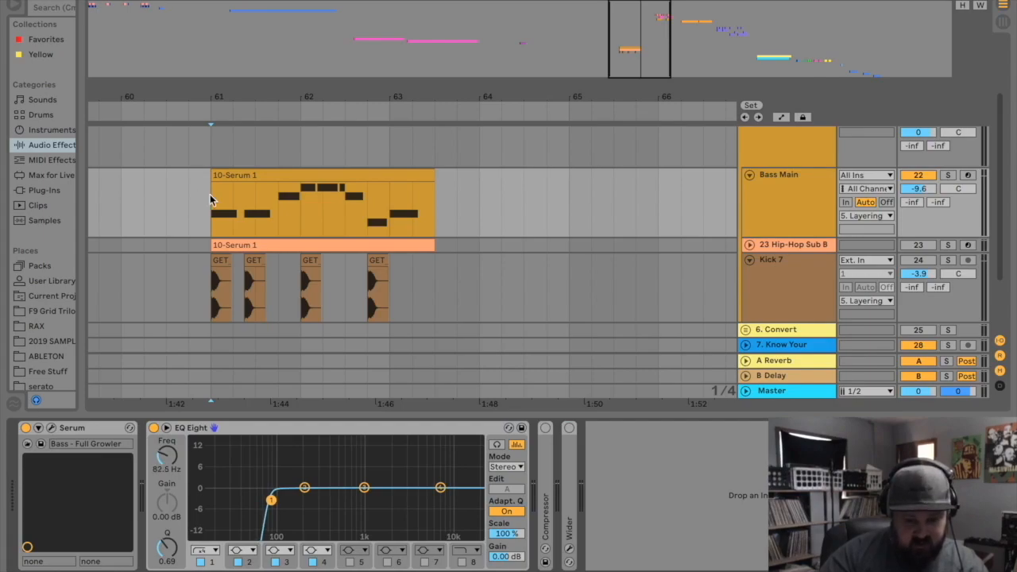
click(216, 213)
key(space)
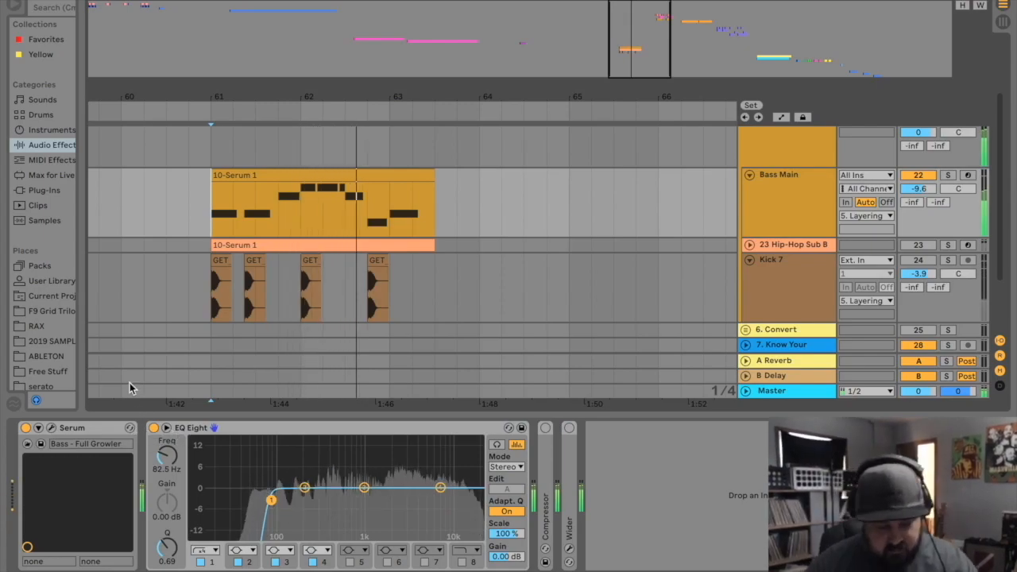
key(space)
Unfold the Hip-Hop Sub Bass track, solo it and play its clip from bar 61
click(750, 245)
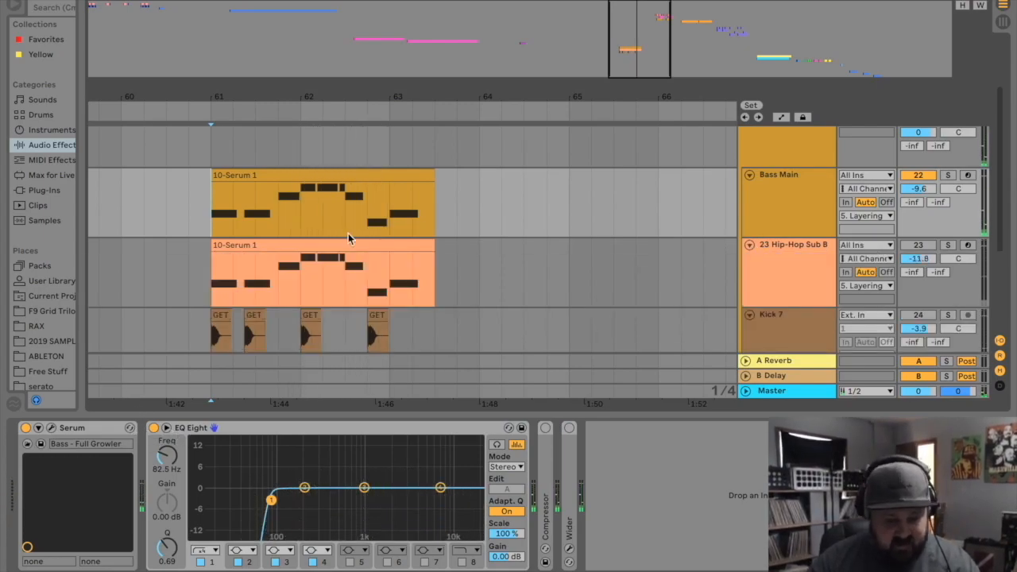
click(814, 260)
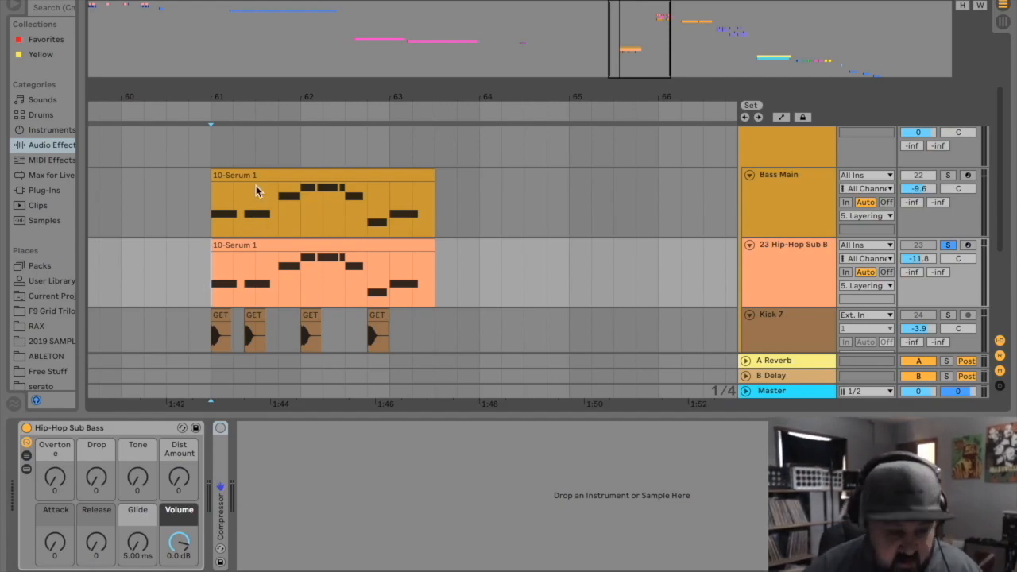
click(250, 262)
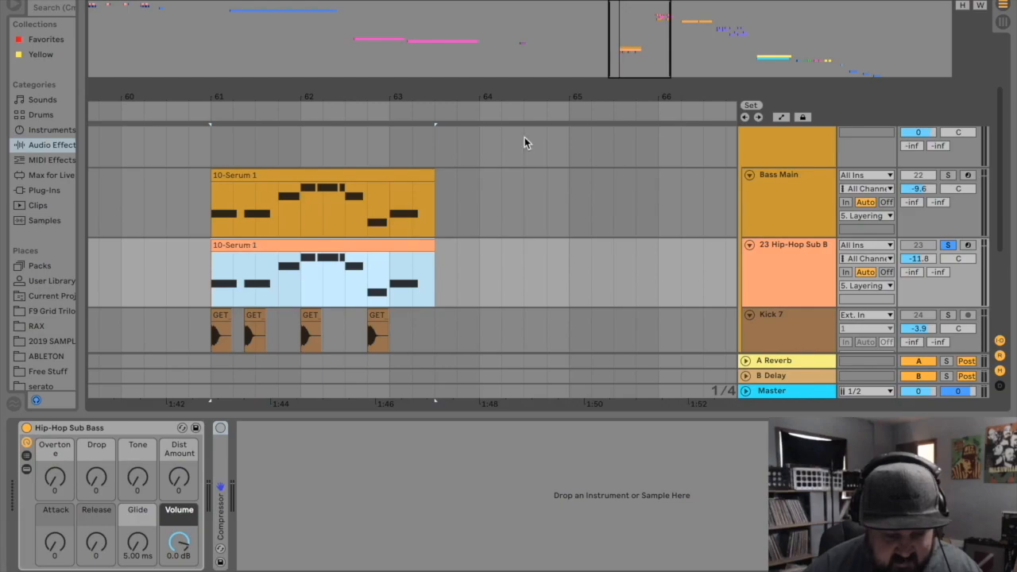
click(213, 279)
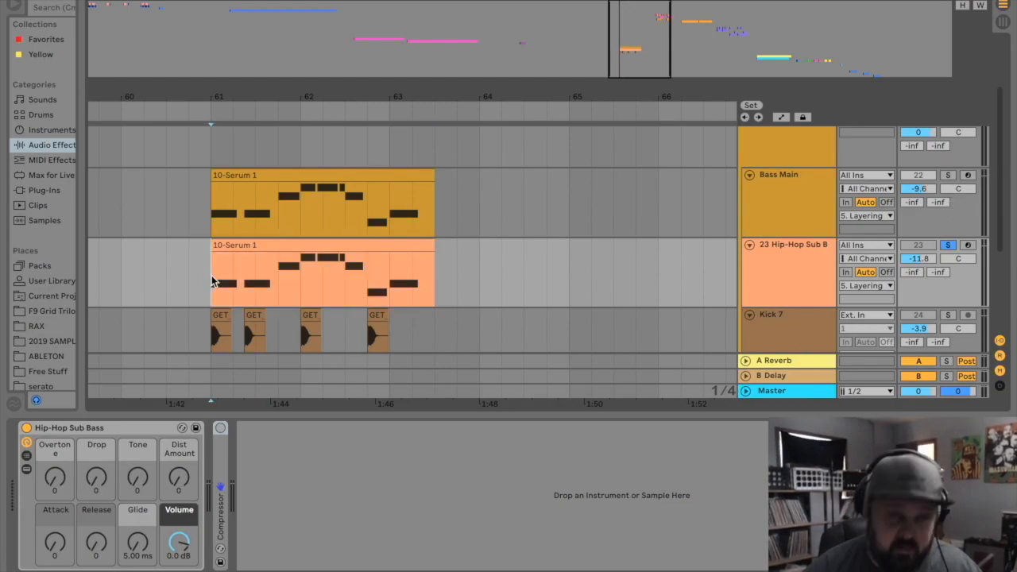
key(space)
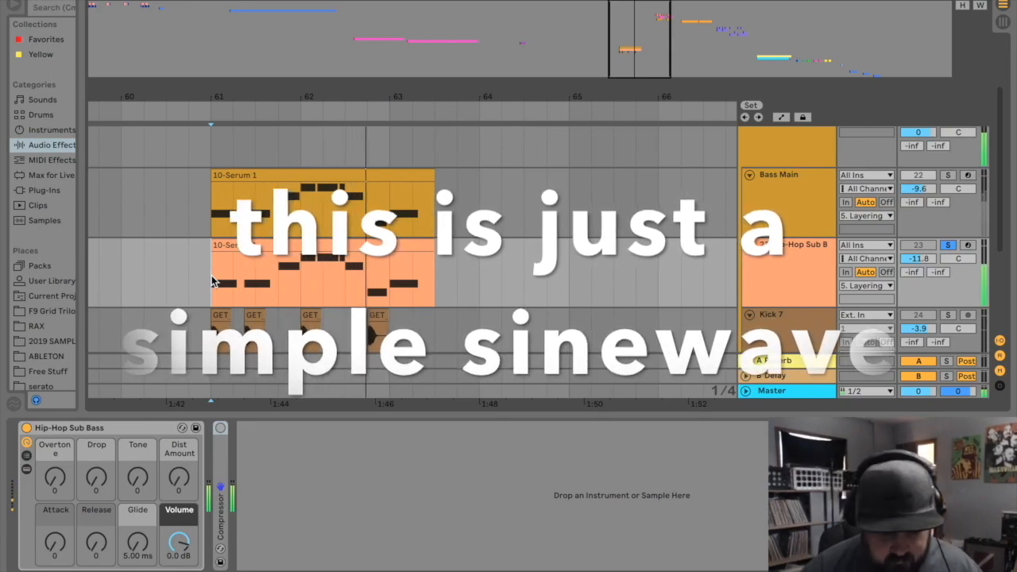
Unsolo the Hip-Hop Sub Bass track, leave it active and play it together with Bass Main from bar 61
click(948, 245)
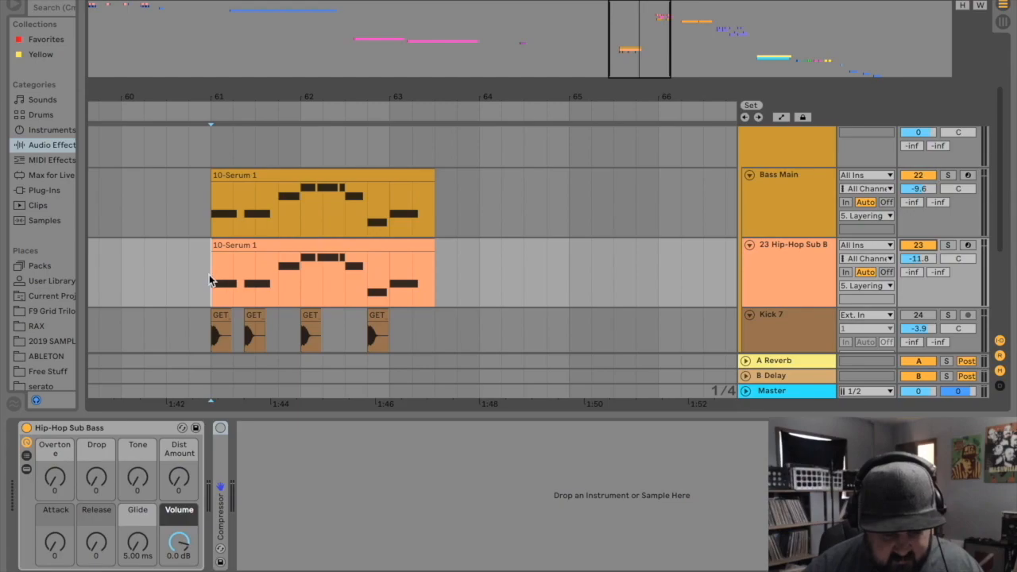
key(space)
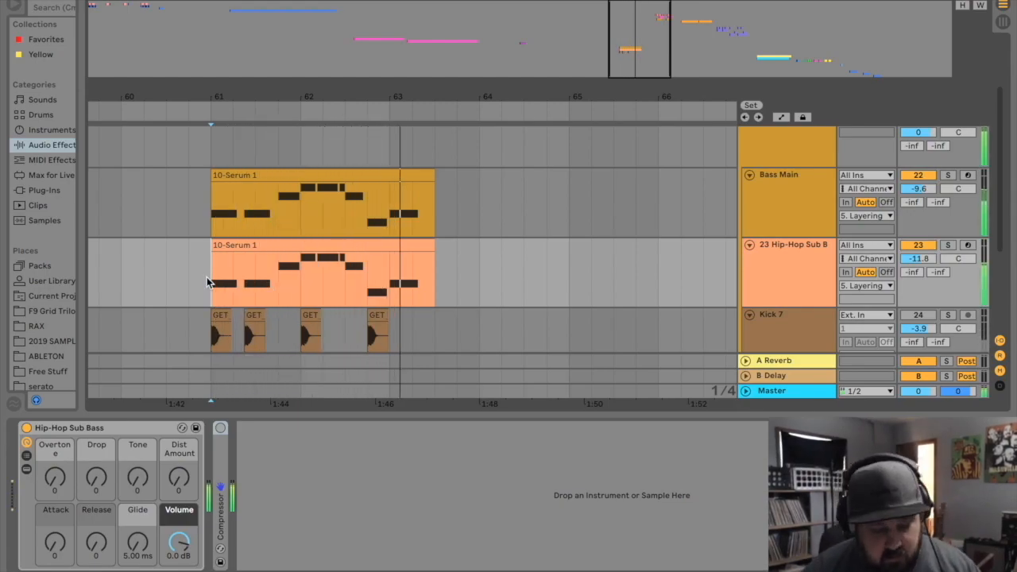
key(space)
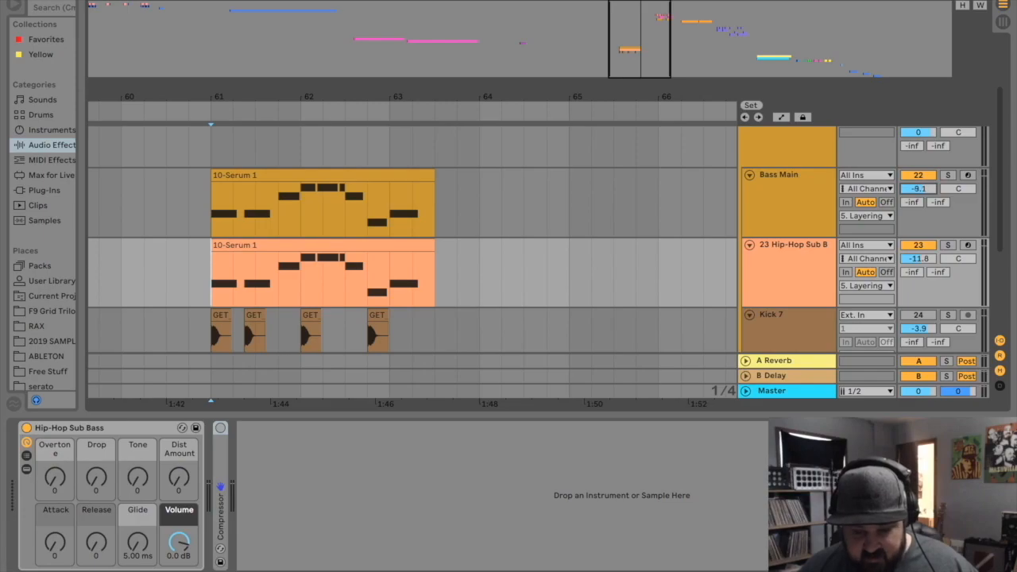
Activate the Kick 7 track and play it together with Bass Main and Hip-Hop Sub Bass from bar 61
scroll(554, 198, down, 1)
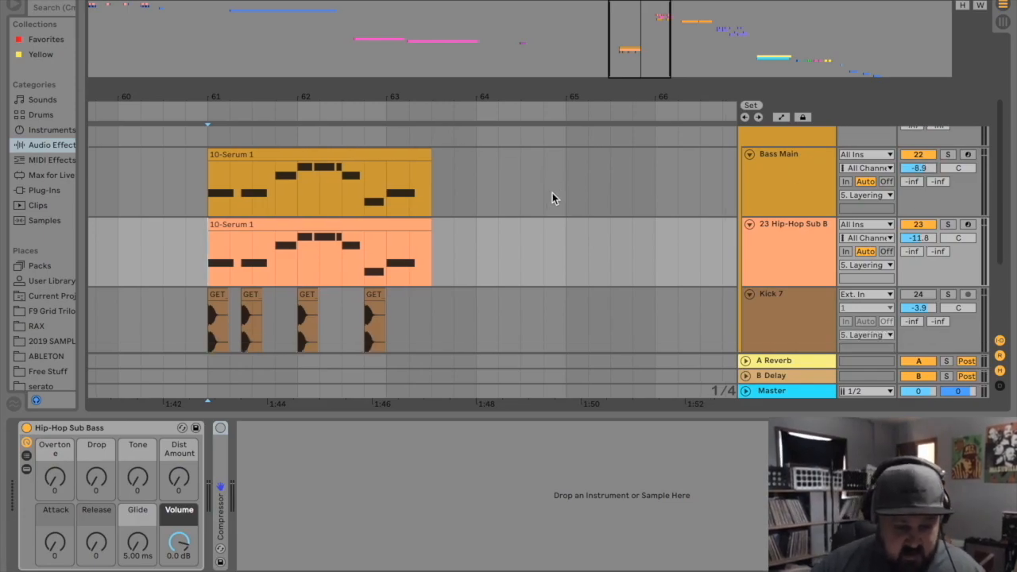
click(199, 336)
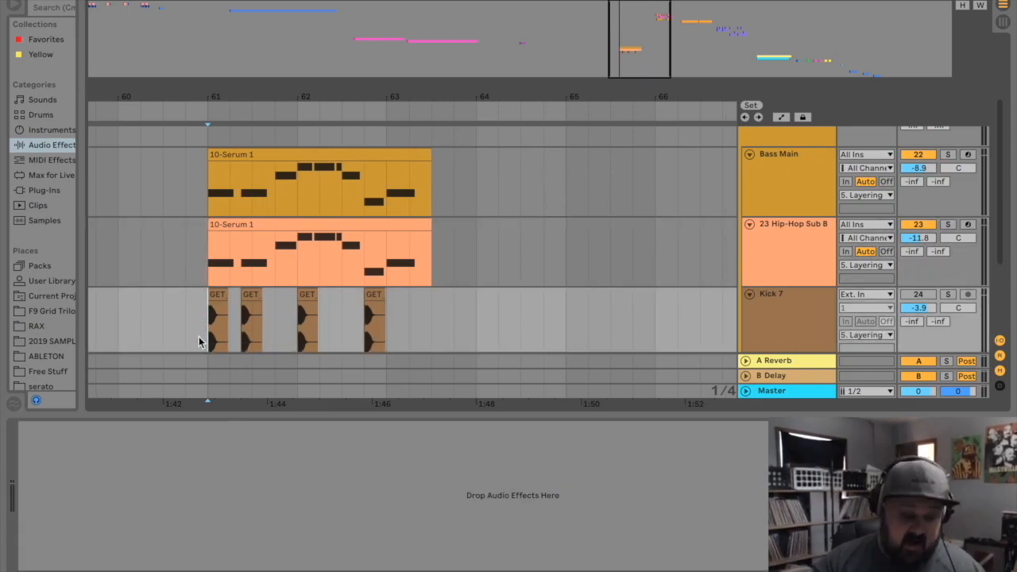
click(919, 294)
key(space)
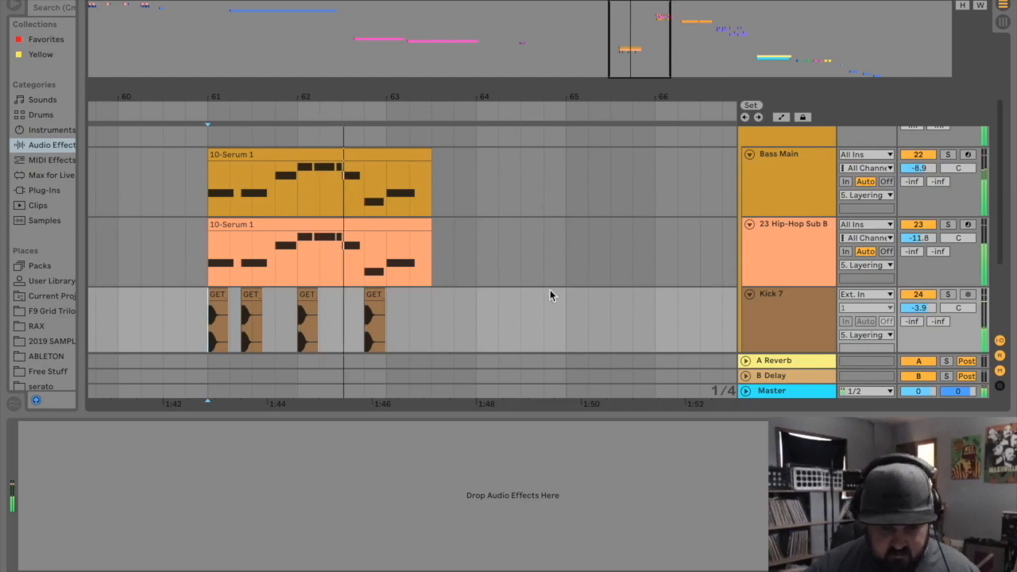
key(space)
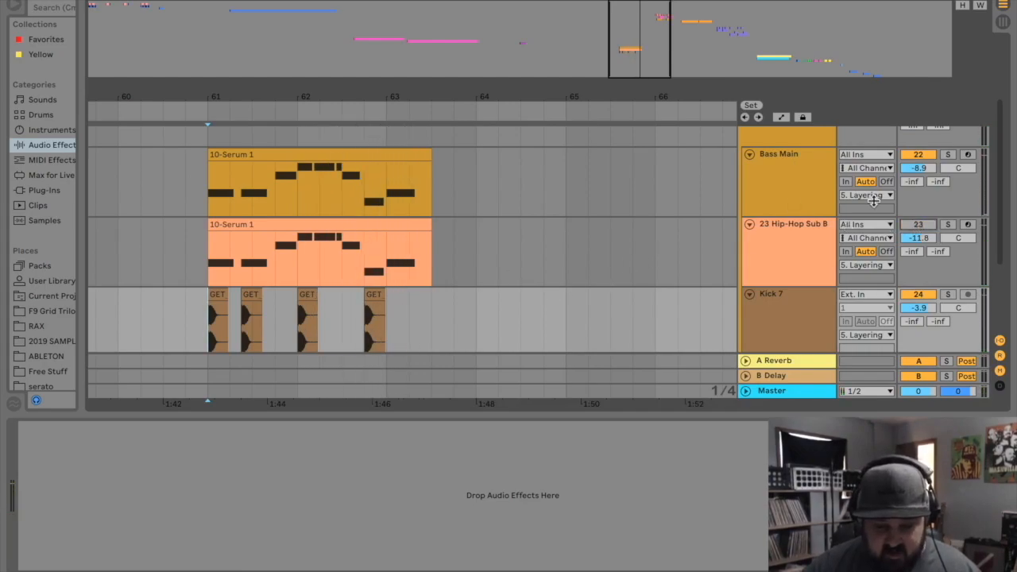
Bypass EQ Eight on Bass Main, fold the deactivated Hip-Hop Sub Bass track and play Bass Main with Kick 7 from bar 61
click(793, 173)
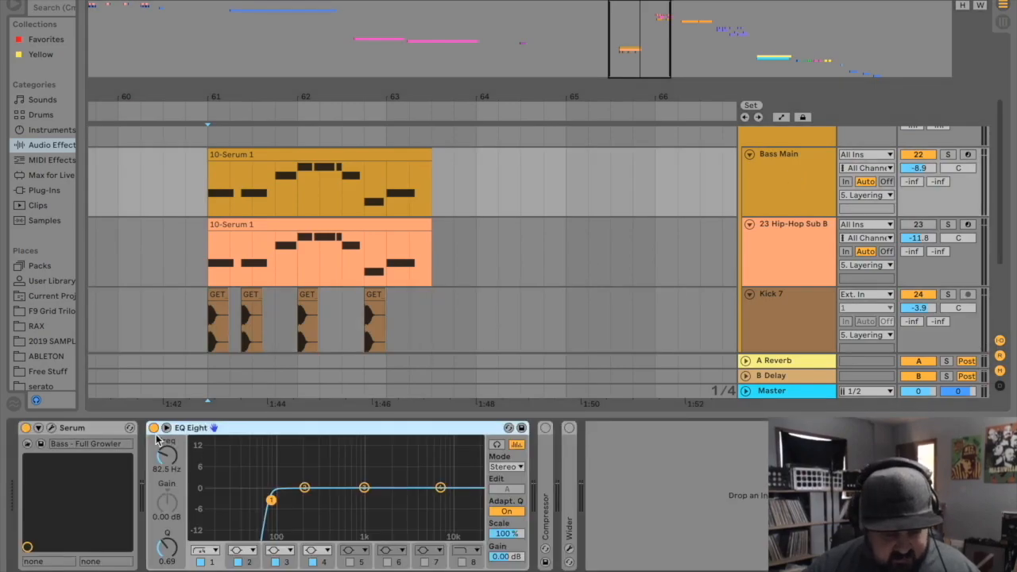
click(154, 429)
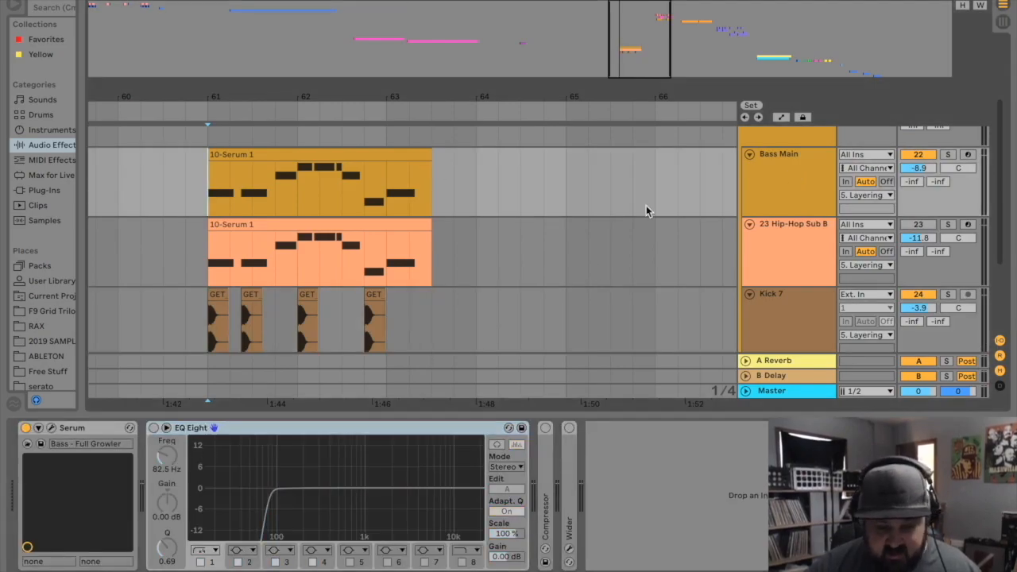
click(750, 224)
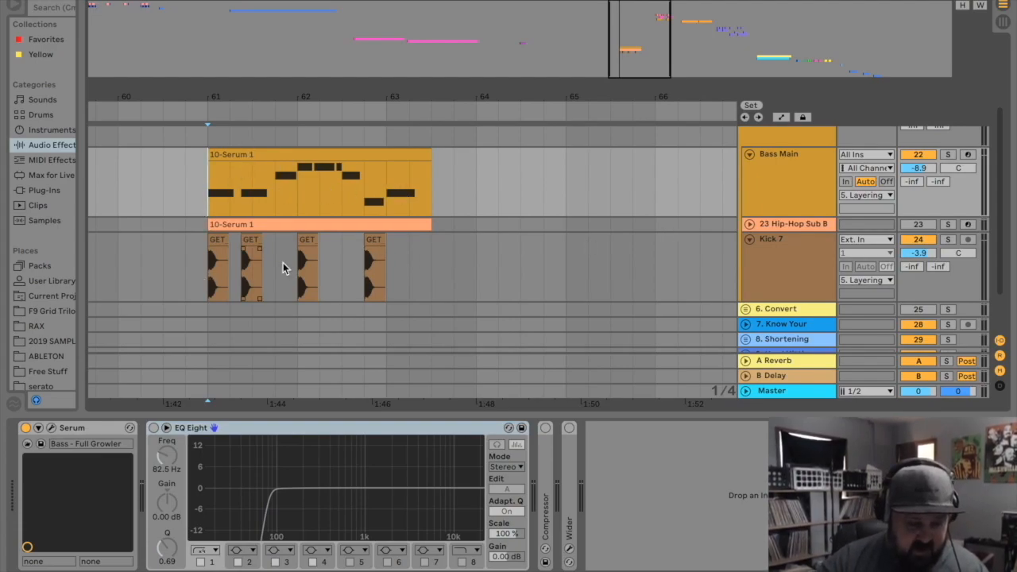
click(220, 267)
key(space)
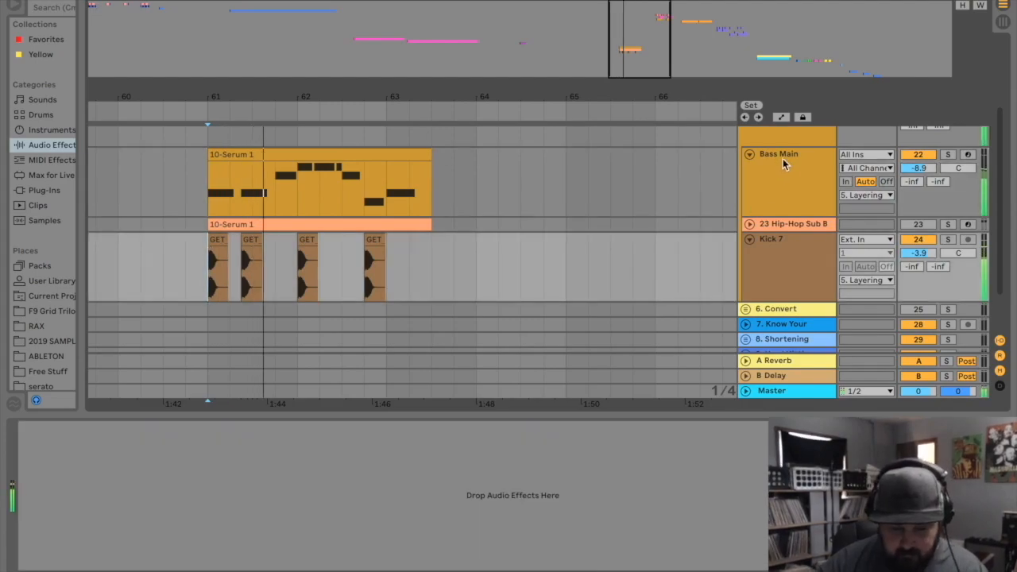
Expand and enable the Compressor on Bass Main and play the bass against Kick 7 from bar 61
click(784, 163)
double_click(545, 502)
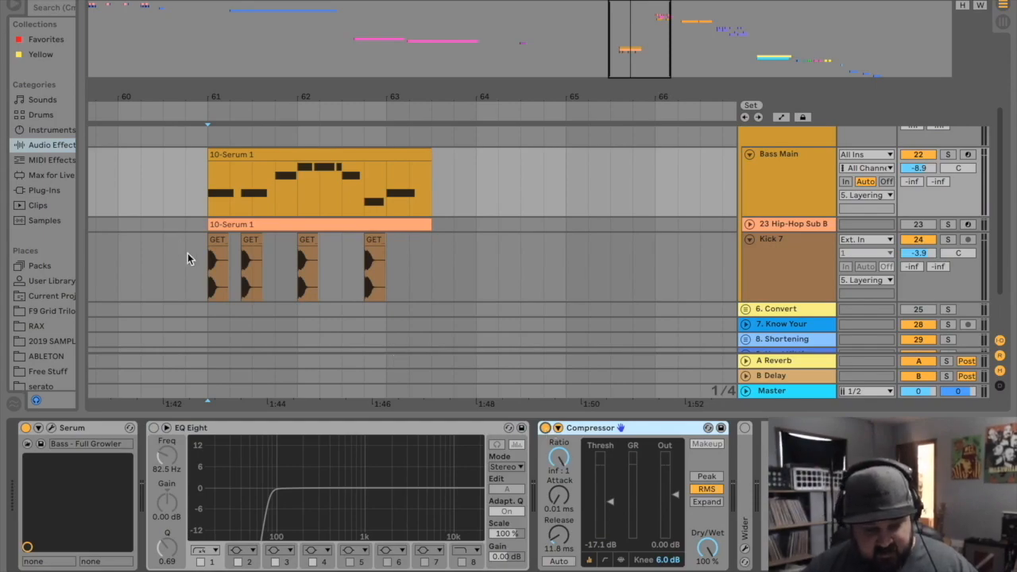
click(205, 256)
key(space)
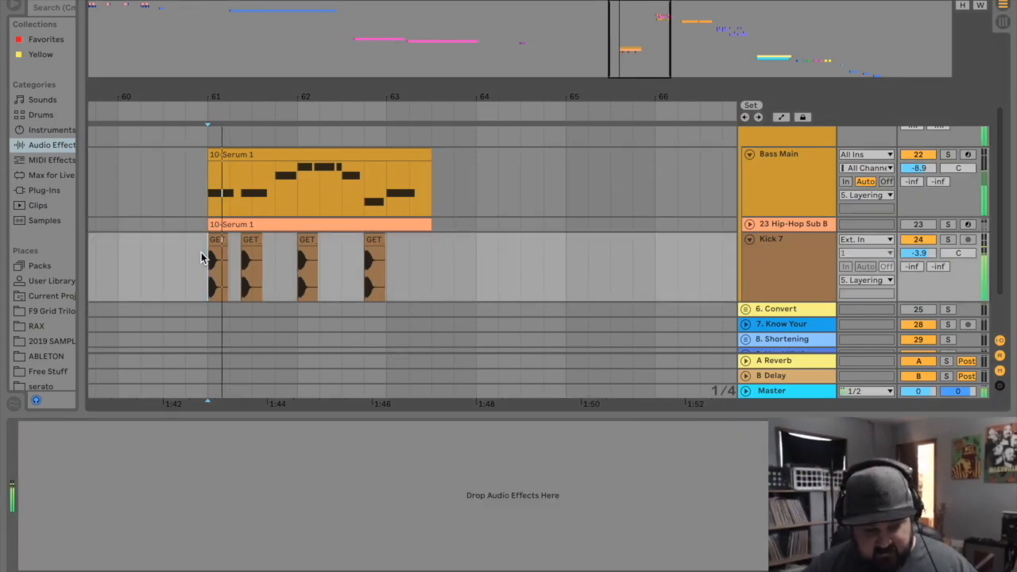
click(771, 169)
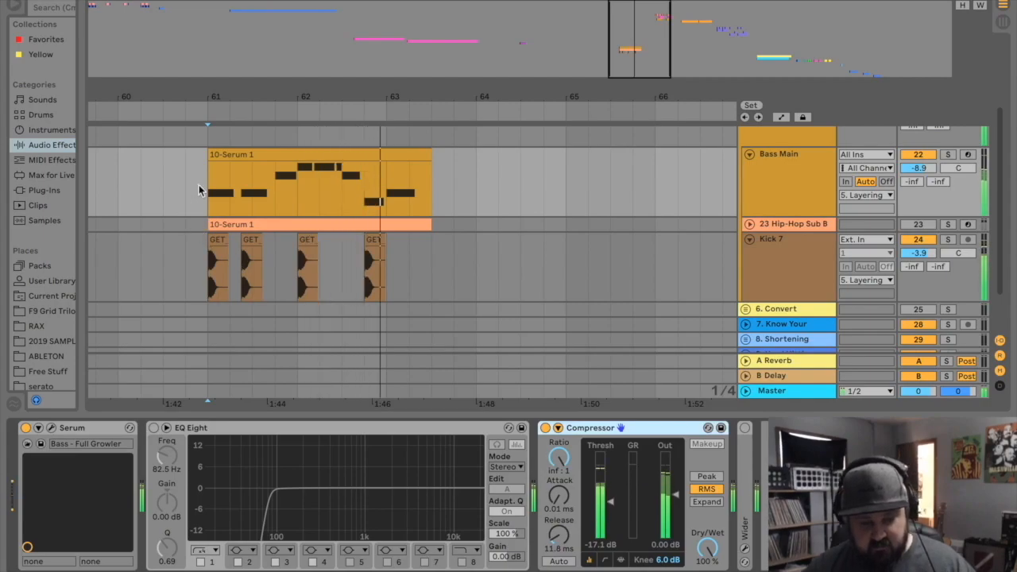
key(space)
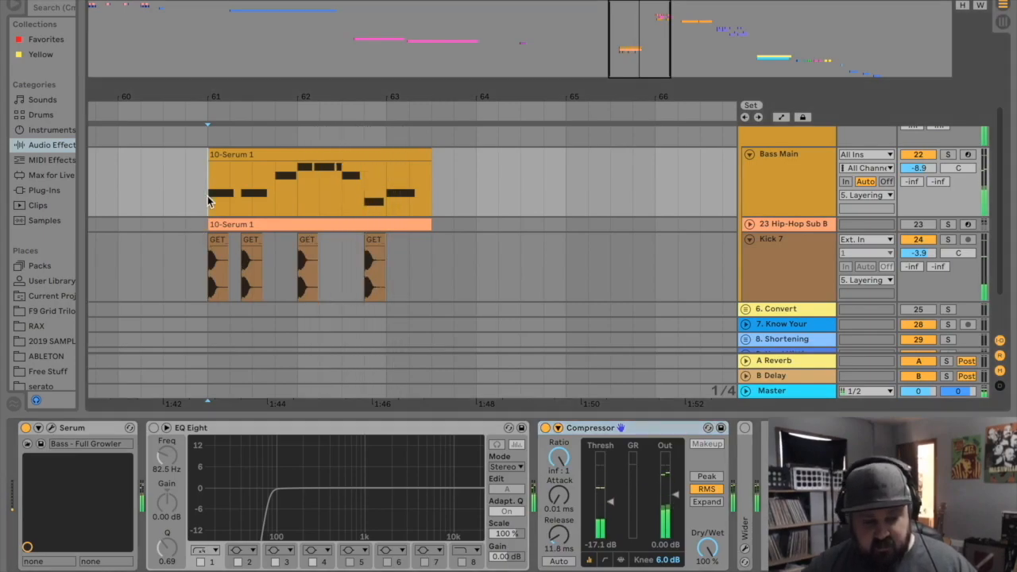
key(space)
Turn off and collapse the Compressor on Bass Main, stop playback and re-enable its EQ Eight
click(546, 431)
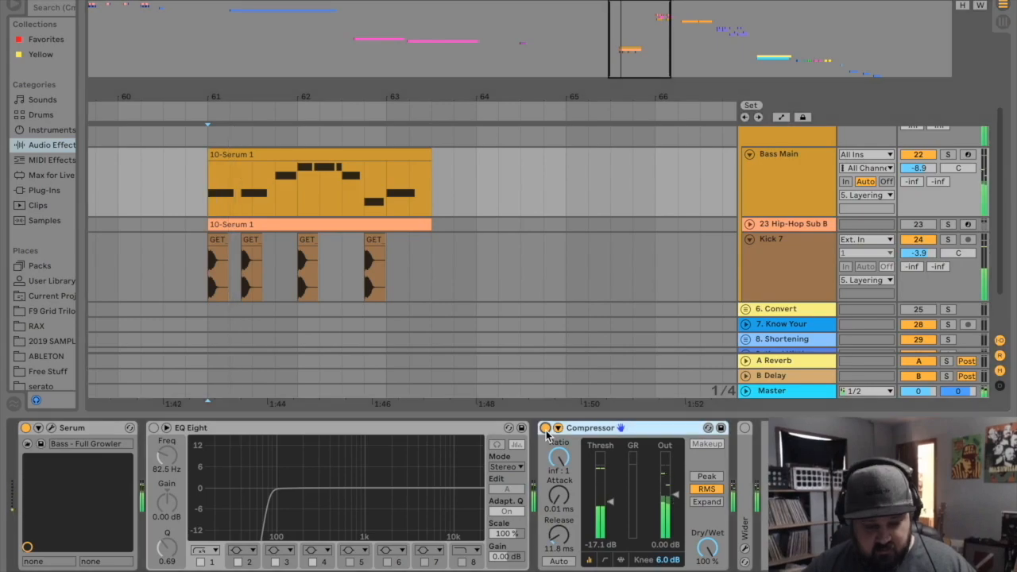
key(space)
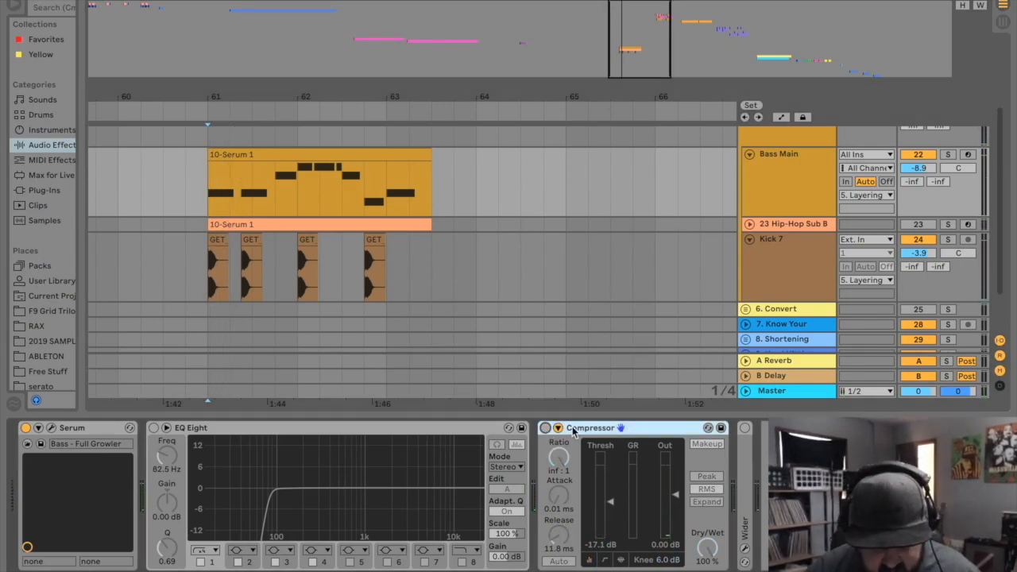
double_click(578, 430)
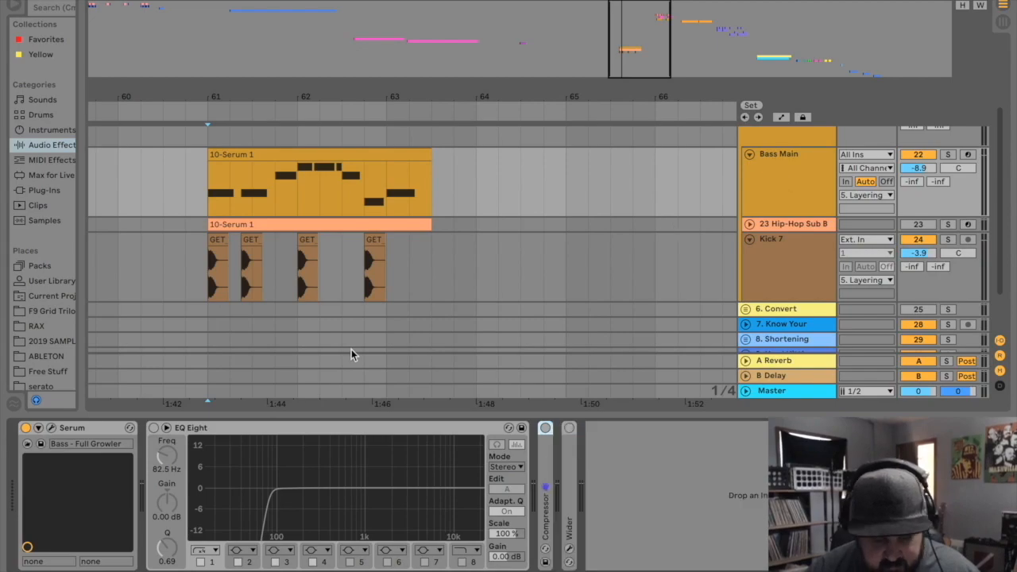
click(153, 428)
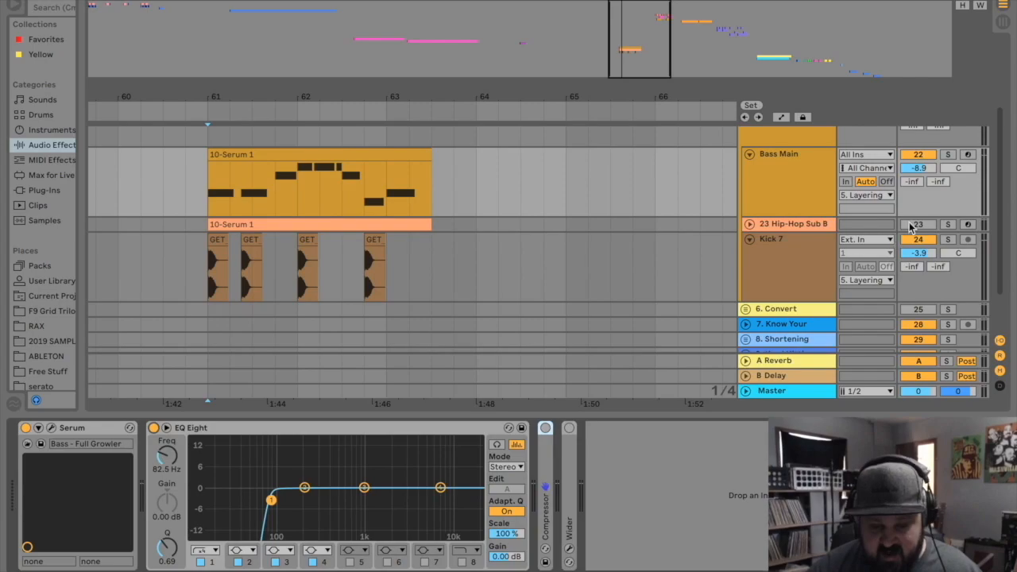
Unfold and reactivate the Hip-Hop Sub Bass track, enable its Compressor sidechained to Kick 7 and play all three layers from bar 61
click(749, 224)
click(791, 228)
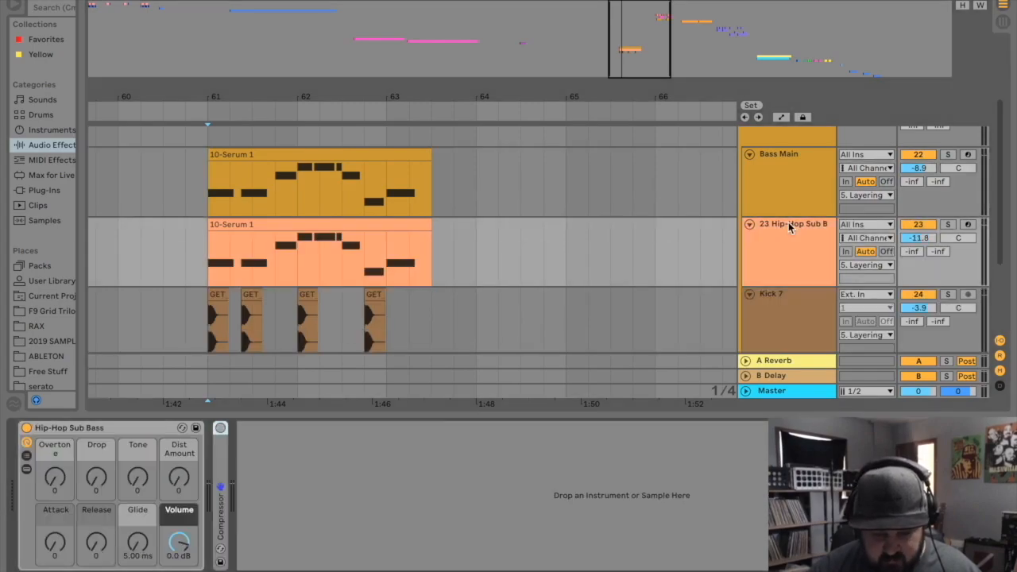
double_click(223, 461)
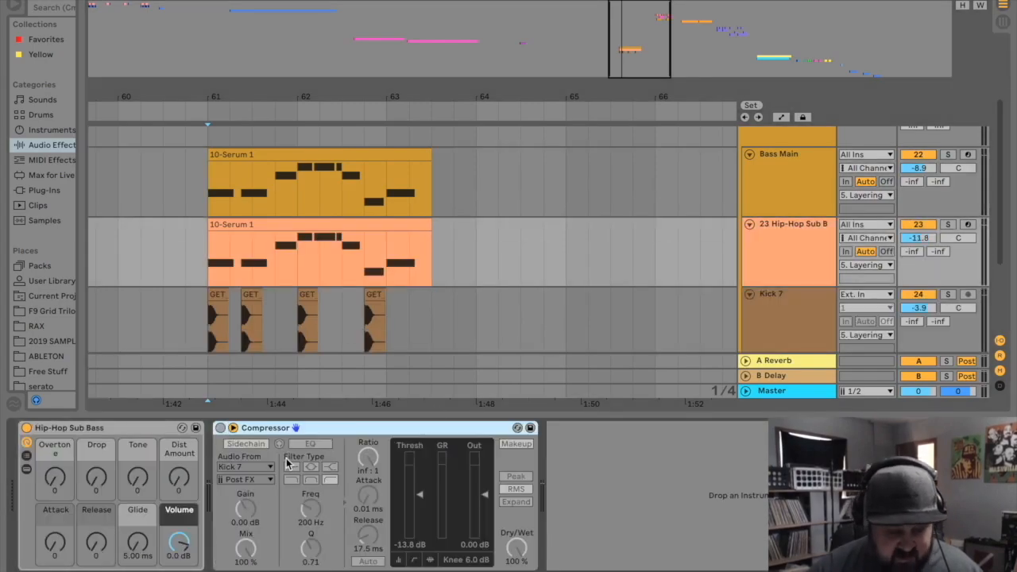
click(220, 429)
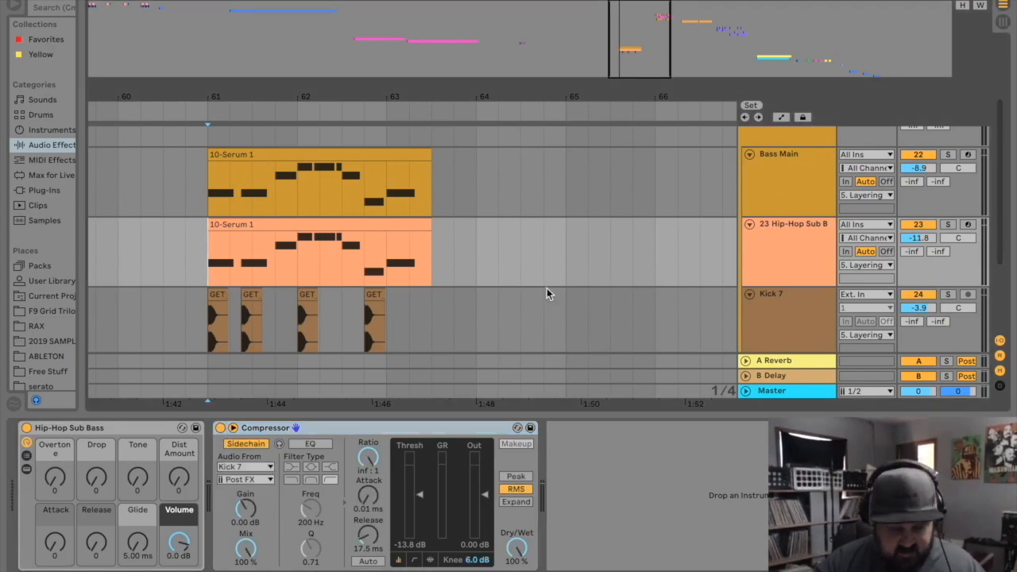
key(space)
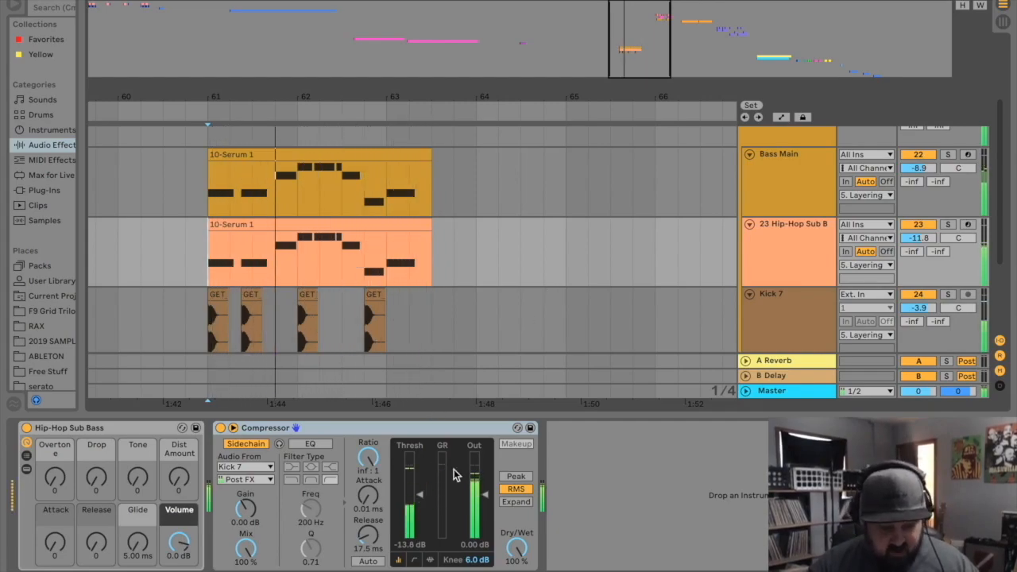
key(space)
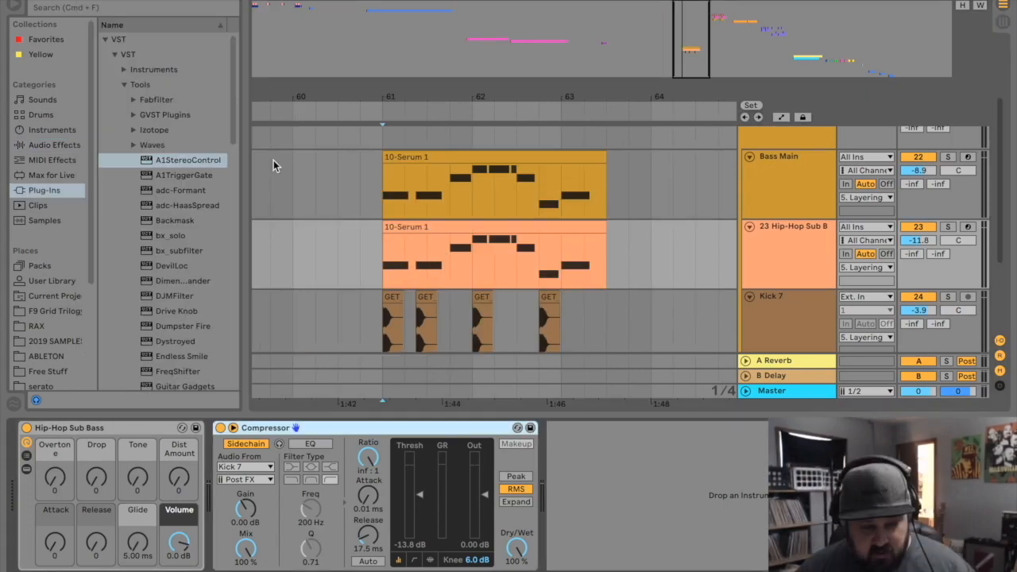
Add the A1StereoControl plug-in after the Compressor on Hip-Hop Sub Bass and set its stereo width to 0%
drag(192, 162, 755, 511)
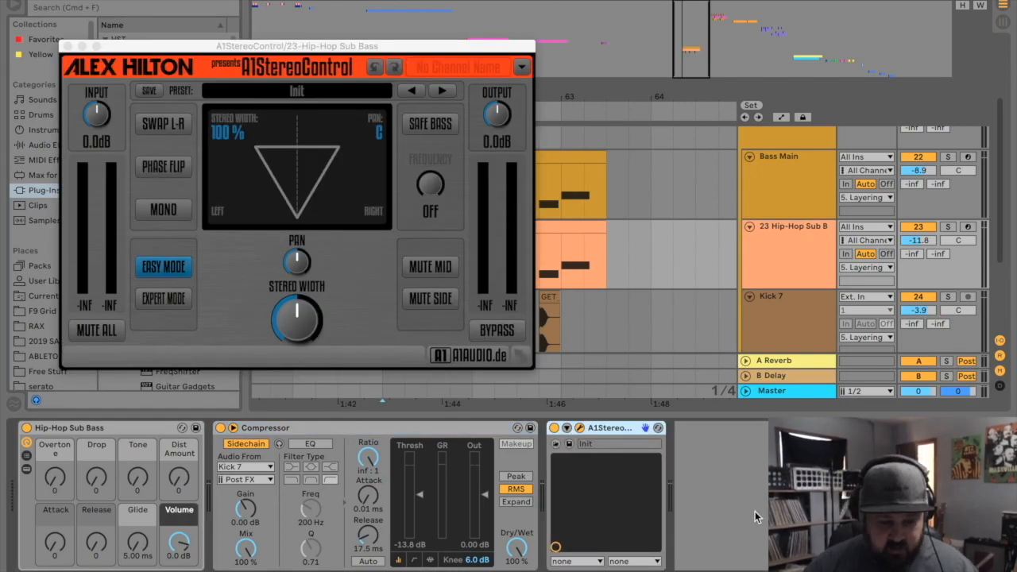
click(302, 326)
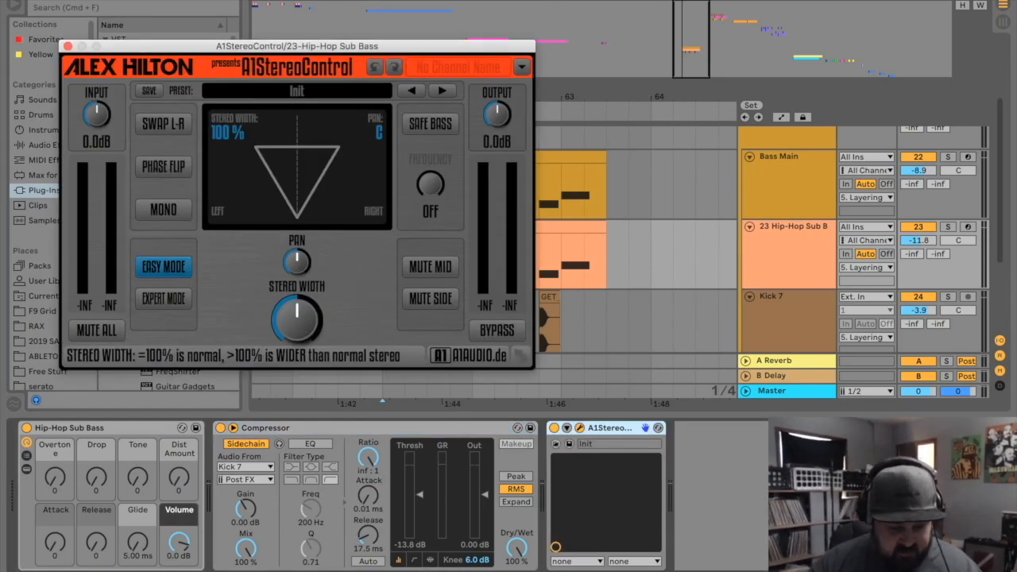
drag(302, 326, 302, 389)
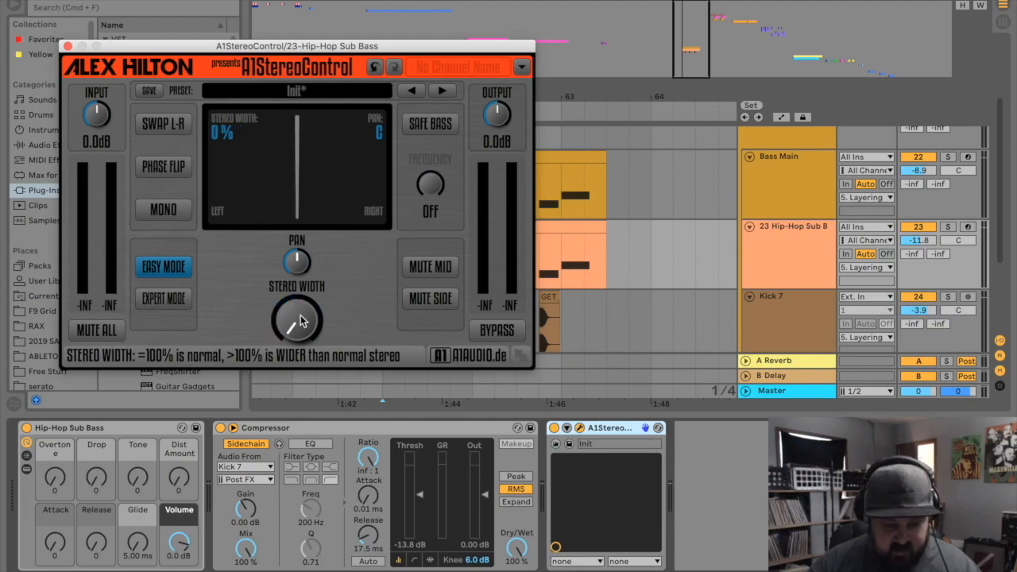
Solo the Hip-Hop Sub Bass track, play it from bar 61 and close the A1StereoControl window
click(949, 228)
key(space)
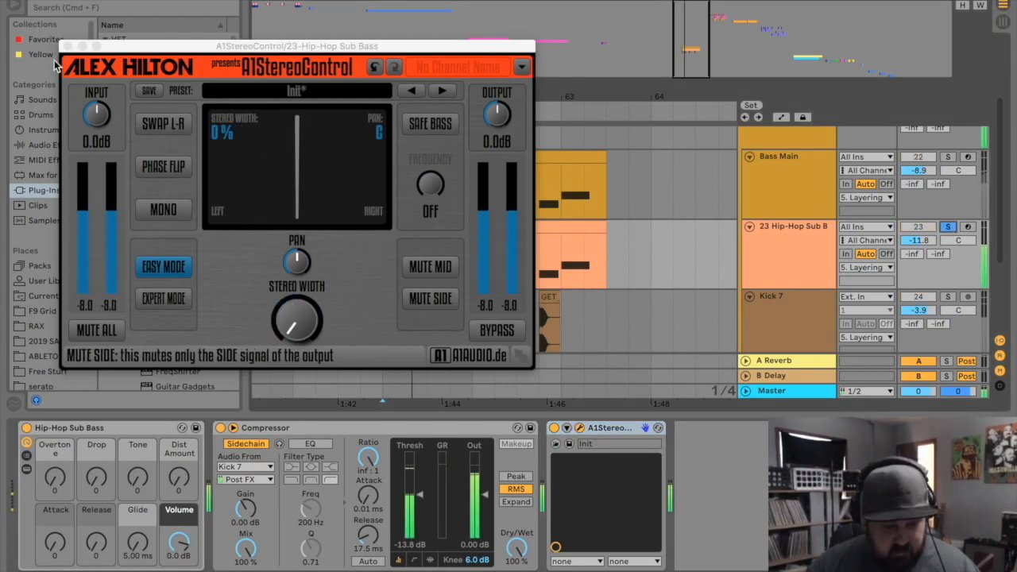
click(67, 45)
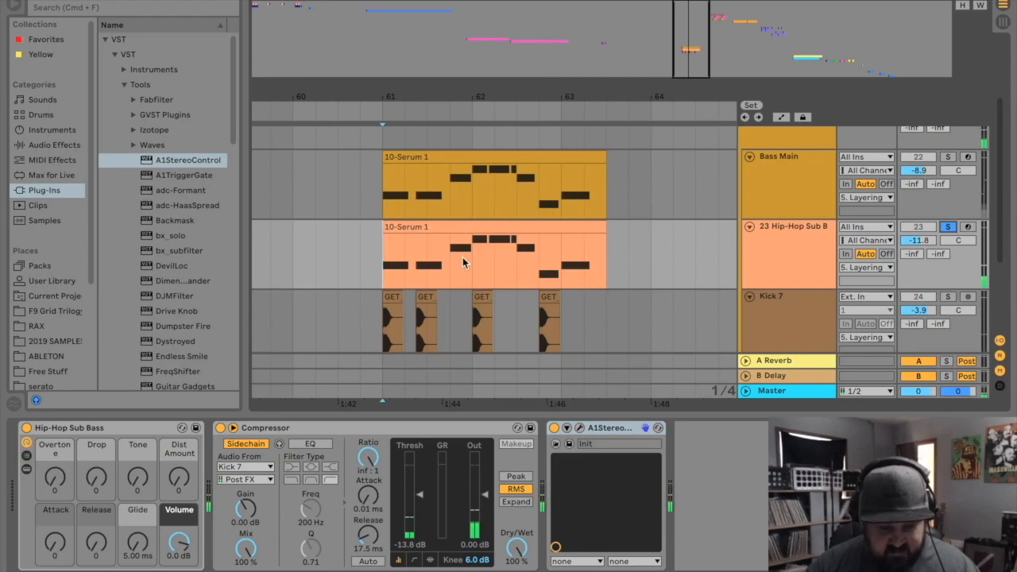
Solo Bass Main instead of Hip-Hop Sub Bass and play its clip from bar 61
click(948, 227)
click(948, 158)
click(797, 165)
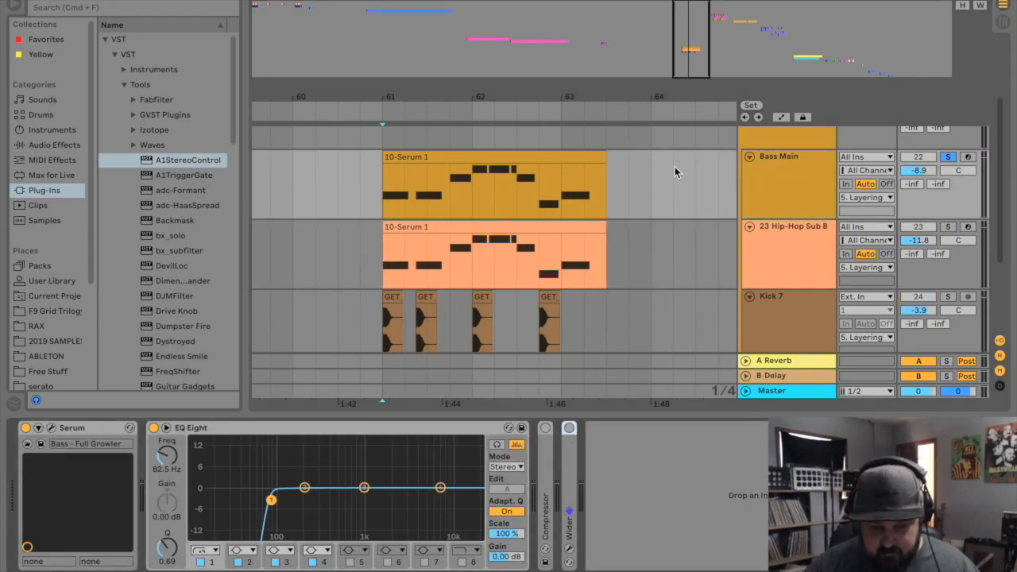
key(space)
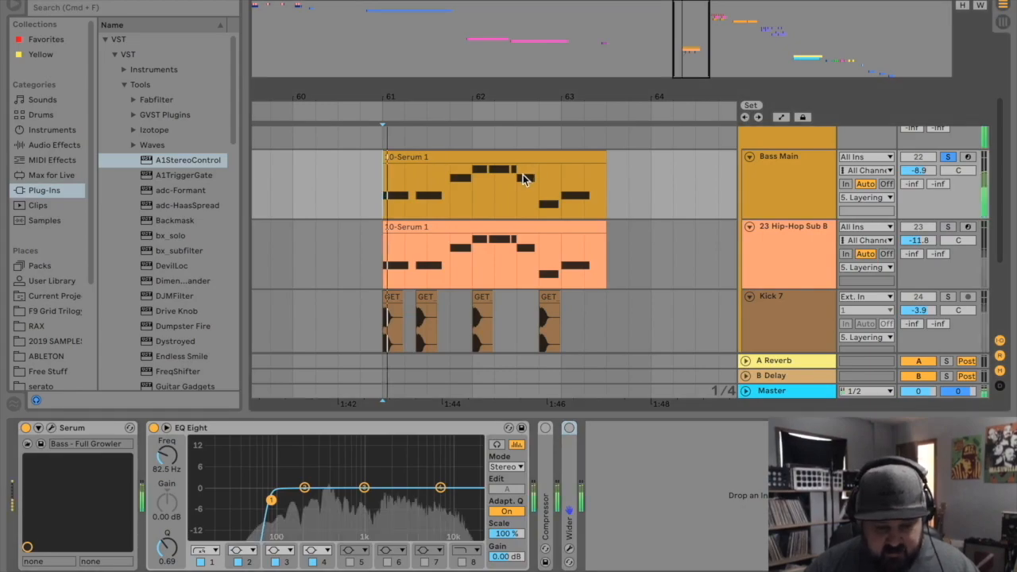
key(space)
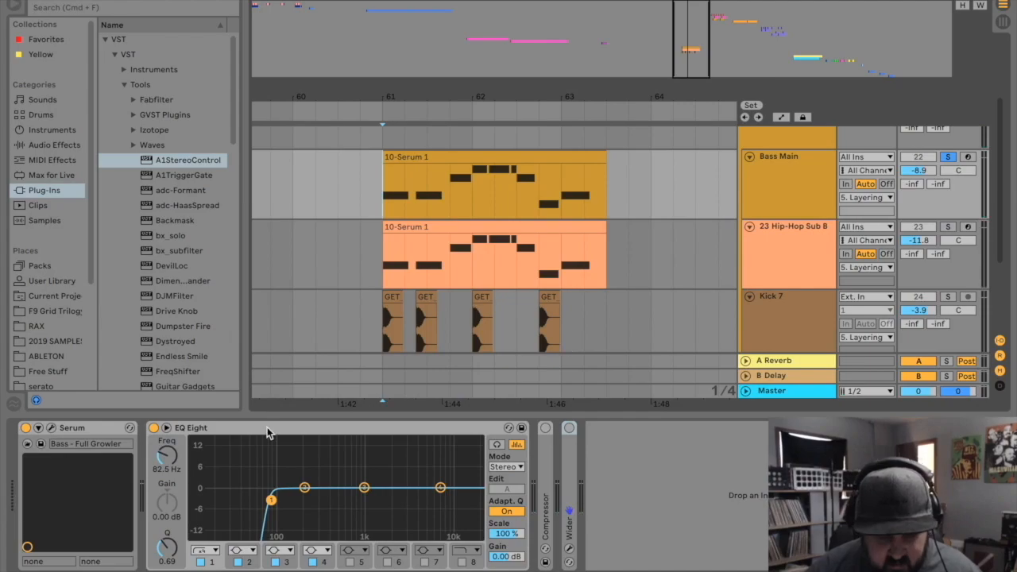
Enable the Wider plug-in on Bass Main, keep its width at 76%, play the clip and close the plug-in window
double_click(567, 472)
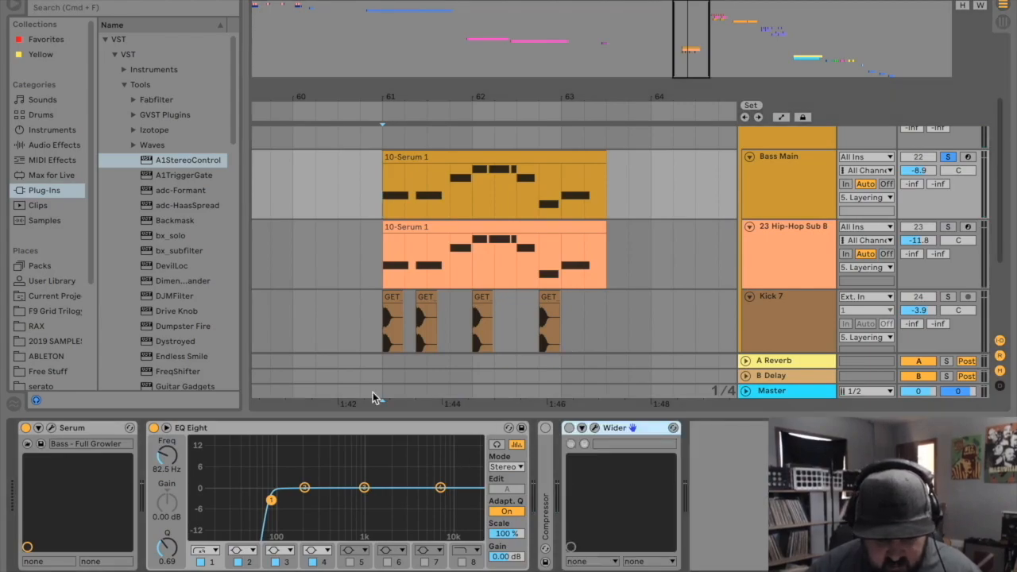
click(570, 428)
click(595, 428)
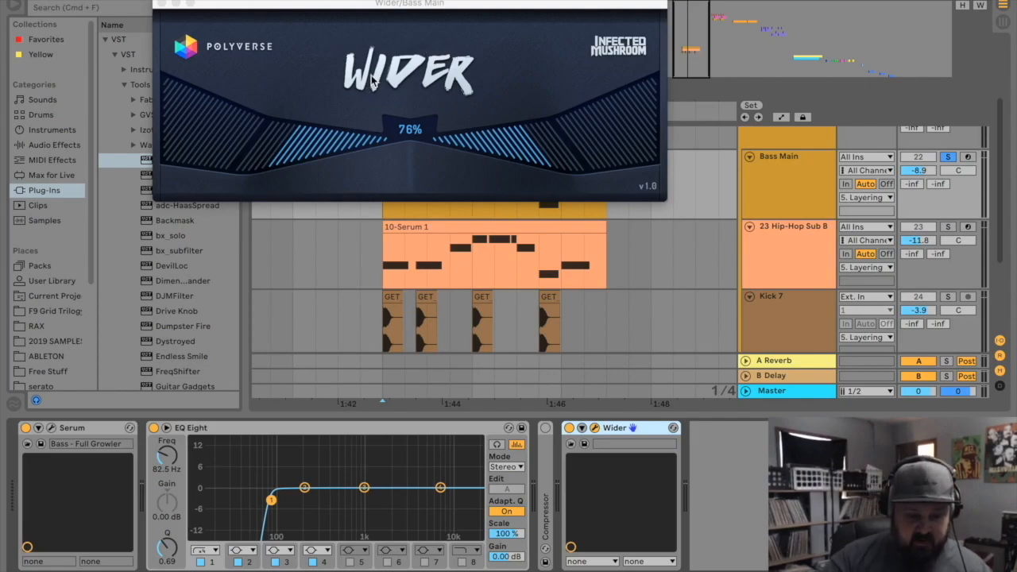
drag(410, 127, 430, 129)
key(space)
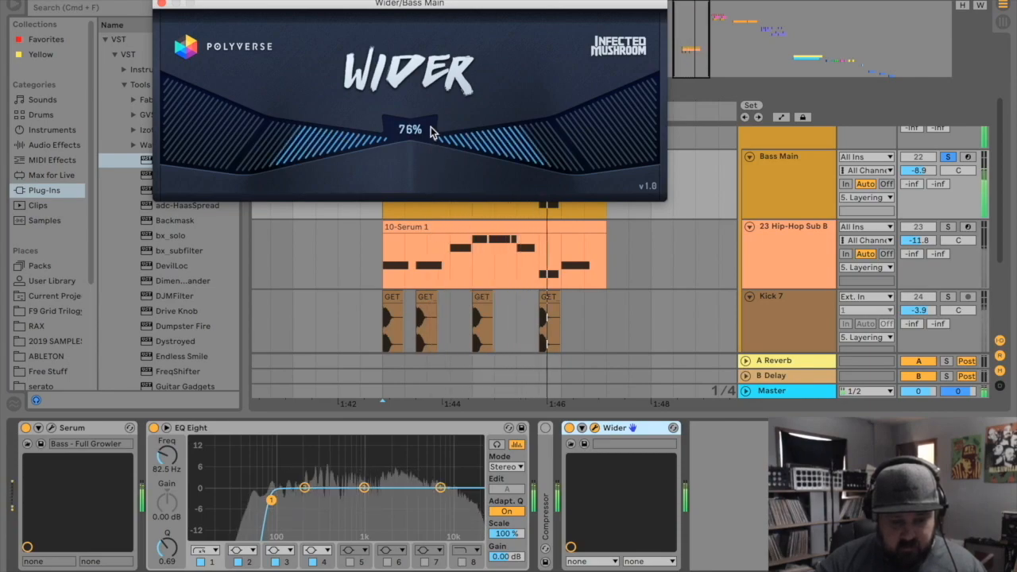
key(space)
click(162, 4)
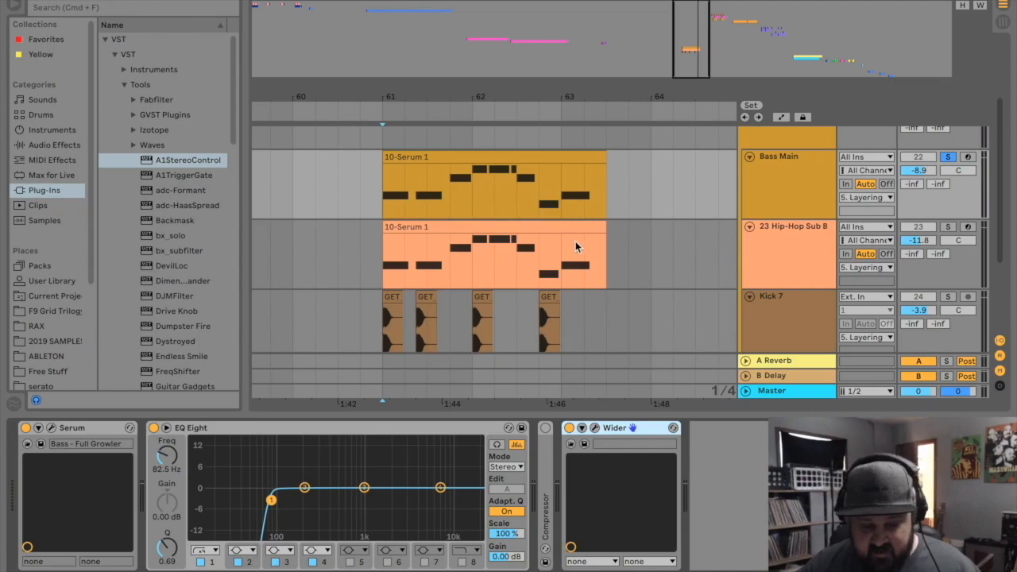
Compare the device chains of the Hip-Hop Sub Bass and Bass Main tracks
click(775, 253)
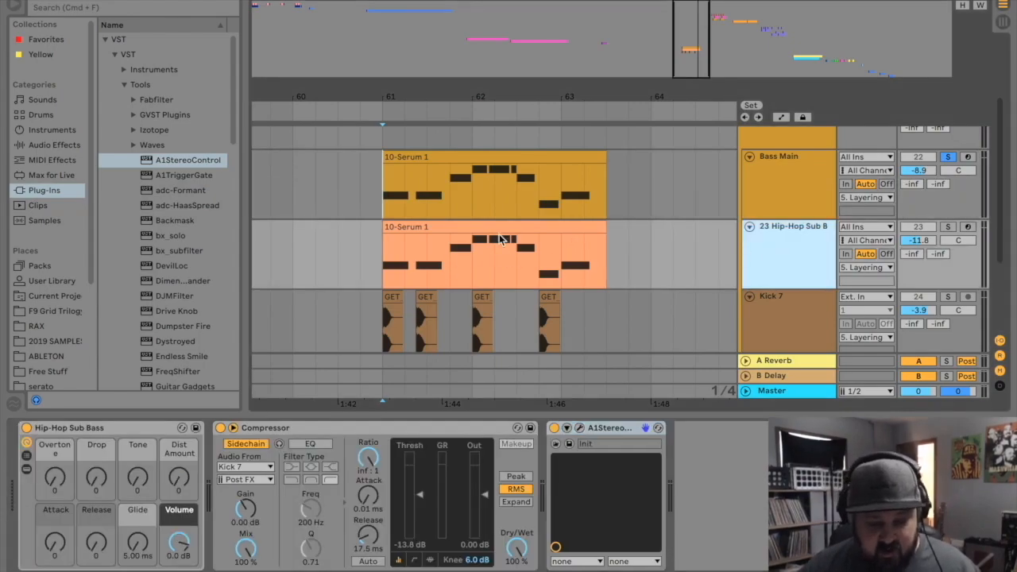
click(789, 159)
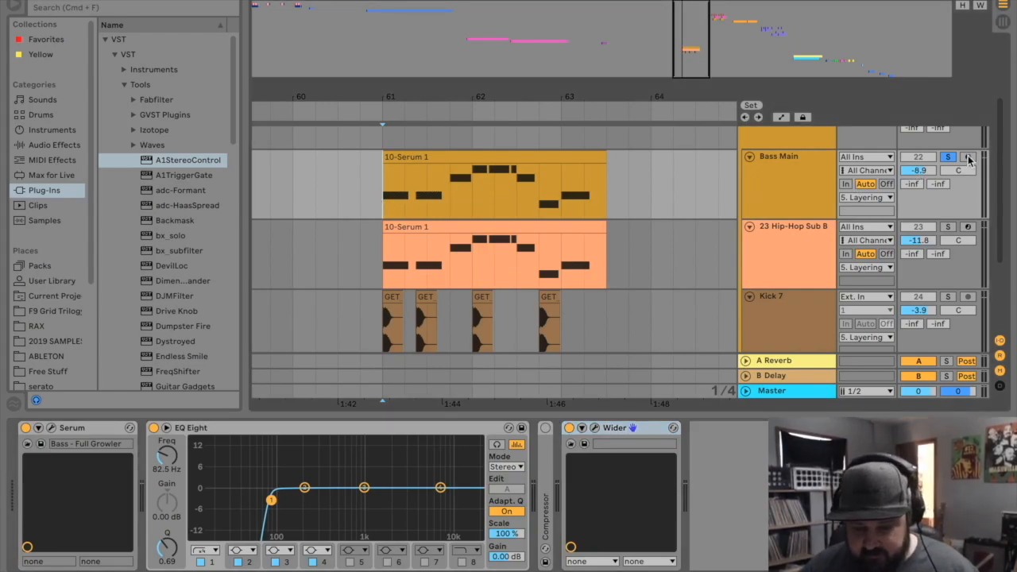
Turn off solo on Bass Main and play both bass layers together with Kick 7 from bar 61
click(948, 157)
key(space)
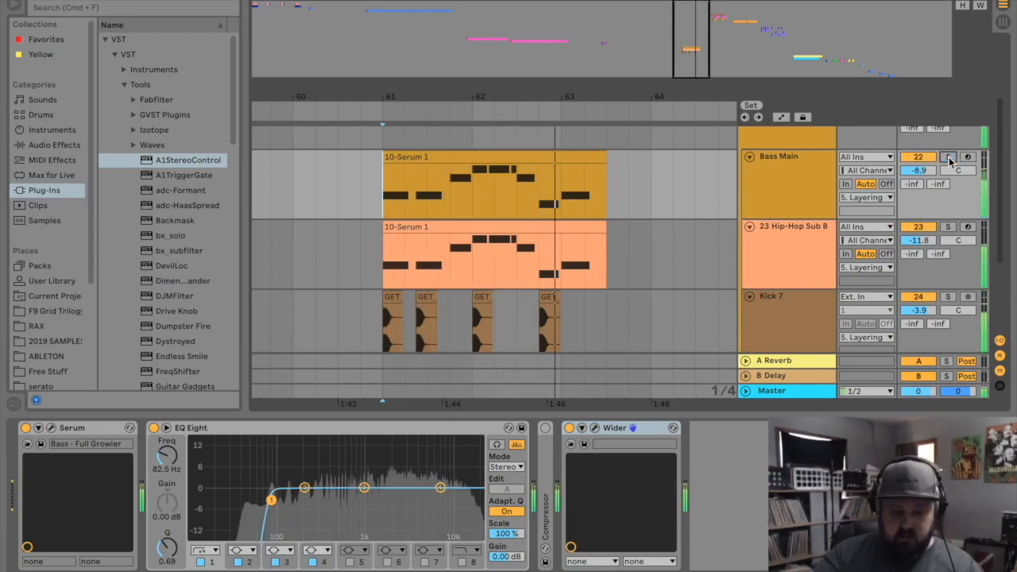
key(space)
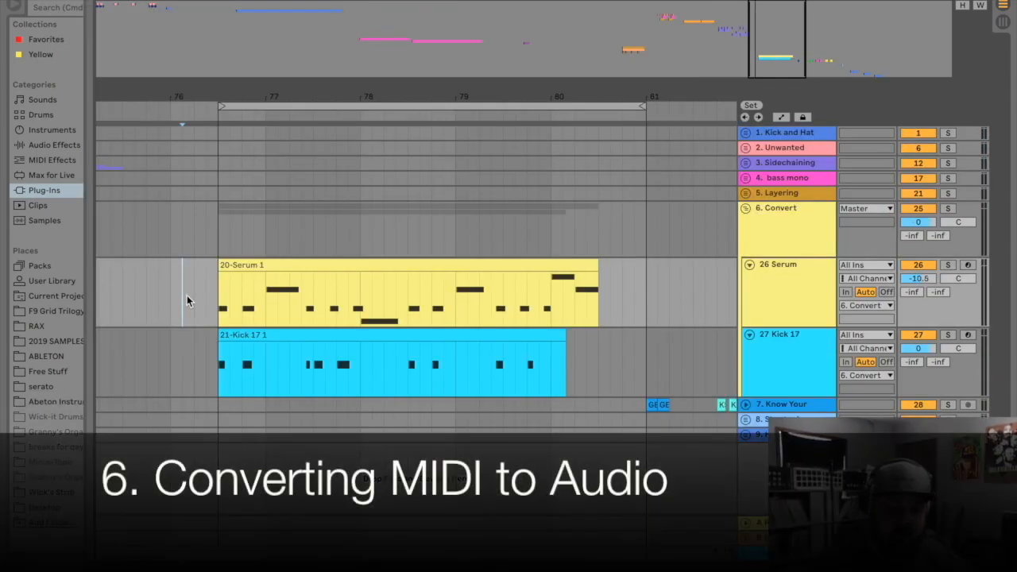
Play the Serum and Kick 17 MIDI clips of the 6. Convert group together from 76.3
click(216, 307)
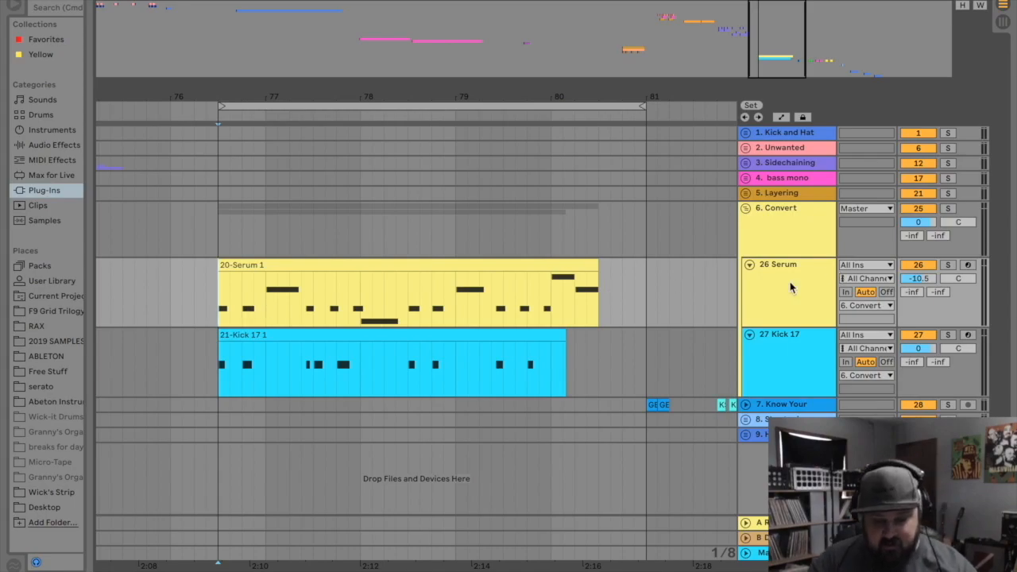
click(787, 352)
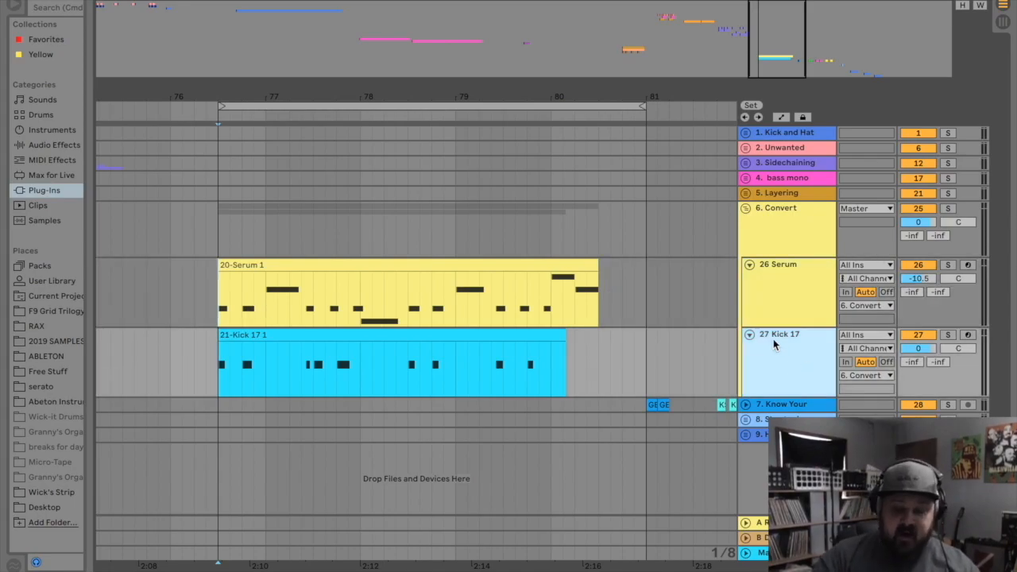
click(217, 379)
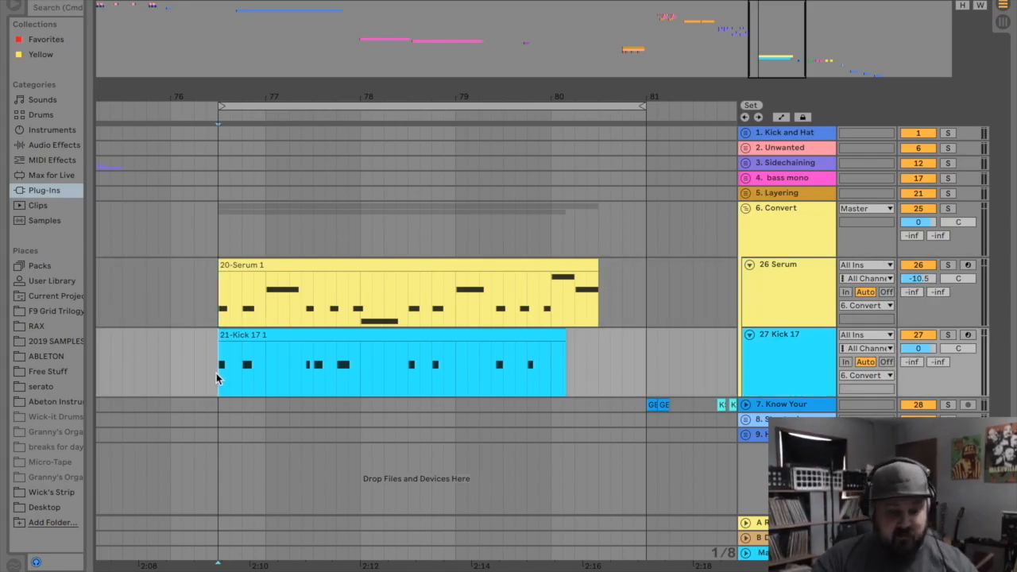
key(space)
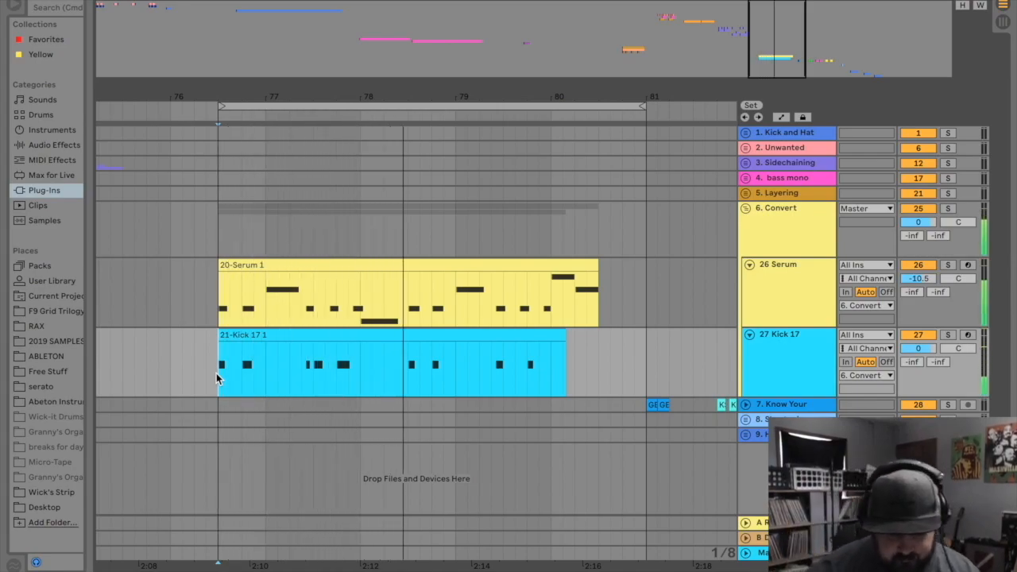
key(space)
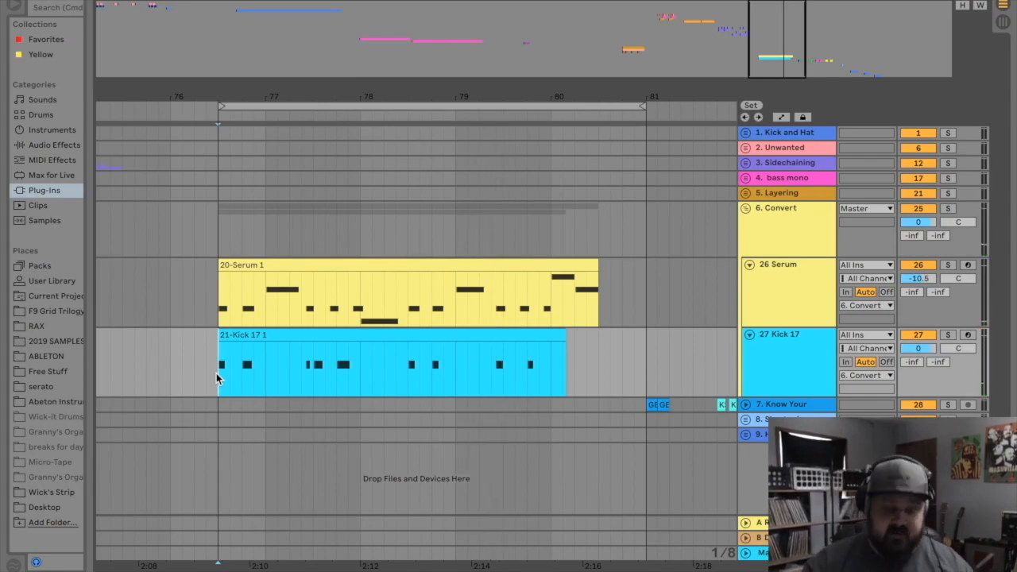
Duplicate the Serum and Kick 17 MIDI tracks, then deactivate and fold the two originals
click(805, 289)
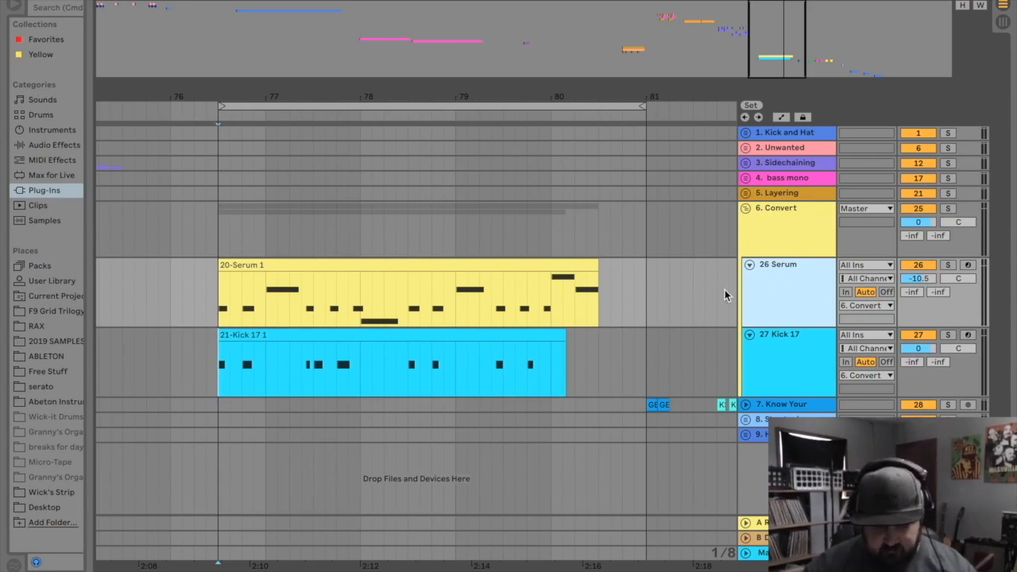
key(ctrl+d)
drag(745, 251, 747, 248)
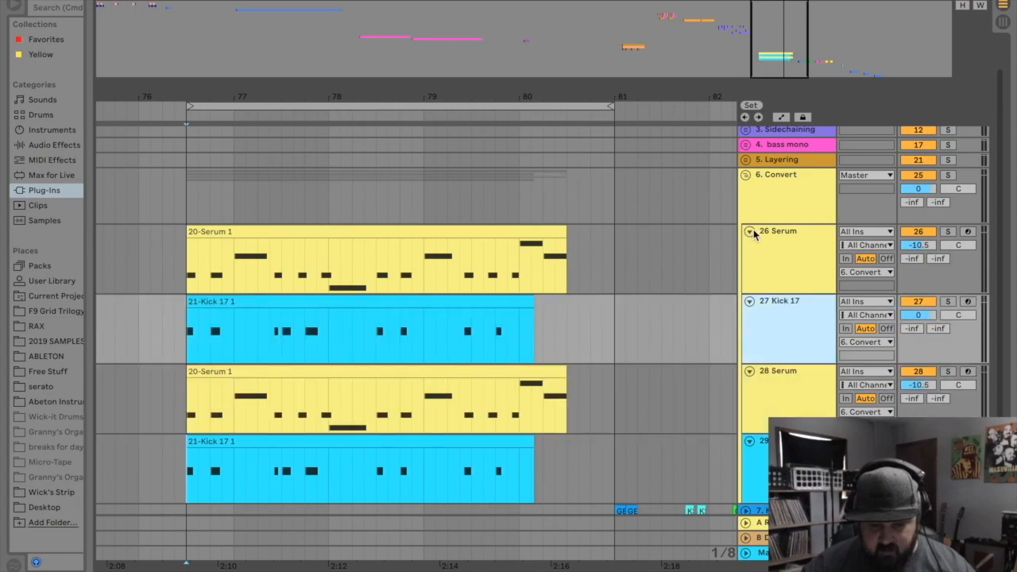
click(916, 232)
click(918, 302)
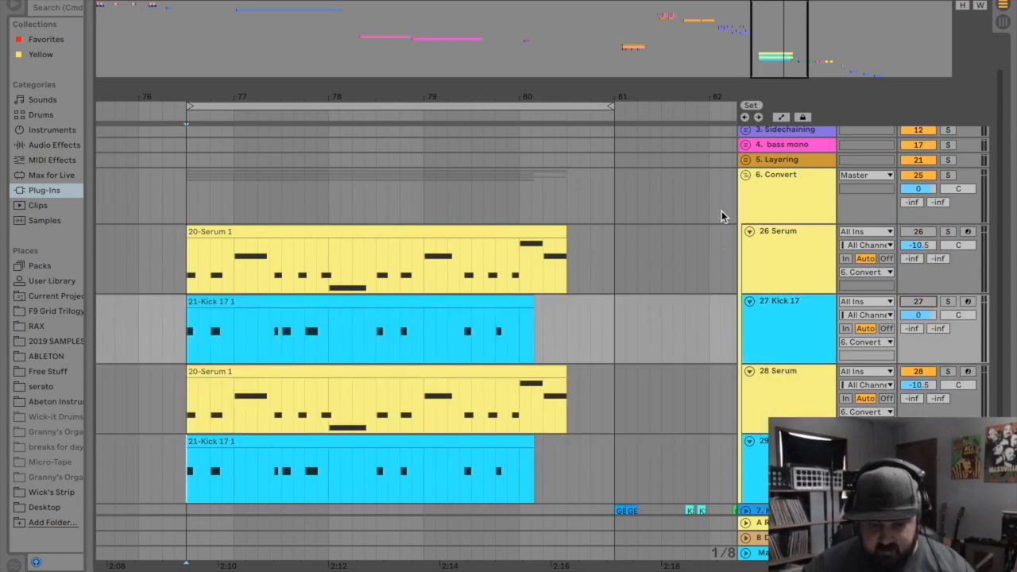
click(750, 233)
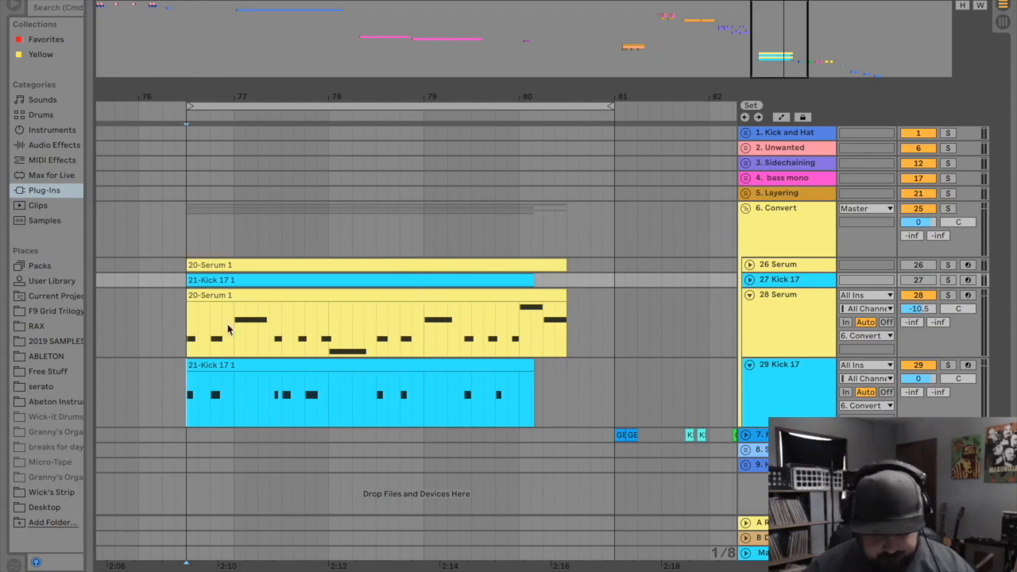
Freeze and flatten the duplicated Serum track to convert its MIDI clip to audio
click(660, 344)
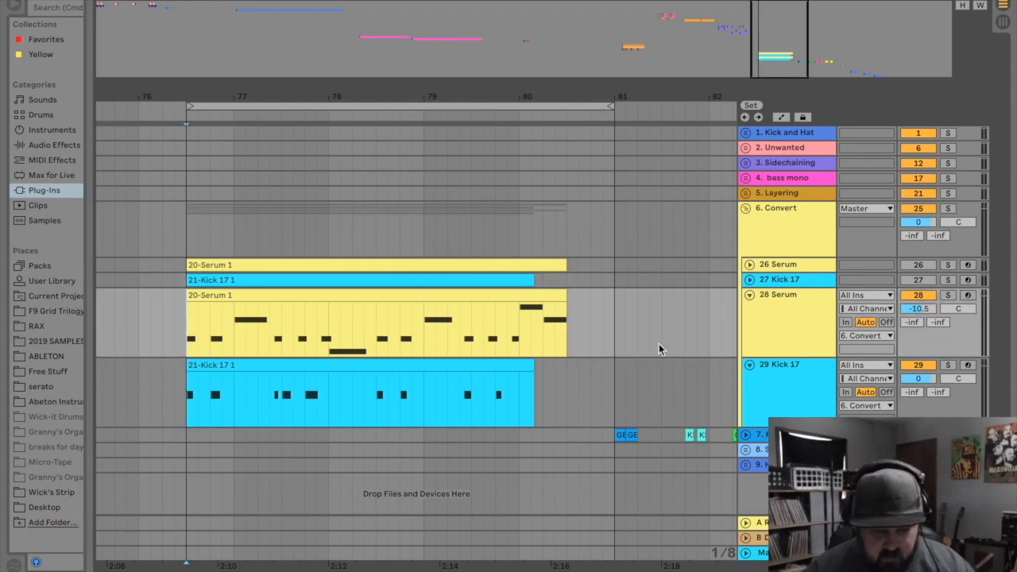
right_click(788, 303)
click(810, 388)
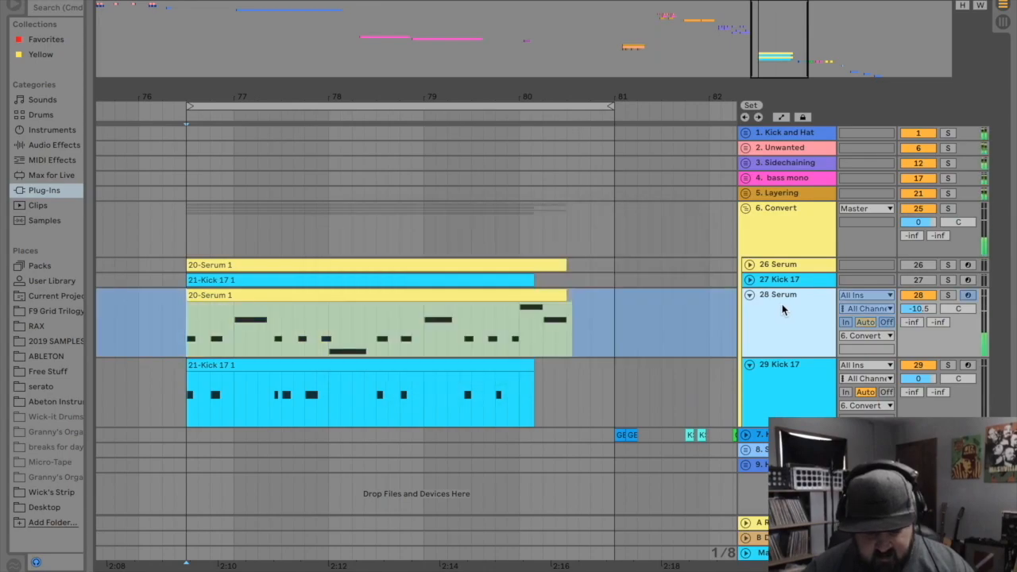
right_click(782, 305)
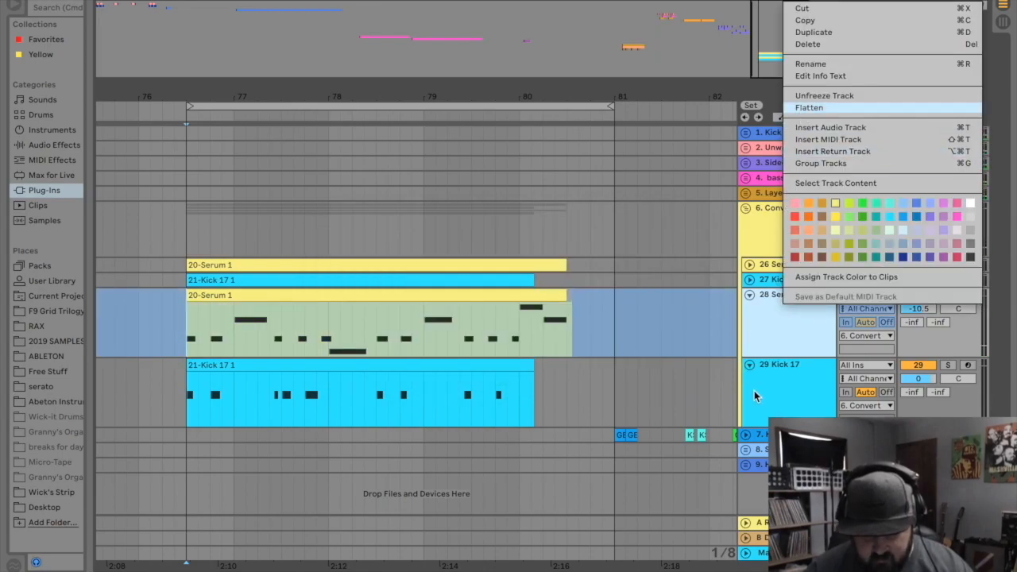
key(Return)
Freeze and flatten the duplicated Kick 17 track to convert its MIDI clip to audio
right_click(780, 369)
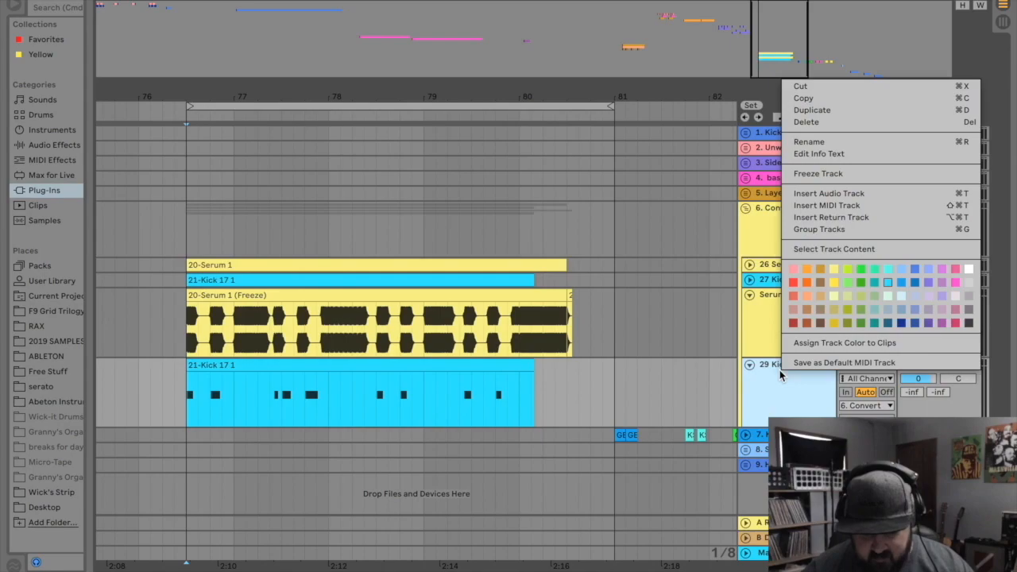
click(818, 174)
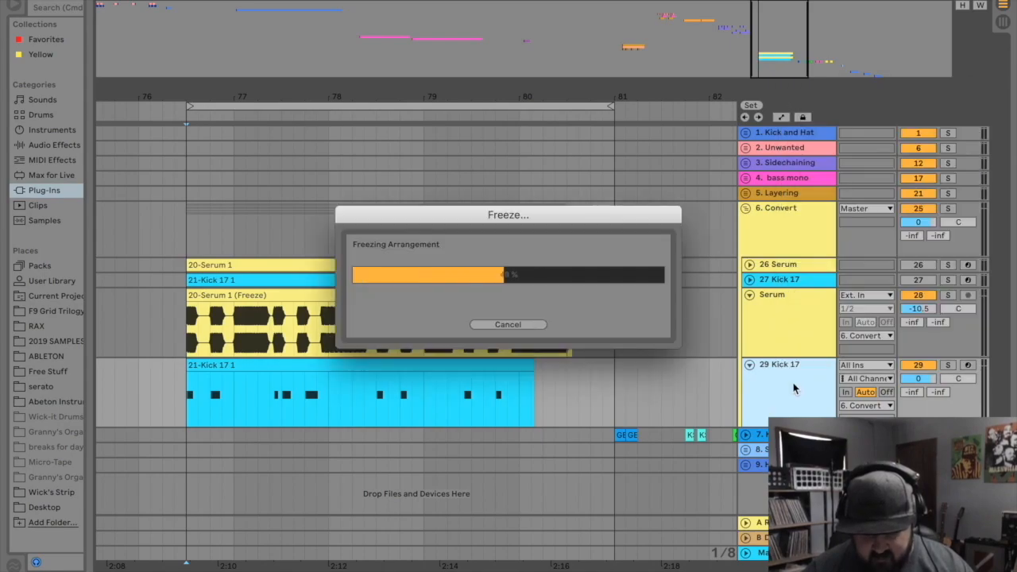
right_click(792, 385)
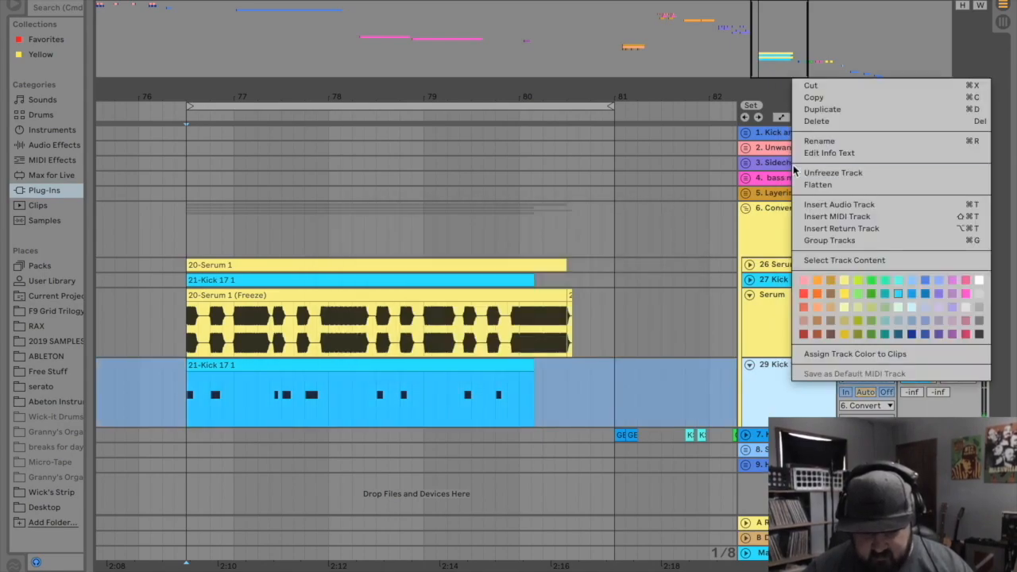
key(Return)
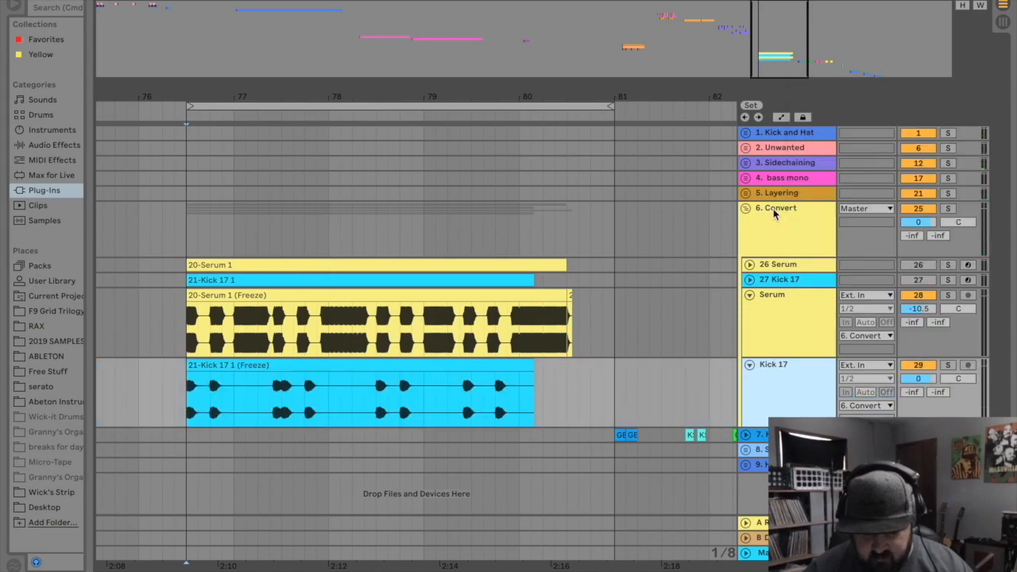
Solo the flattened Kick 17 audio track and play it from 76.3
mouse_move(182, 95)
mouse_down()
mouse_move(182, 159)
mouse_move(119, 94)
mouse_up()
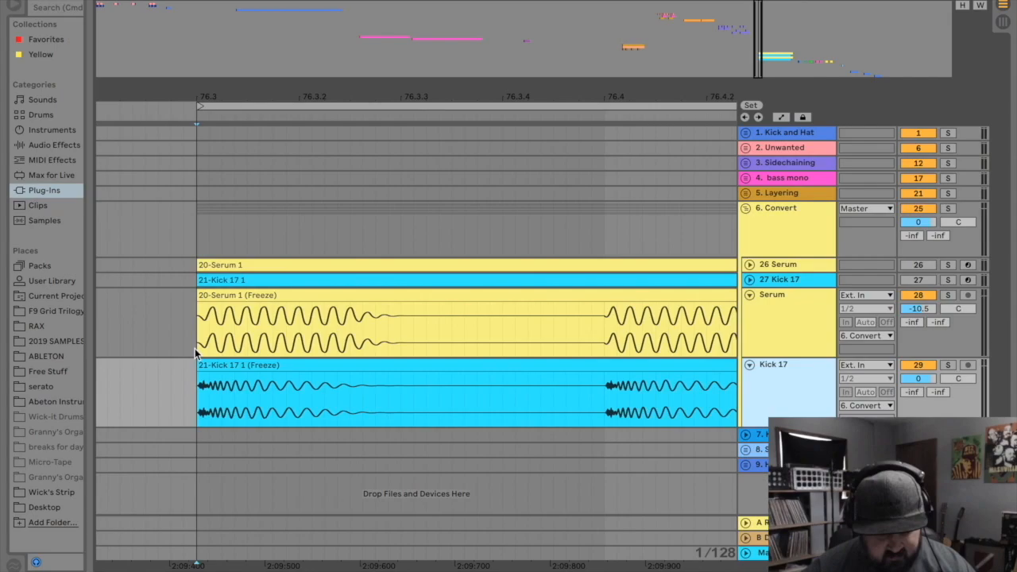
click(196, 390)
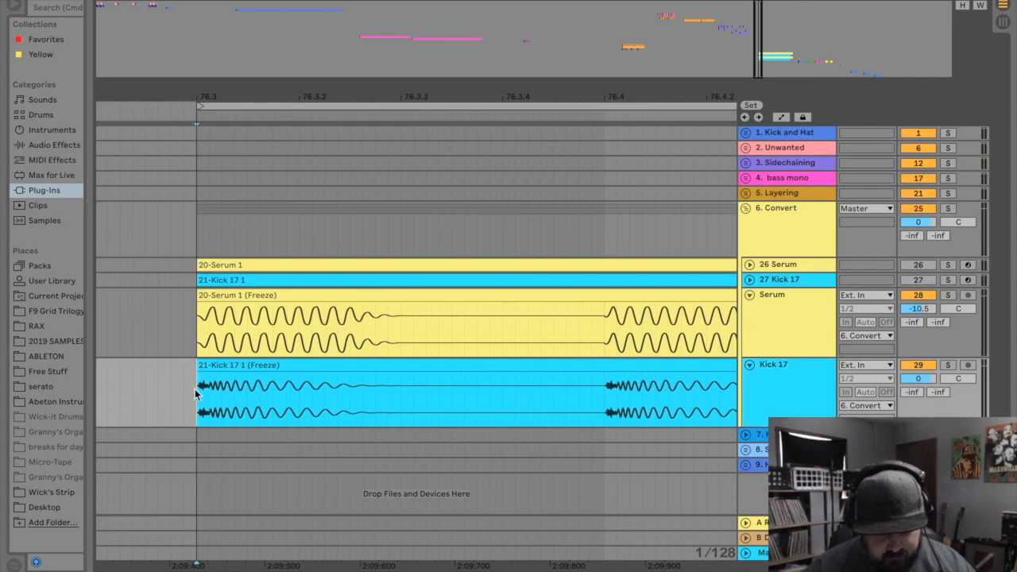
click(949, 365)
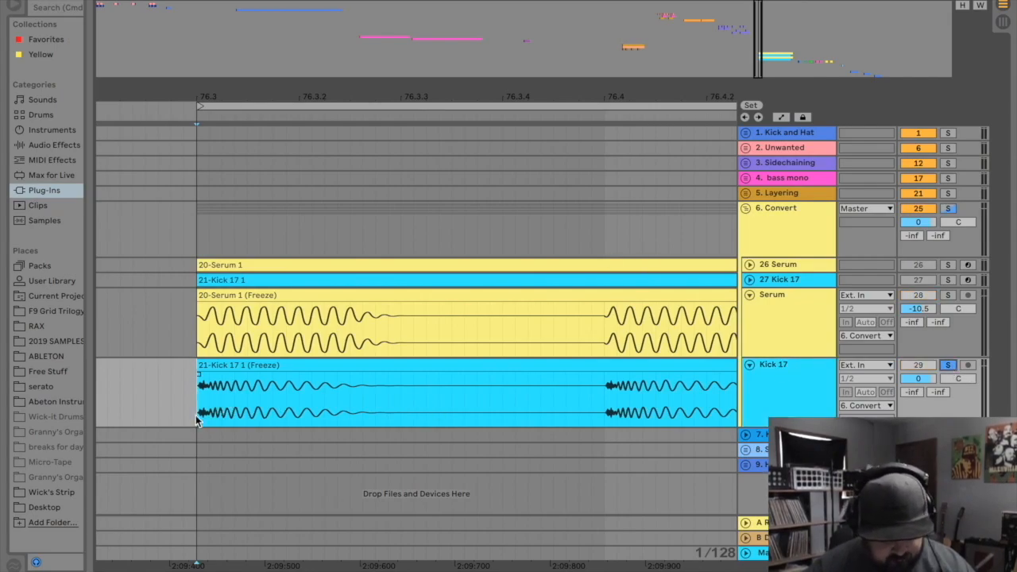
key(space)
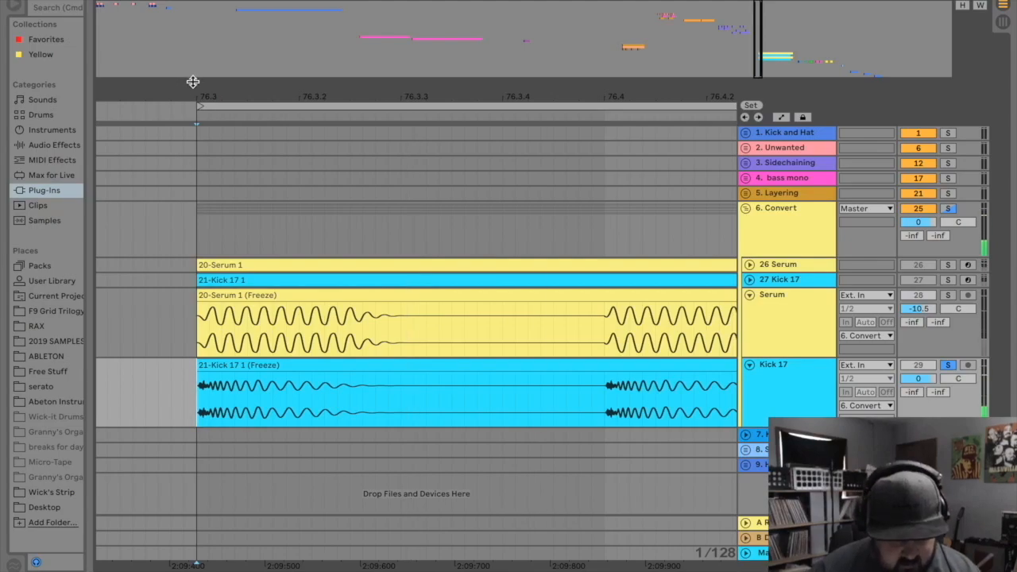
Add a fade-in to the start of the Serum audio clip at 76.3, ending about midway to 76.3.2
drag(196, 94, 197, 123)
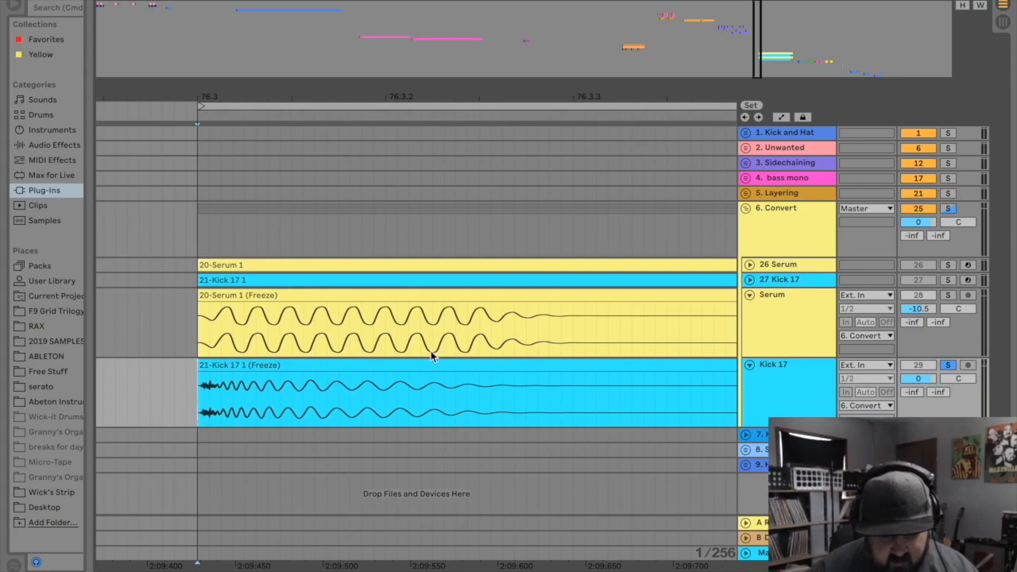
click(200, 310)
drag(212, 308, 300, 306)
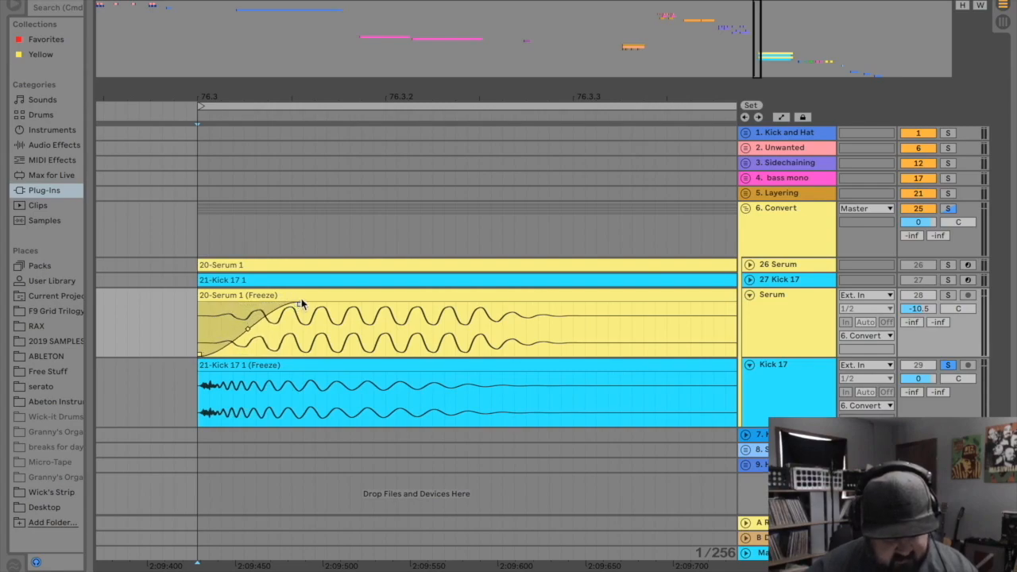
Solo the flattened Serum track alongside Kick 17 and play the faded bass note with the kick from 76.3
click(949, 296)
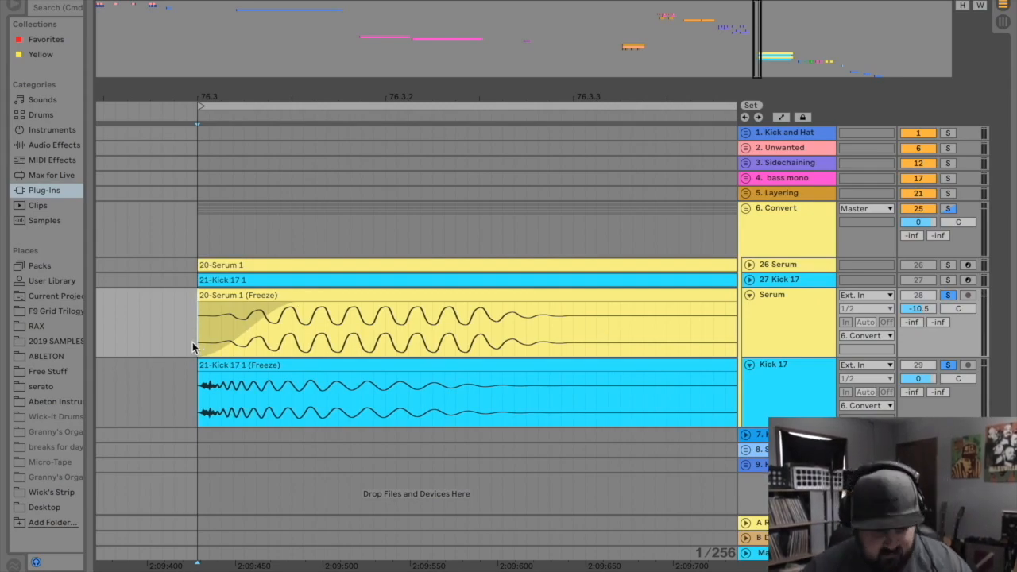
key(space)
key(space)
key(space)
key(space)
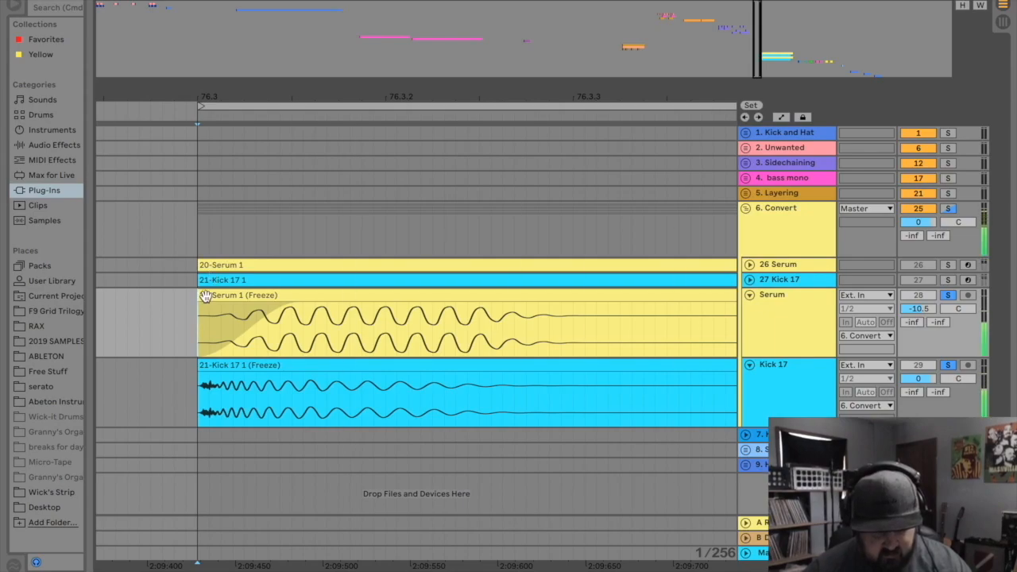
key(space)
key(space)
Split the Serum audio clip at 76.4 and add a fade-in to the start of the second note
scroll(225, 306, down, 5)
click(310, 338)
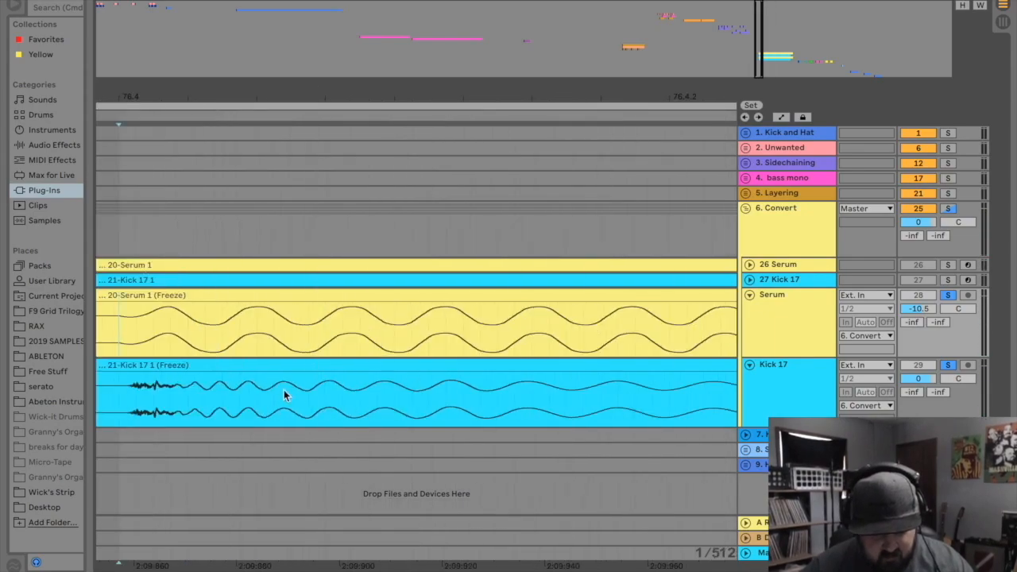
drag(261, 90, 531, 93)
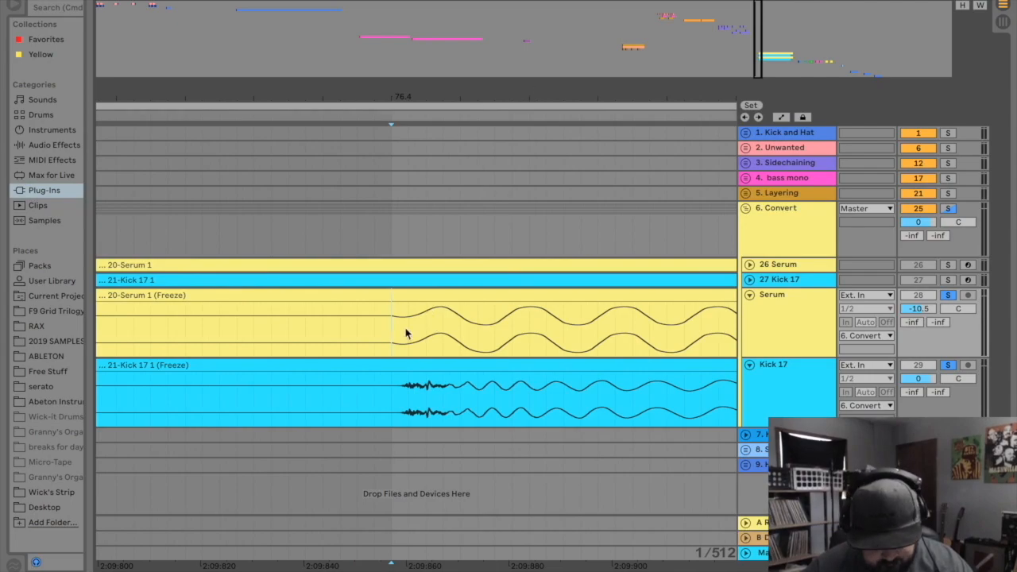
key(super+e)
mouse_move(383, 298)
mouse_down()
mouse_move(369, 299)
mouse_move(528, 307)
mouse_move(661, 282)
mouse_up()
Play the Serum and Kick 17 audio and compare where the kick hits fall against the bass notes after bar 77
scroll(378, 322, down, 10)
click(304, 338)
key(space)
drag(343, 93, 344, 54)
click(409, 343)
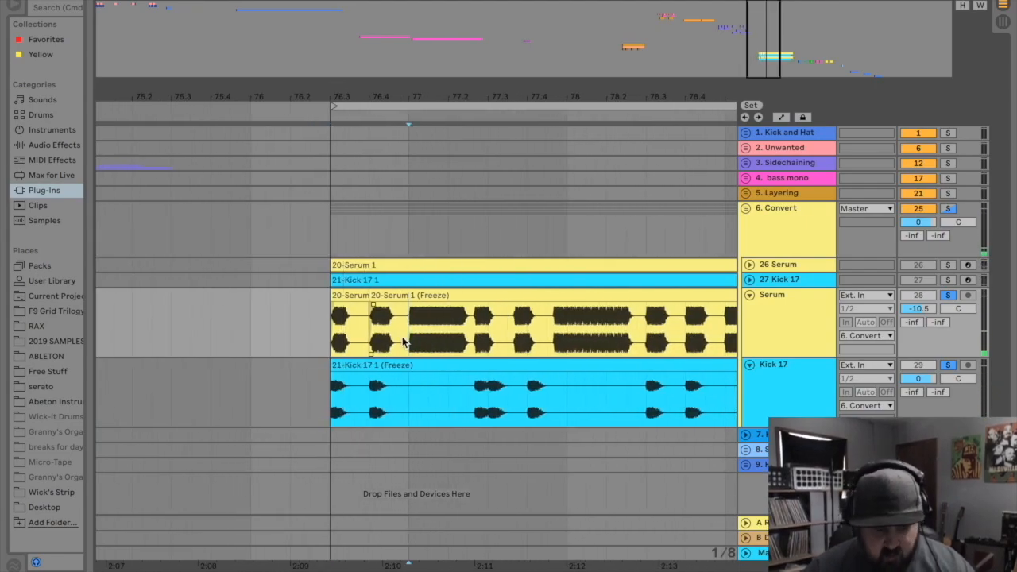
click(410, 391)
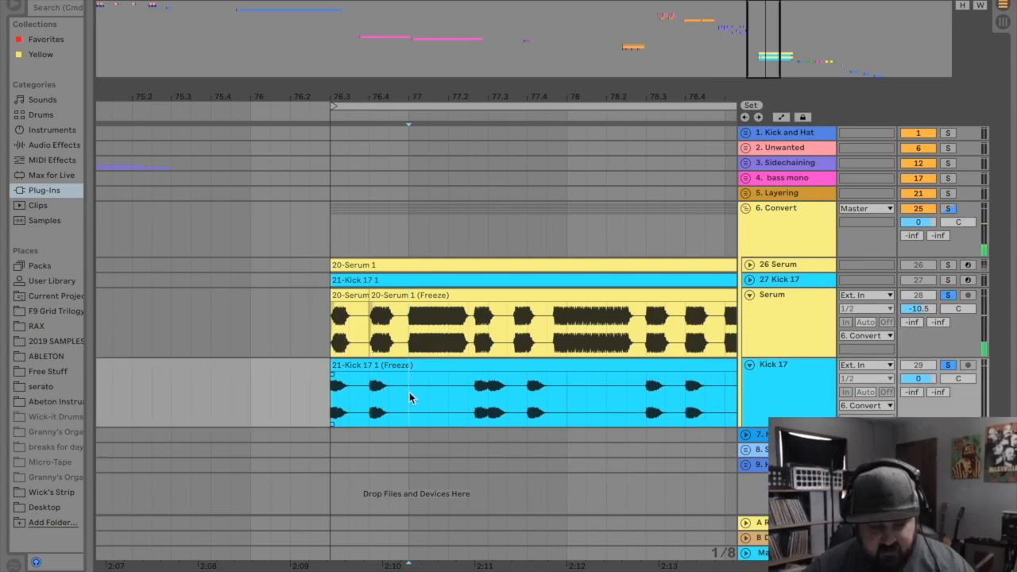
click(340, 334)
drag(340, 334, 406, 310)
click(336, 342)
key(space)
key(plus)
key(space)
Split the Serum audio clip just before 77.2.4 and fade in the bass note that coincides with the kick
key(plus)
key(plus)
key(plus)
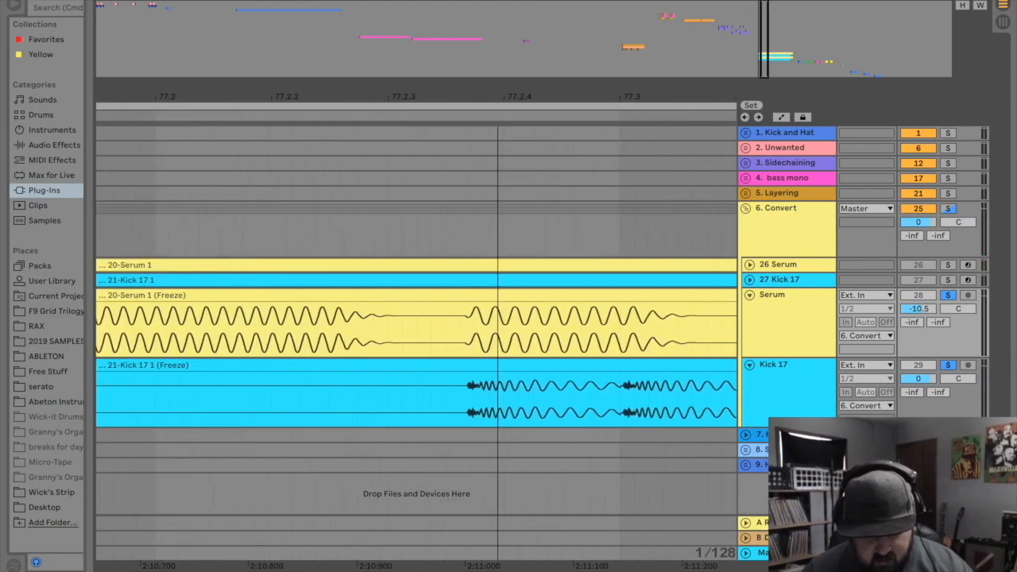
key(ctrl+e)
mouse_move(455, 296)
mouse_down()
mouse_move(435, 296)
mouse_move(538, 302)
mouse_move(519, 302)
mouse_up()
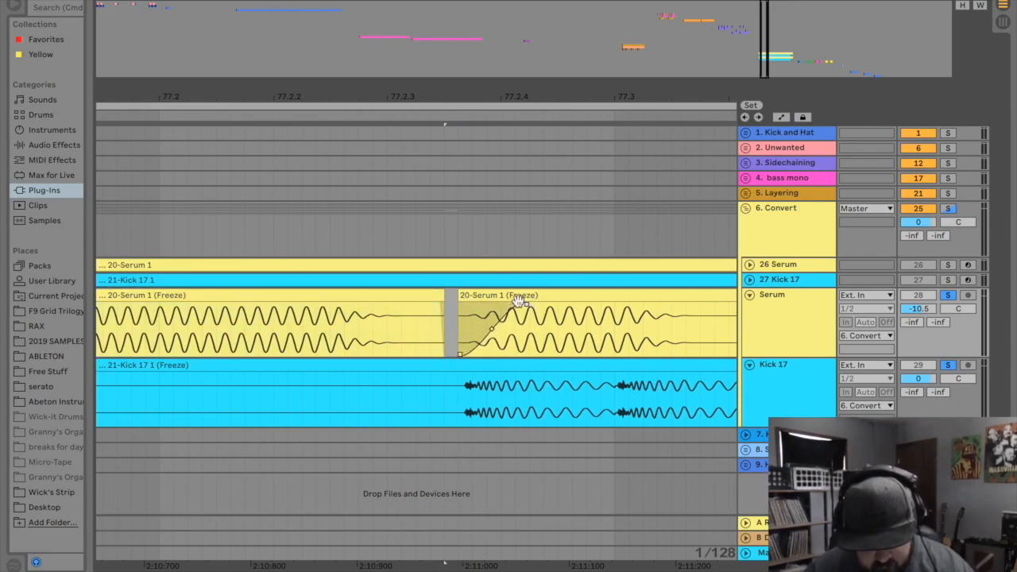
Play Serum and Kick 17 from the new split before 77.2.4 to check the faded bass note
click(453, 335)
key(space)
drag(469, 96, 351, 253)
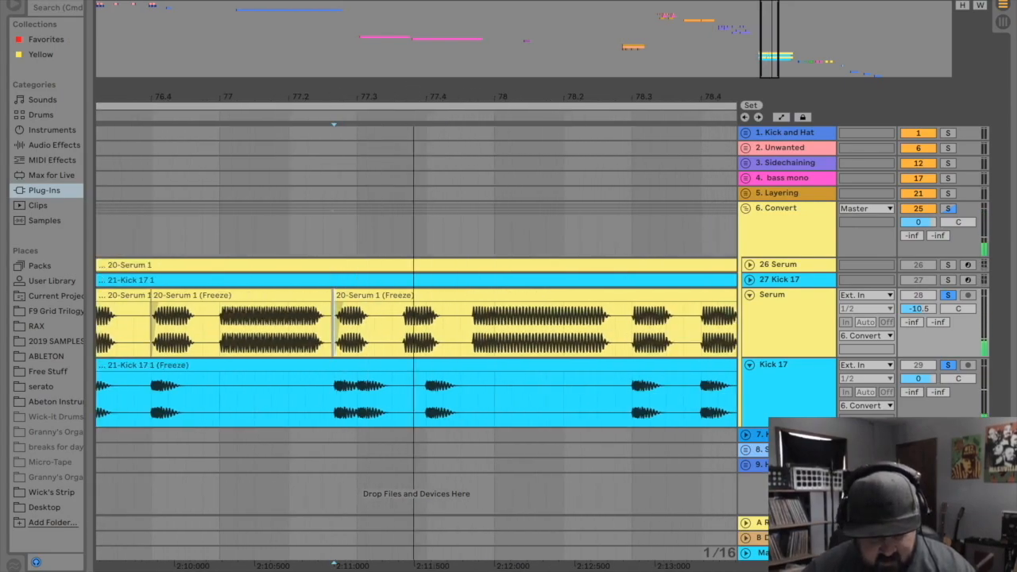
Shorten the Serum and Kick 17 audio sections to about two bars, ending near 78.3
drag(421, 97, 394, 348)
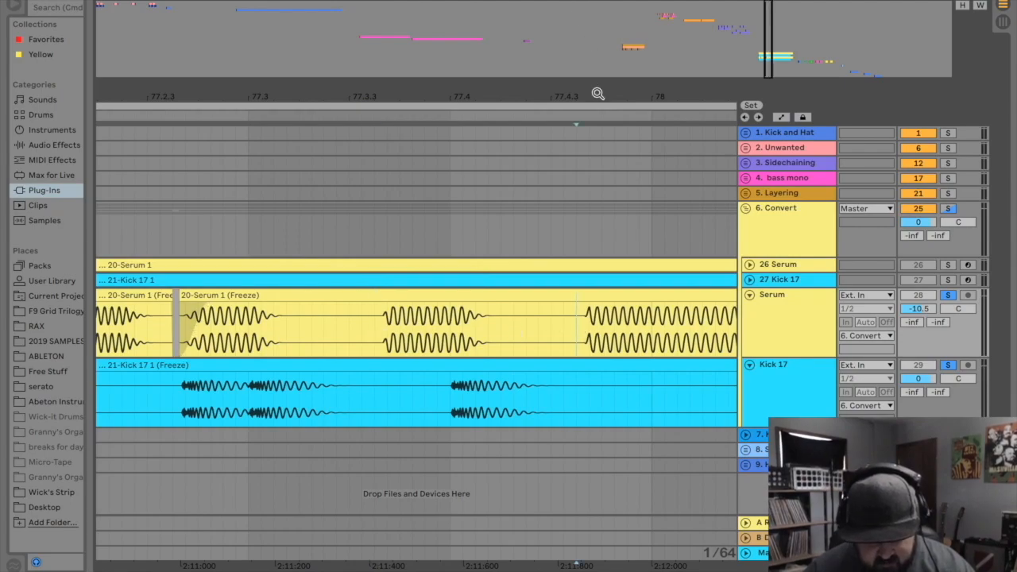
mouse_move(596, 97)
mouse_down()
mouse_move(402, 97)
mouse_move(378, 34)
mouse_up()
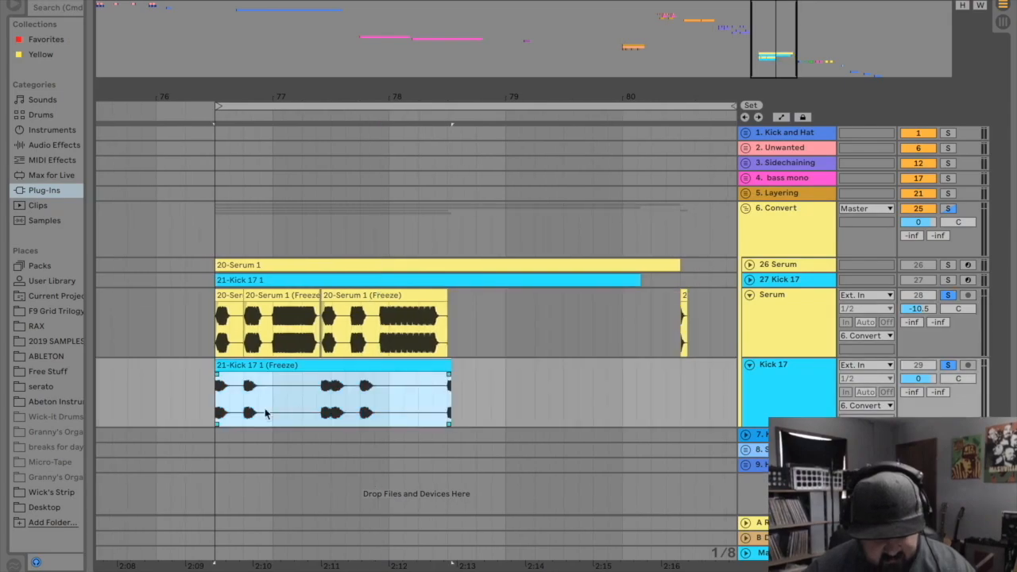
Play the Serum and Kick 17 audio from 76.3 and examine the first bass note's fade-in against the kick waveform
click(219, 423)
key(space)
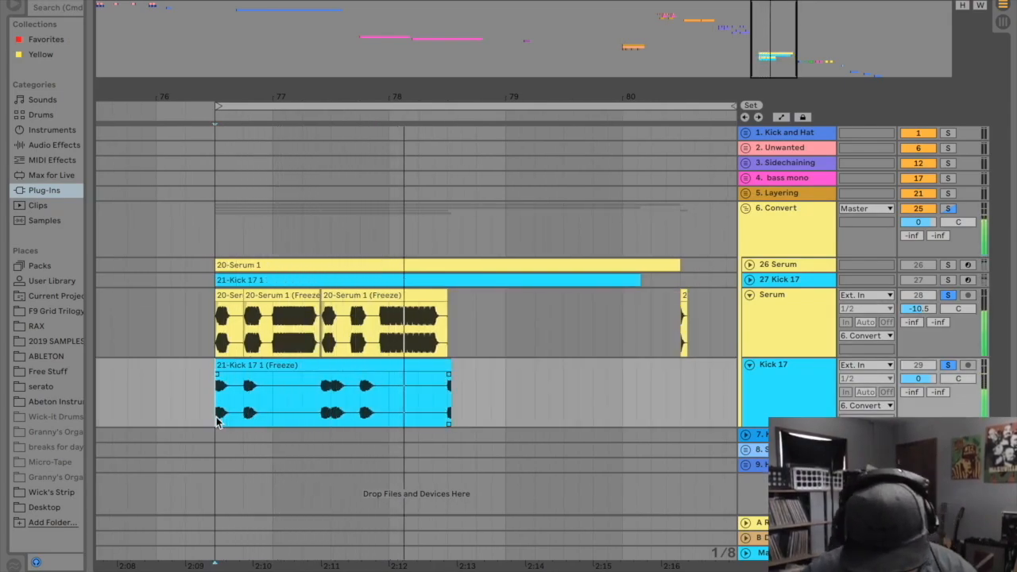
key(space)
drag(217, 98, 376, 232)
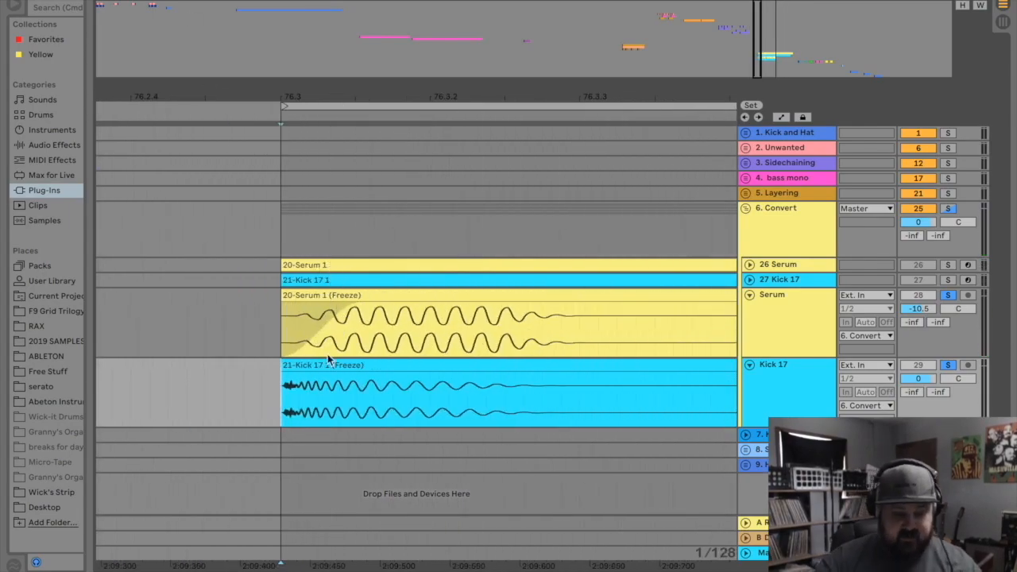
mouse_move(337, 332)
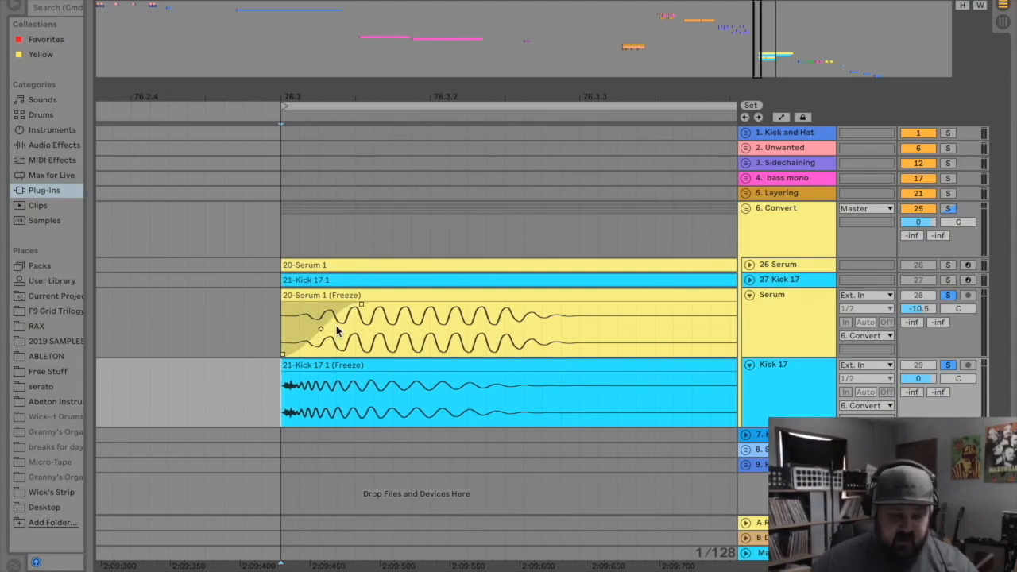
drag(302, 99, 367, 293)
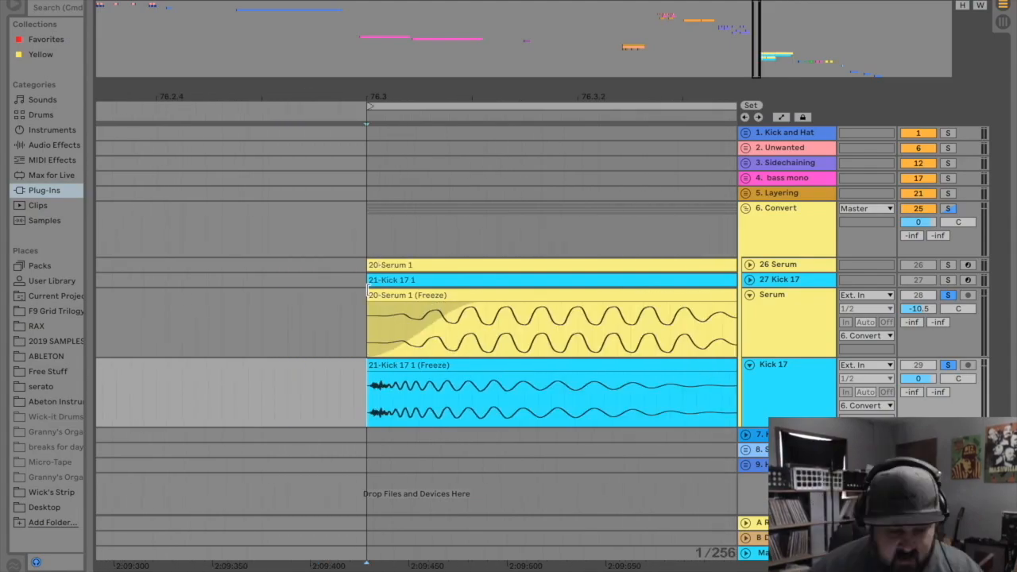
drag(374, 98, 372, 92)
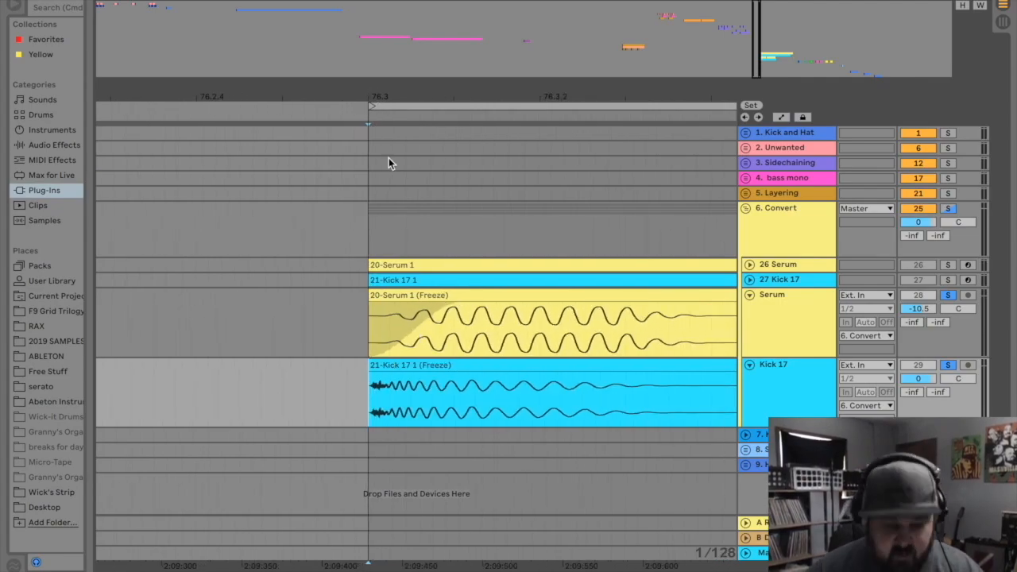
Collapse the 6. Convert group and show the kick samples on the 7. Know Your track from bar 81
drag(386, 95, 516, 52)
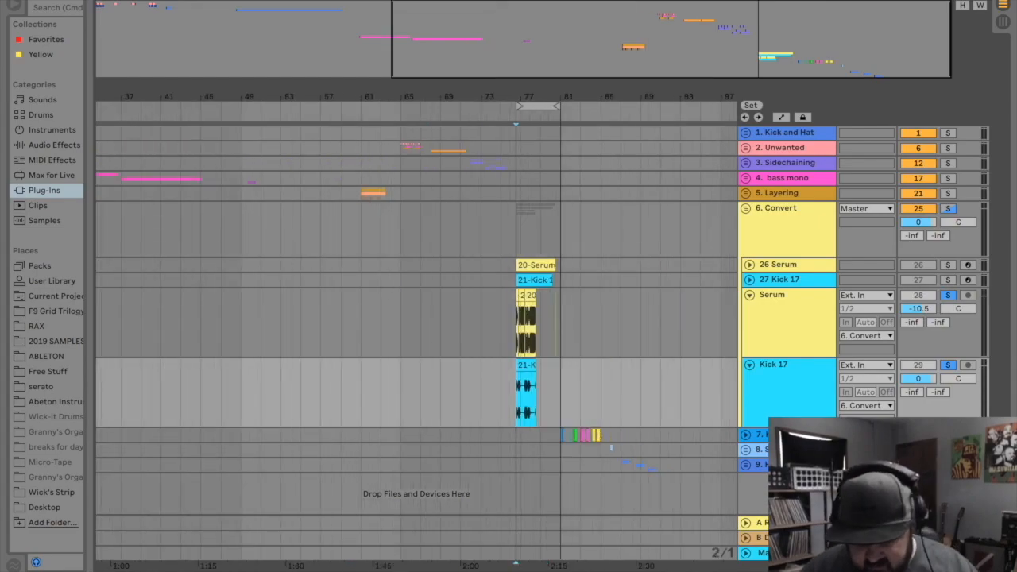
click(746, 208)
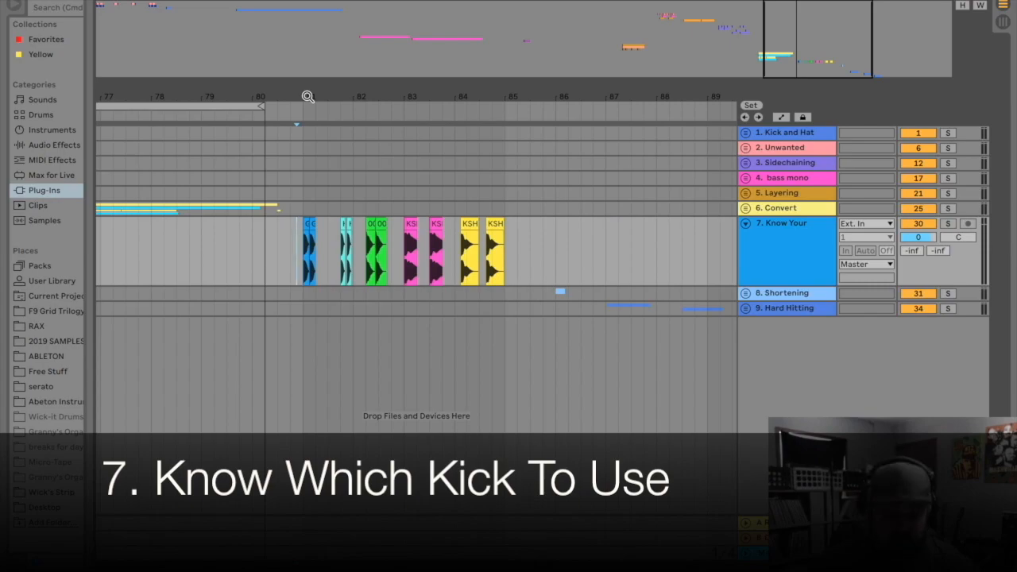
drag(308, 97, 254, 96)
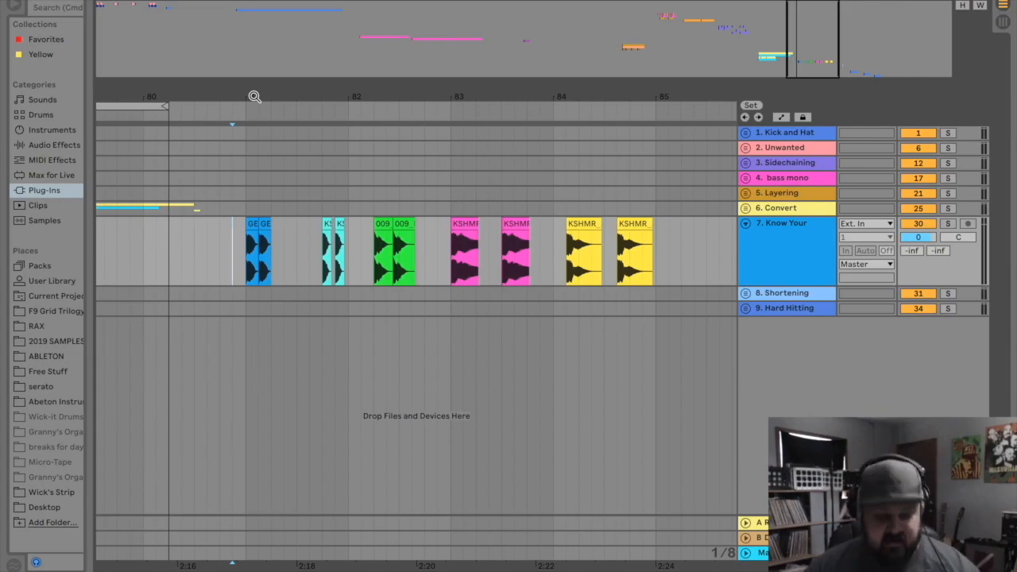
Play the two GET_kick_crank clips at bar 81 and examine their waveform up close
click(242, 264)
key(space)
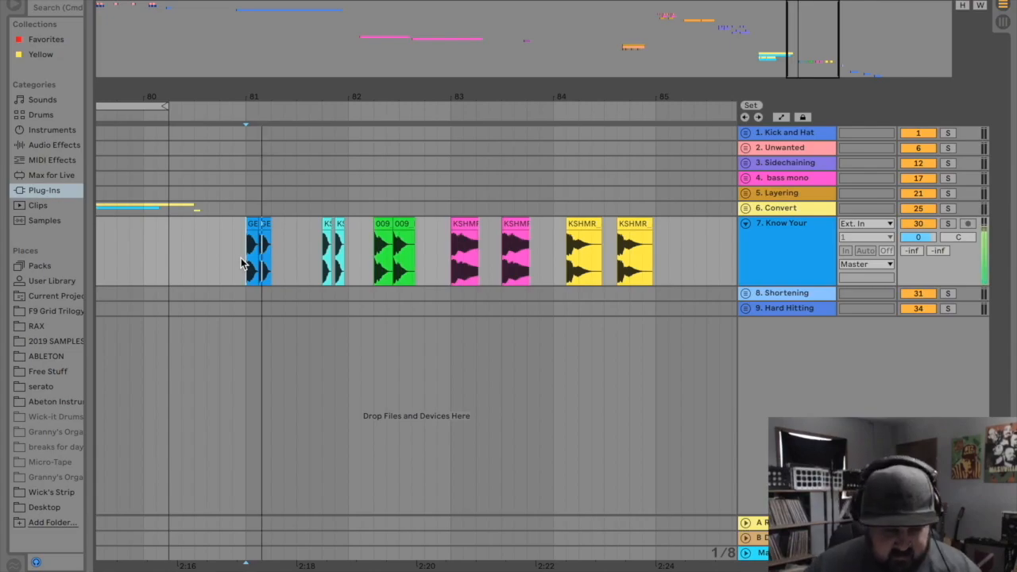
key(space)
drag(246, 92, 246, 191)
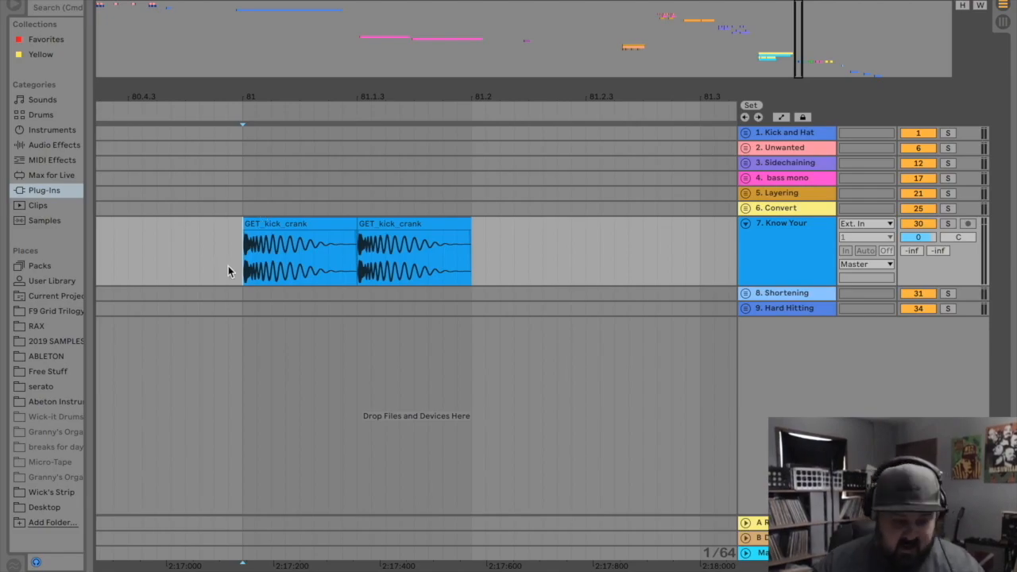
key(space)
Play the two KSHMR_Chest_Kick clips from just before 81.4 and inspect their waveform
drag(266, 96, 265, 17)
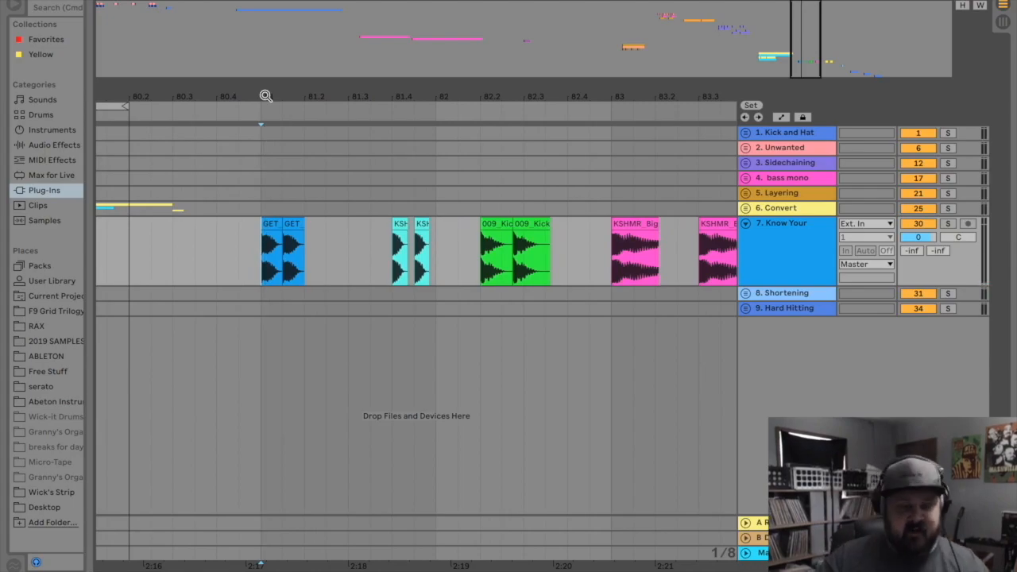
drag(400, 88, 275, 166)
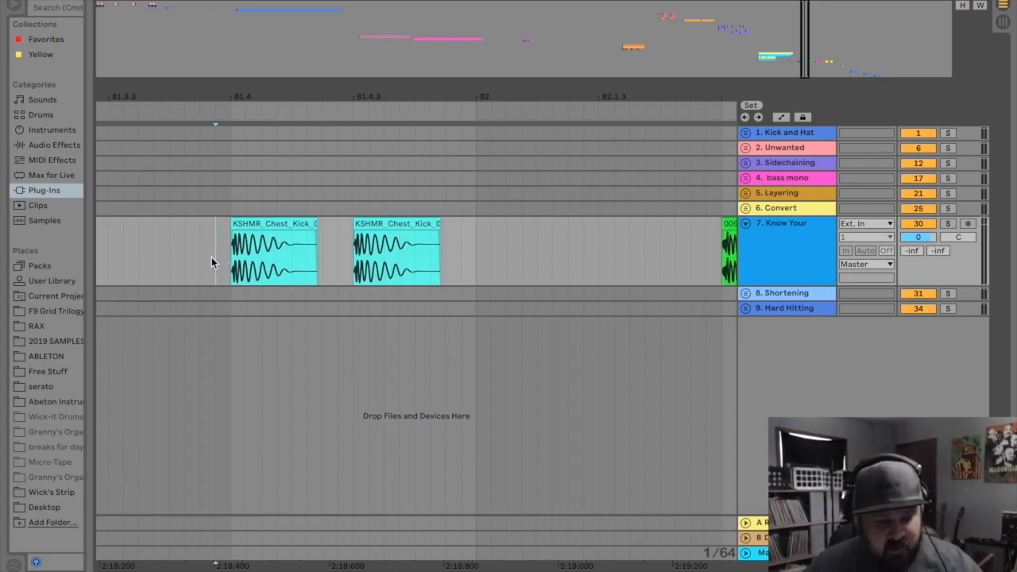
key(space)
key(space)
Play the two 009_Kick LOFICHILL clips from just before 82.2 and inspect their waveform
mouse_move(250, 99)
mouse_down()
mouse_move(271, 50)
mouse_move(271, 75)
mouse_move(255, 94)
mouse_up()
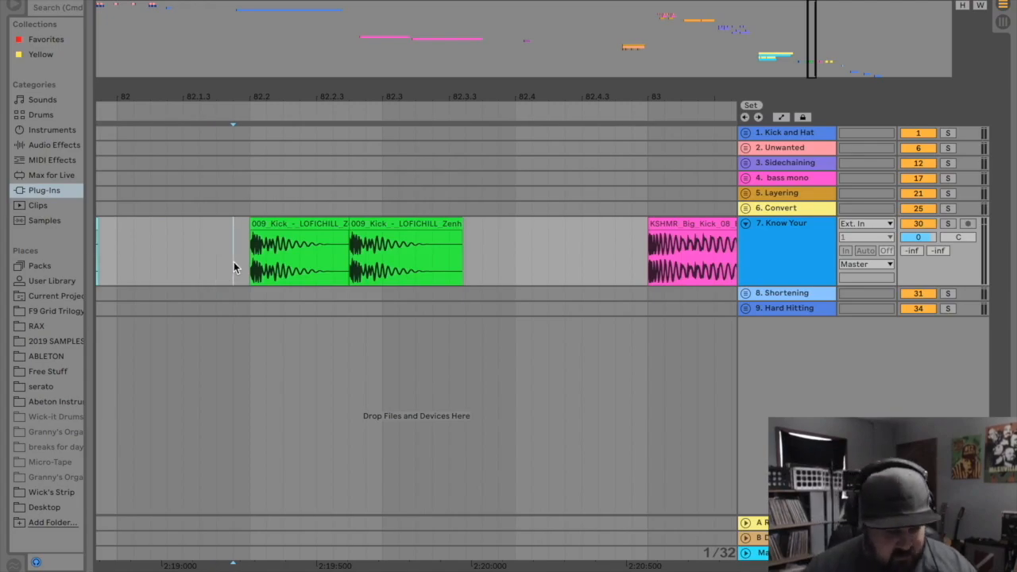
key(space)
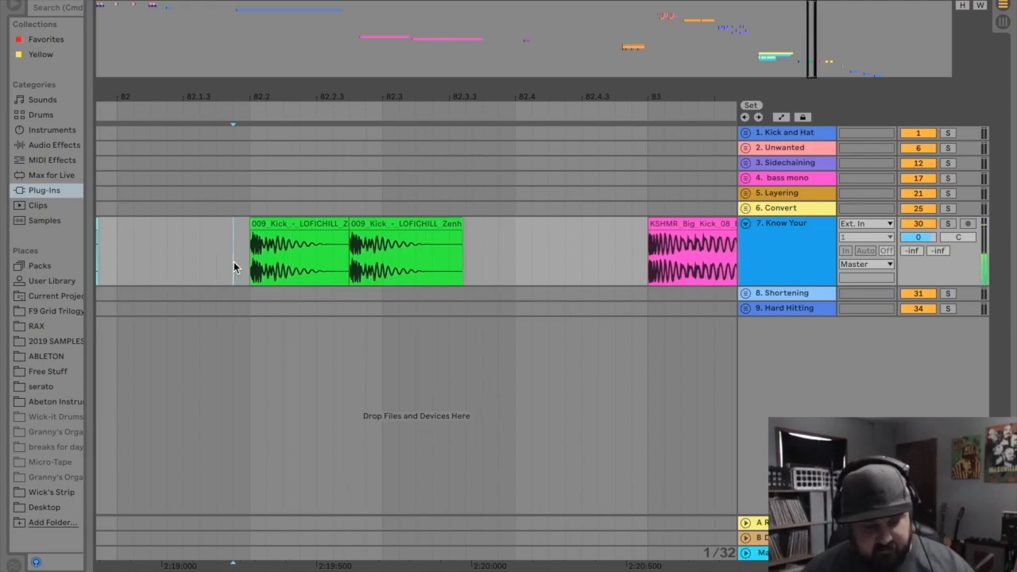
key(space)
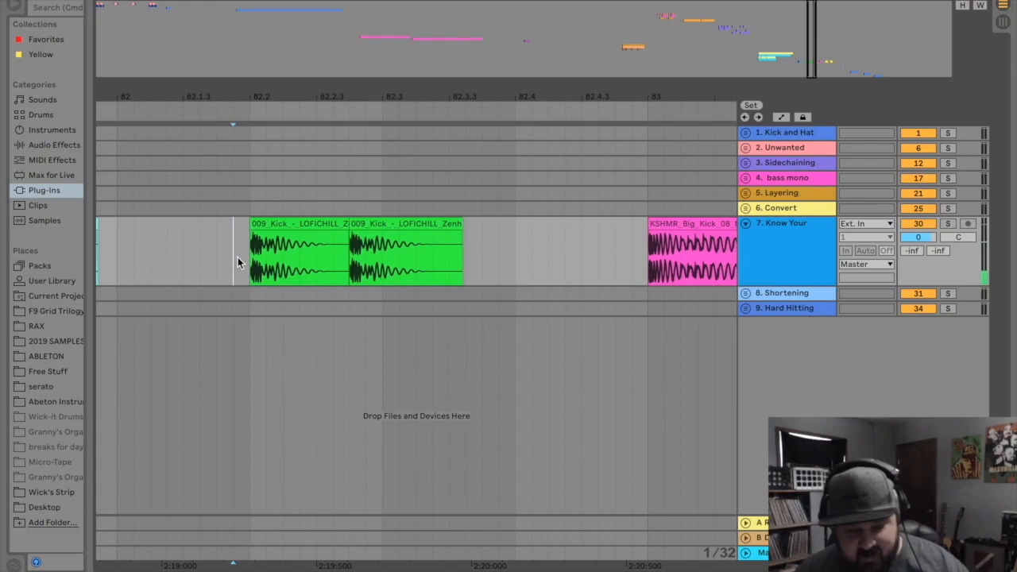
Play the two KSHMR_Big_Kick clips from bar 83 to hear the longer kick tails
mouse_move(417, 94)
mouse_down()
mouse_move(441, 84)
mouse_move(191, 75)
mouse_up()
click(257, 252)
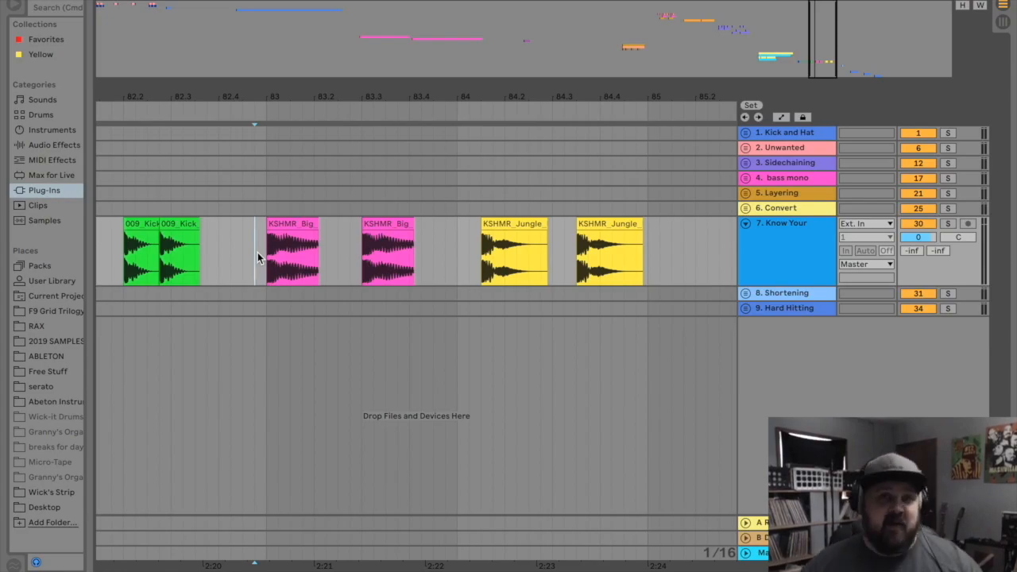
click(267, 266)
key(space)
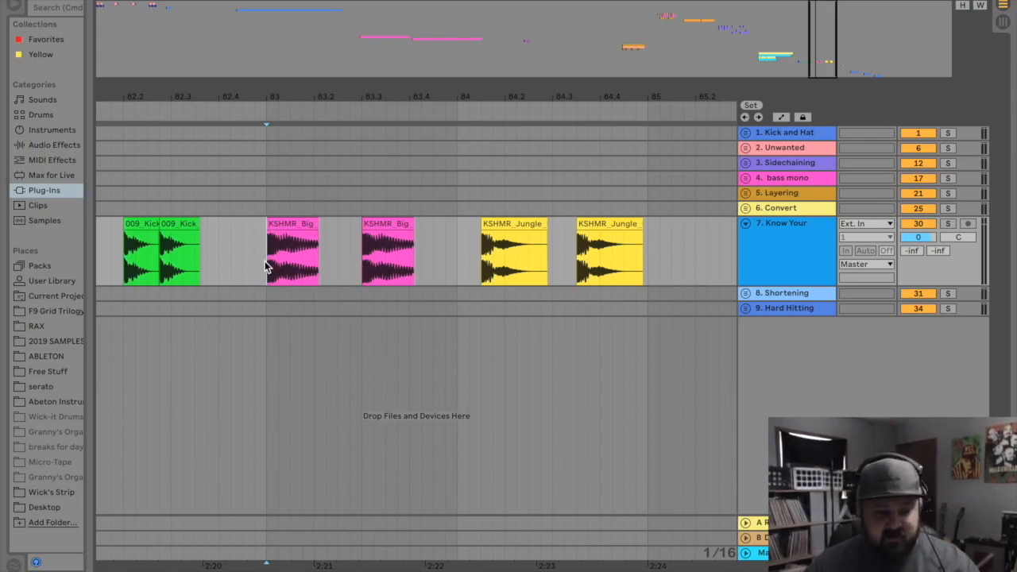
key(space)
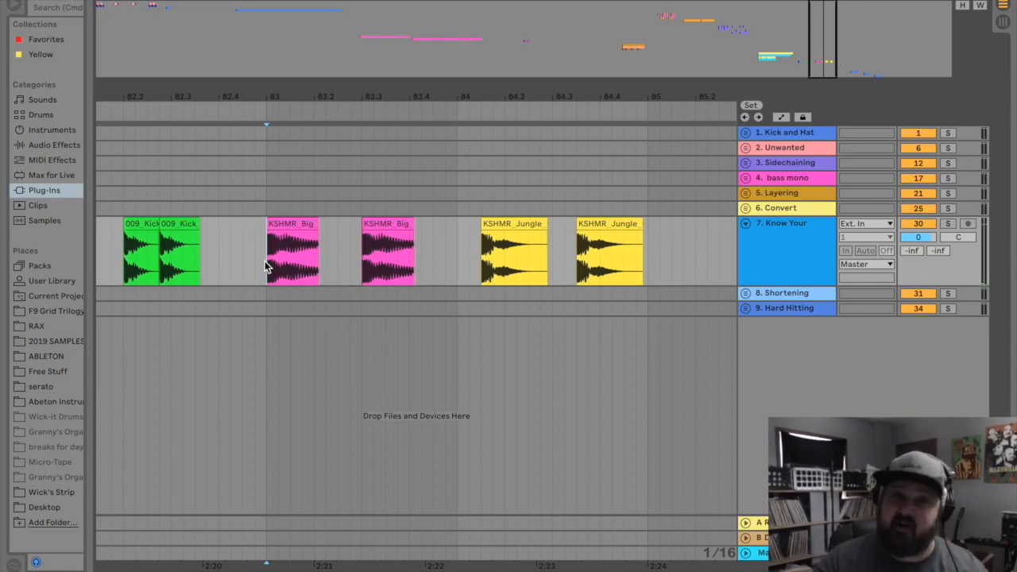
Play the two KSHMR_Jungle_Kick_03 clips after bar 84 and inspect their waveform
click(458, 247)
key(space)
drag(512, 97, 330, 151)
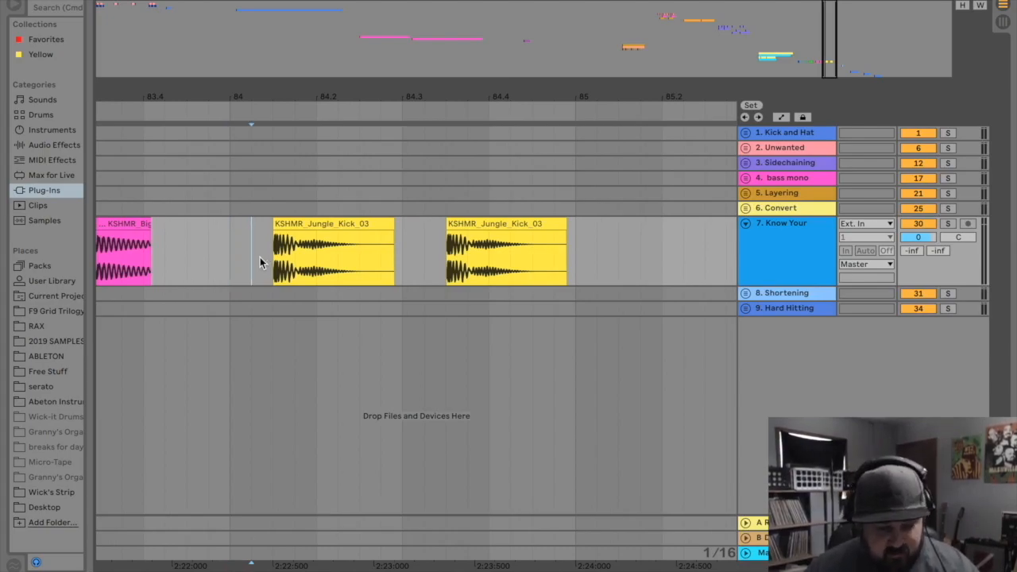
key(space)
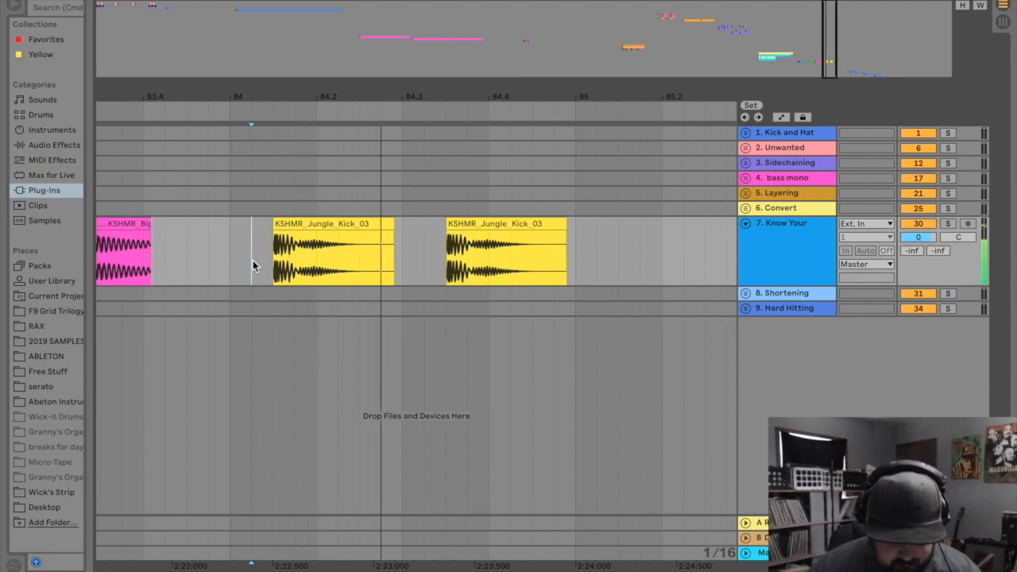
key(space)
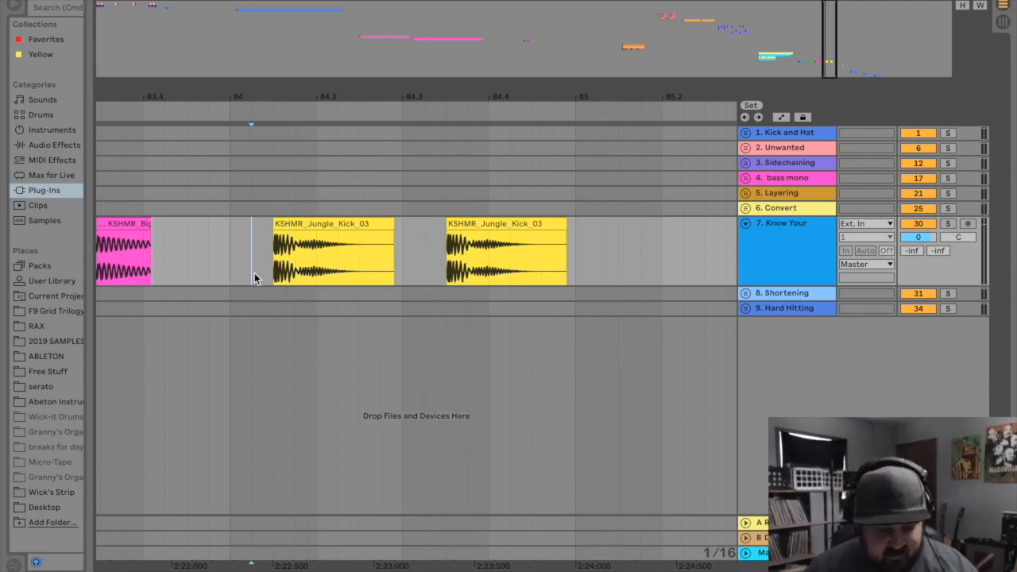
key(space)
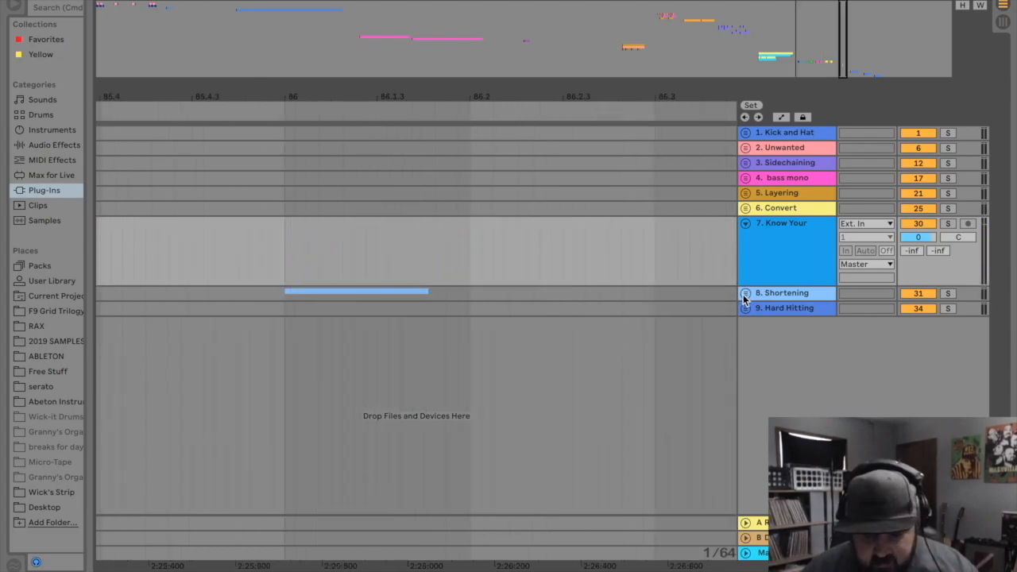
Expand the 8. Shortening group and enlarge the 32 056_Zenhiser track so the kick clip at bar 86 appears taller
click(745, 295)
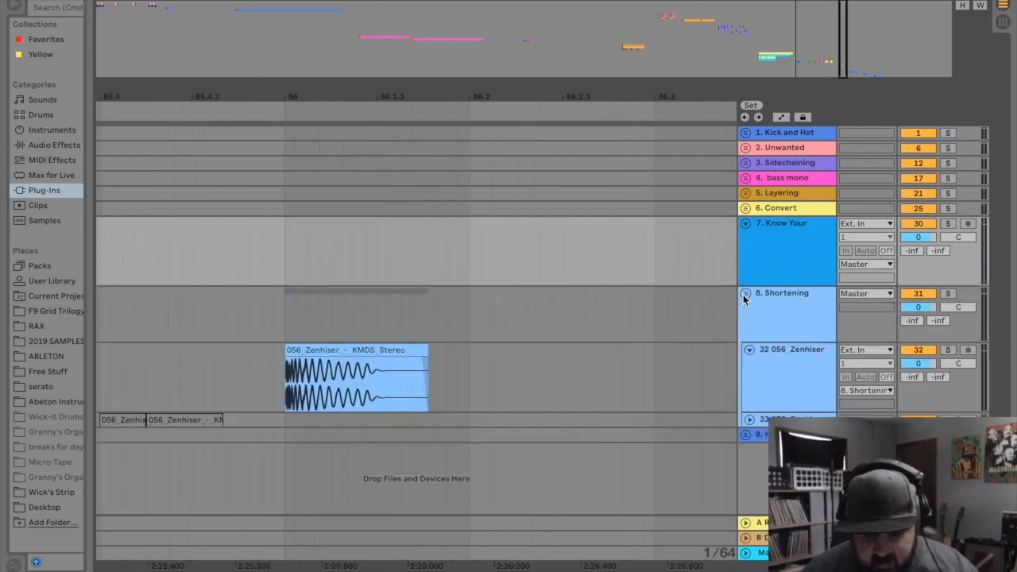
drag(310, 97, 322, 149)
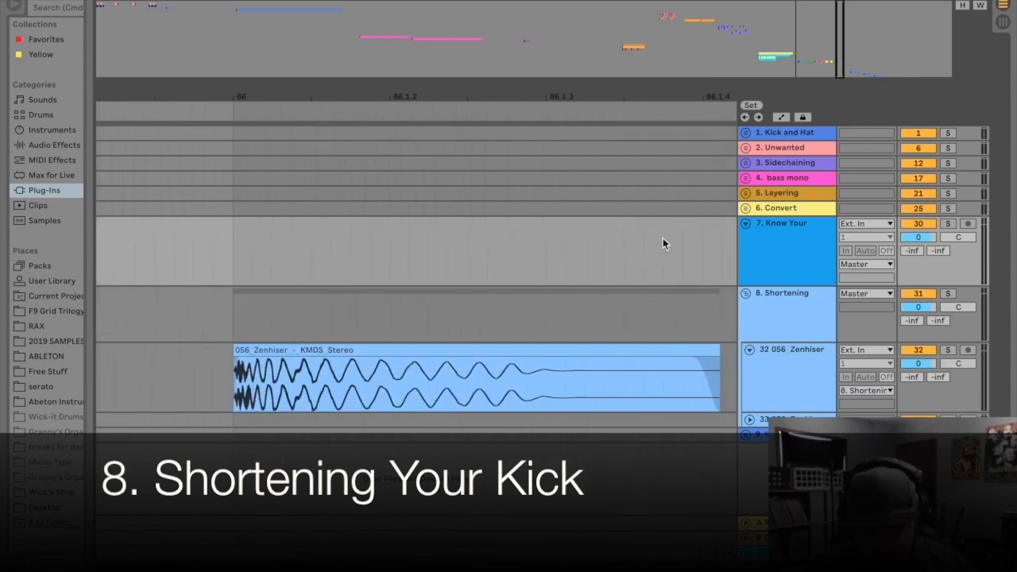
scroll(691, 261, right, 2)
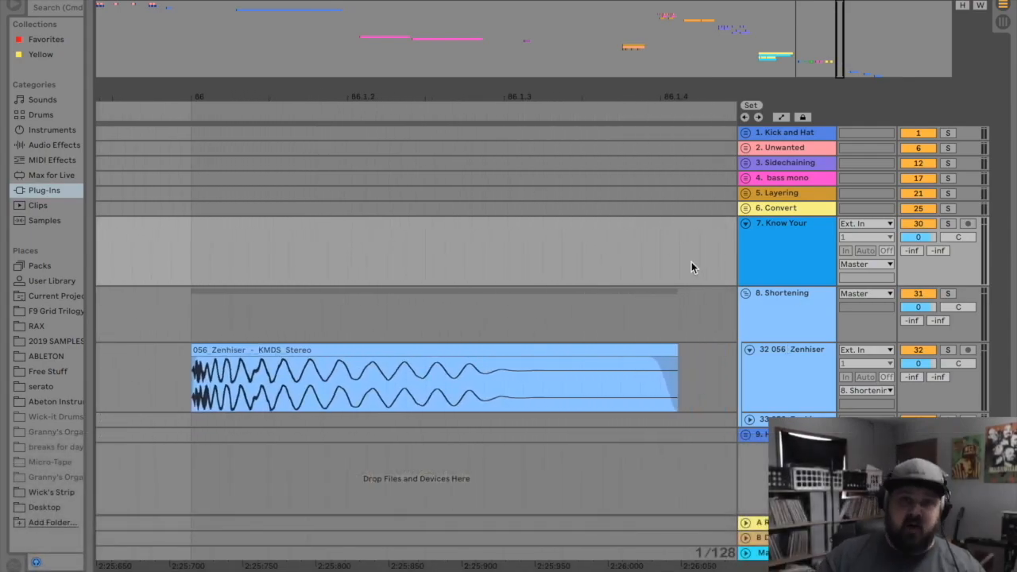
drag(778, 339, 777, 317)
drag(777, 385, 776, 453)
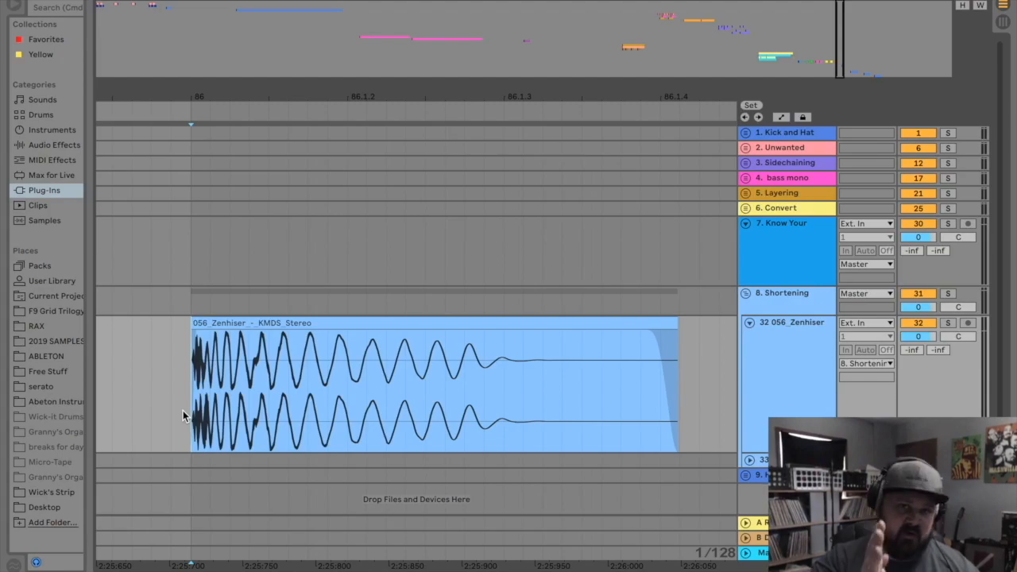
Undo the last edit and split the 056_Zenhiser kick clip just after 86.1.2
key(super+z)
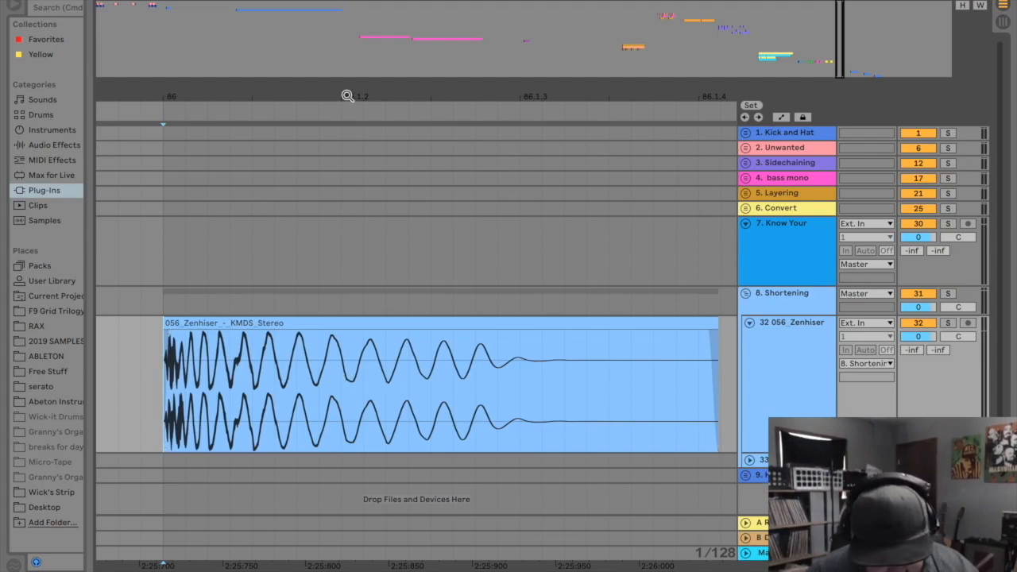
drag(348, 97, 359, 236)
click(359, 372)
key(ctrl+e)
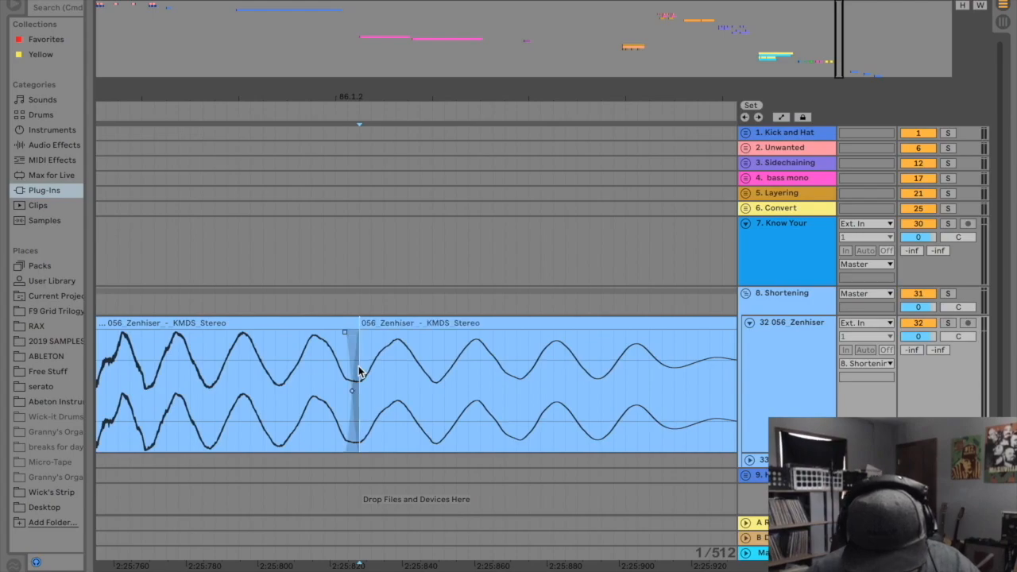
Move the kick's tail section earlier and trim the front section so both meet just after 86.1.2
drag(361, 334, 521, 345)
drag(571, 323, 425, 331)
drag(363, 95, 384, 106)
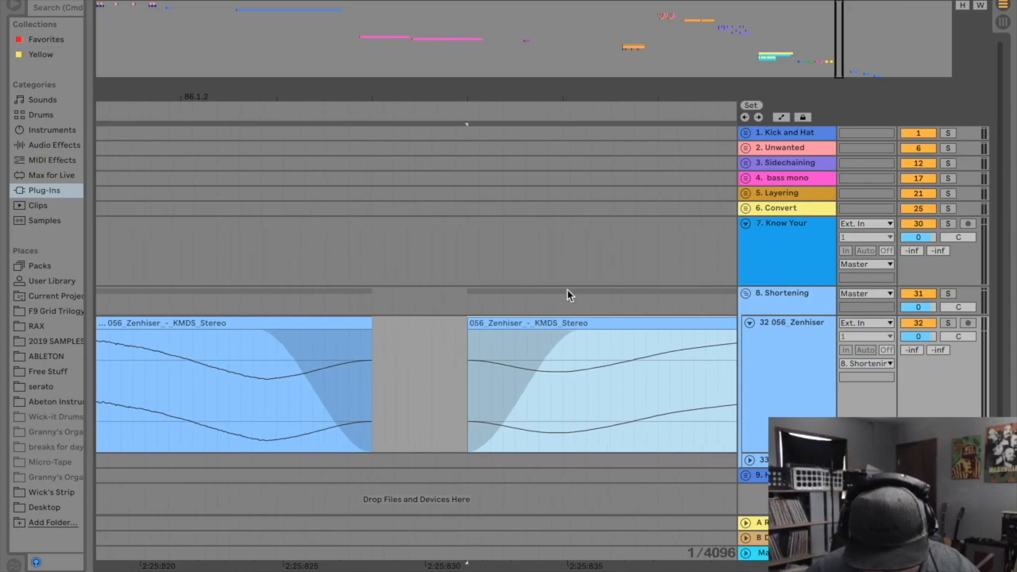
drag(563, 323, 486, 329)
drag(364, 324, 389, 323)
drag(386, 95, 387, 87)
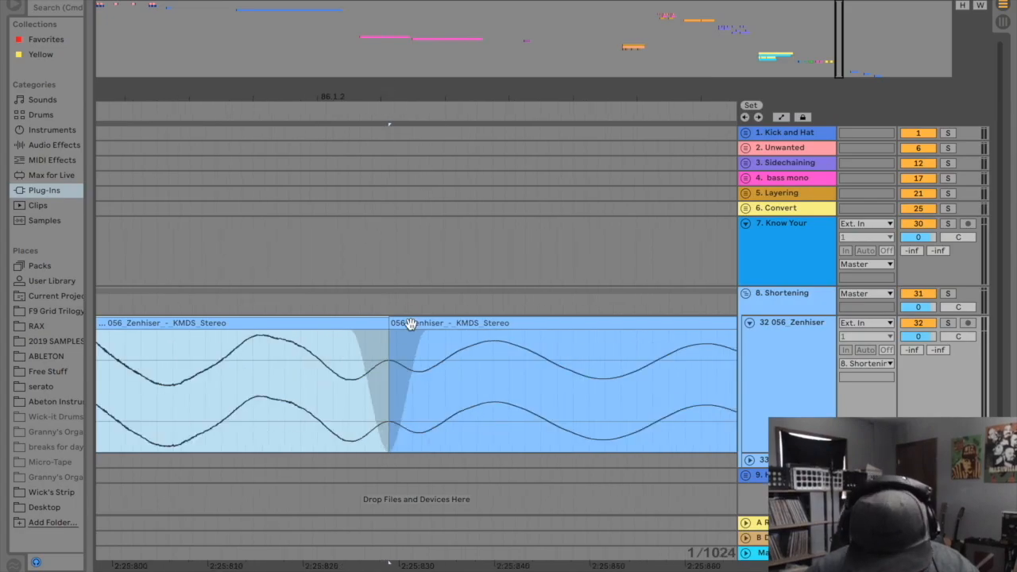
Crossfade the front and tail sections of the 056_Zenhiser kick across their seam and adjust the fade curve
click(427, 333)
drag(427, 333, 467, 338)
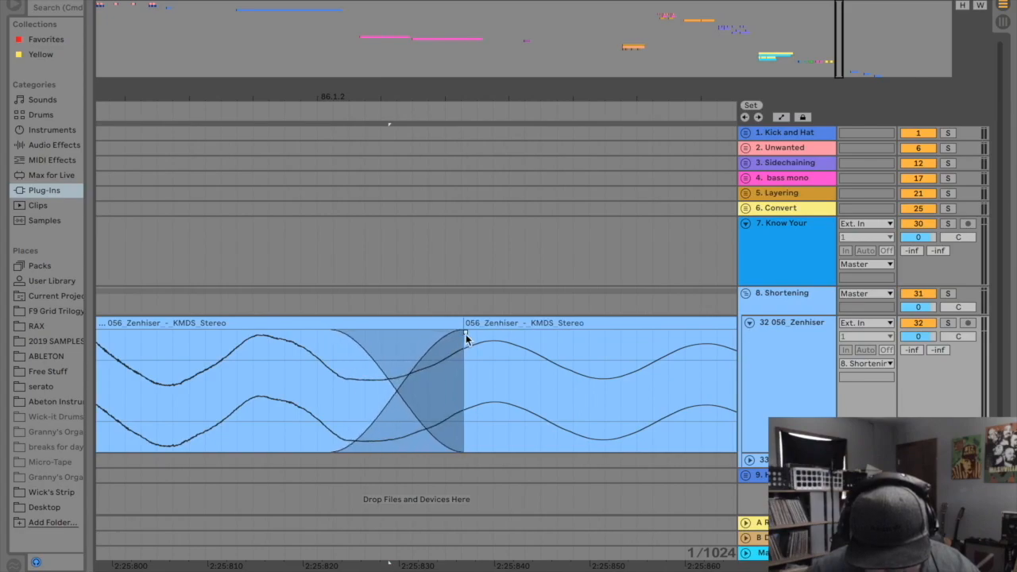
drag(402, 390, 395, 364)
Play the shortened 056_Zenhiser kick from bar 86 to check the crossfaded seam
drag(391, 116, 388, 91)
click(329, 381)
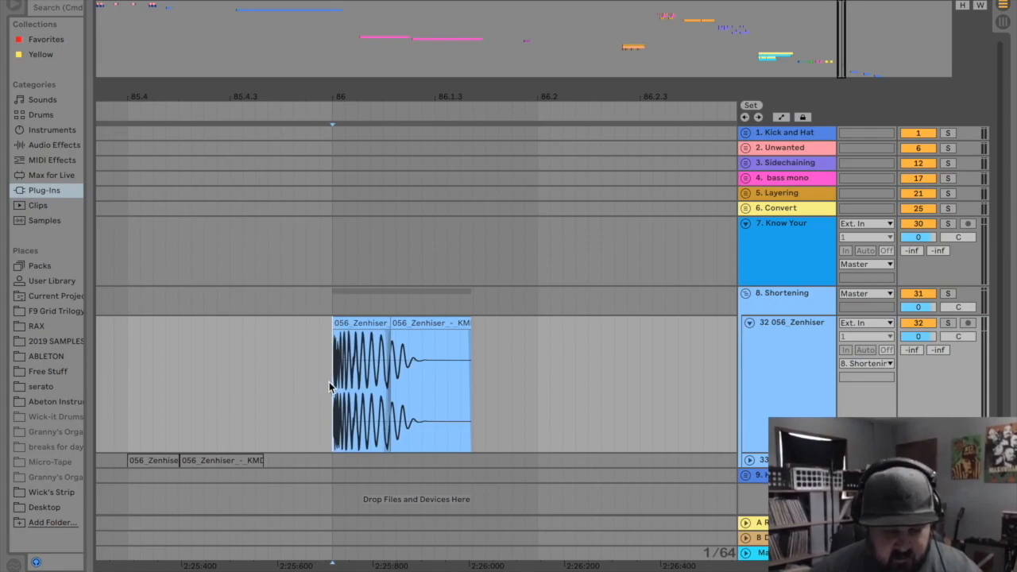
key(space)
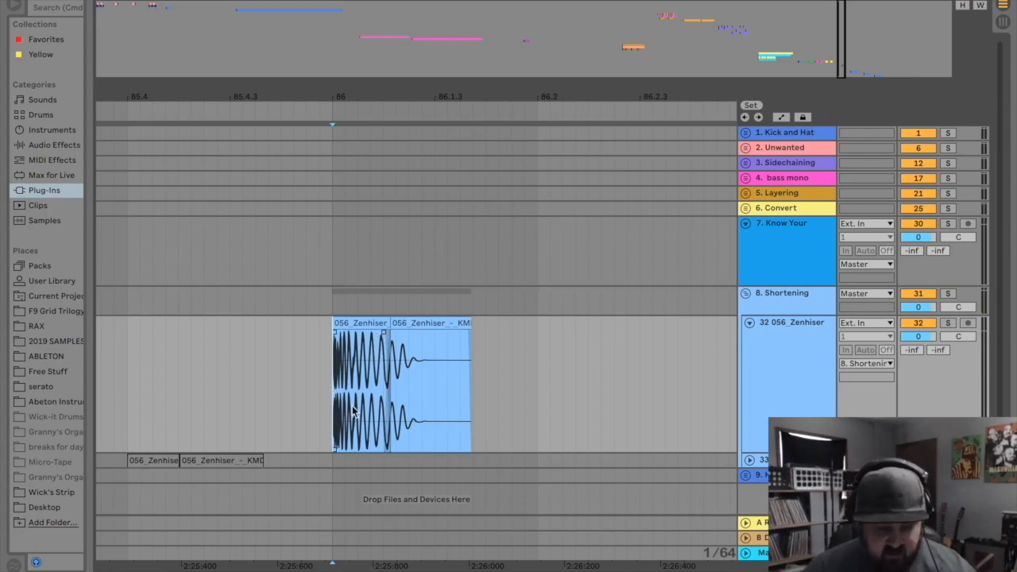
Extend the front kick section over the tail to just past 86.1.4 for comparison with the full-length kick, and undo it
click(383, 325)
drag(384, 326, 492, 324)
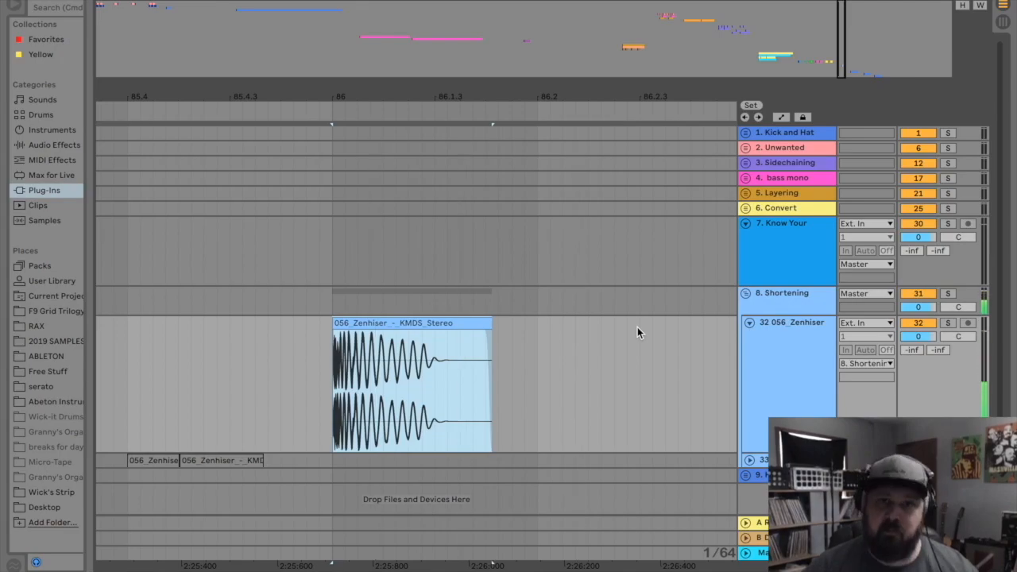
key(ctrl+z)
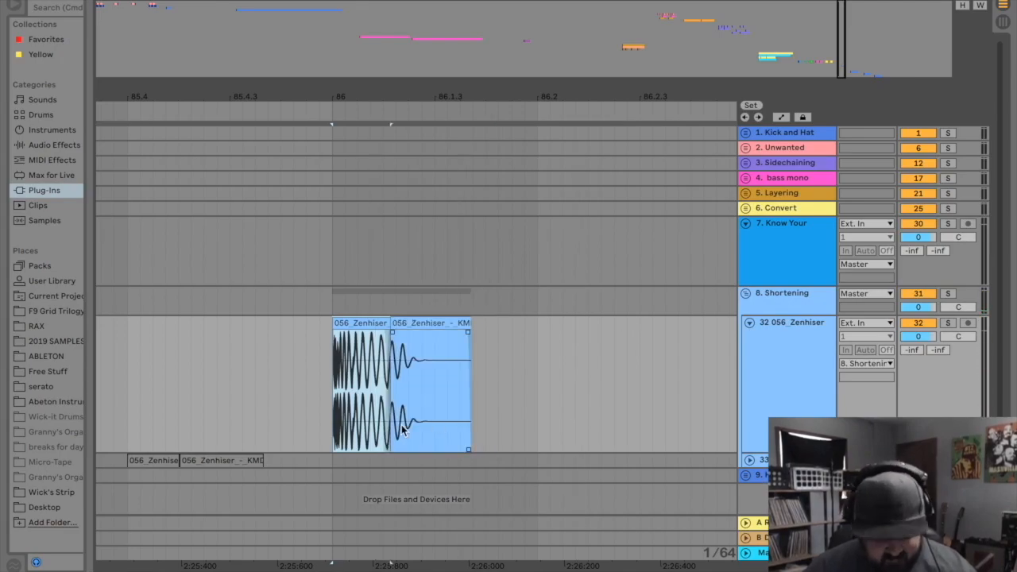
Return the insert marker to bar 86 and collapse the 7. Know Your and 8. Shortening tracks
click(334, 418)
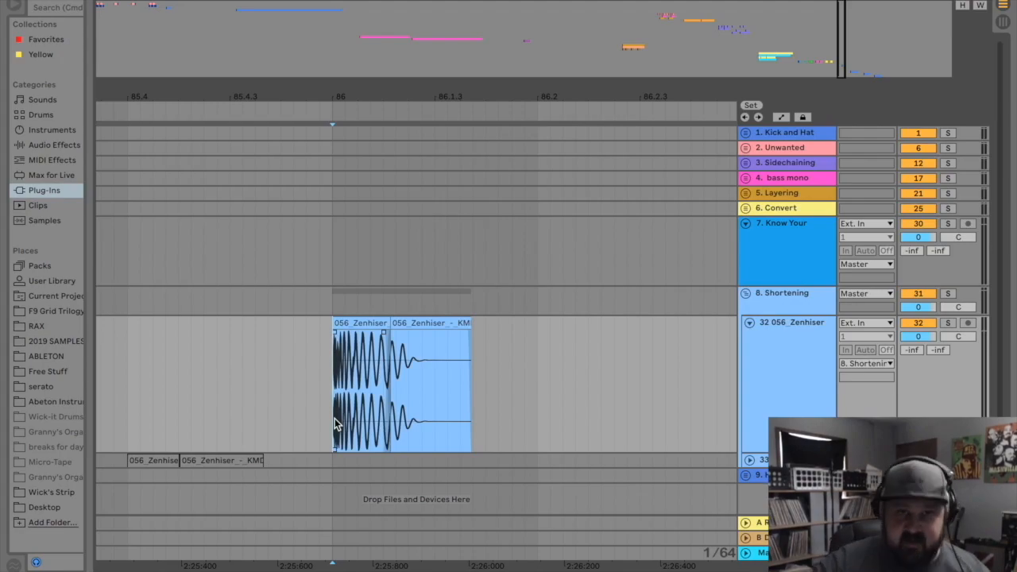
click(745, 223)
click(745, 239)
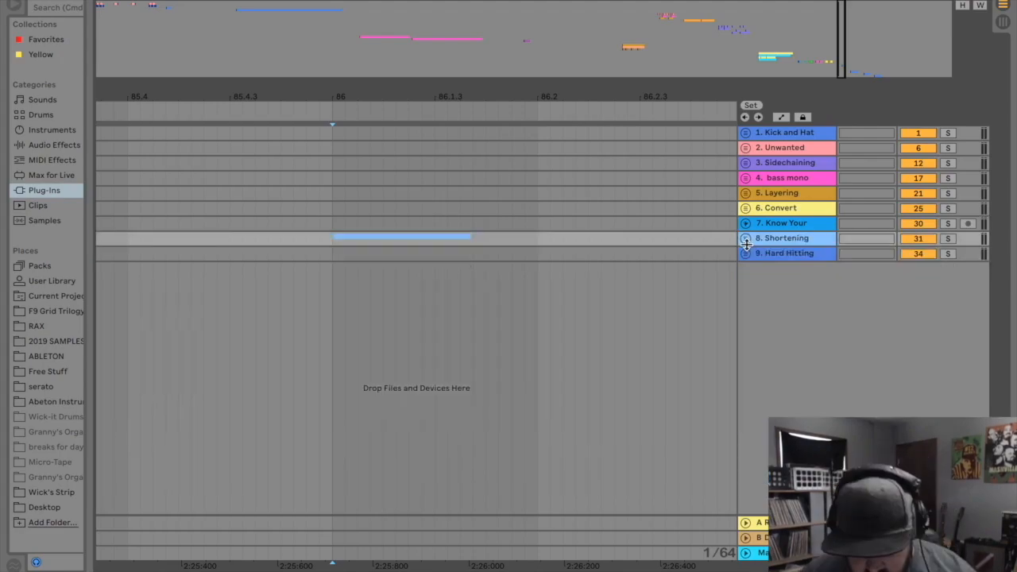
drag(635, 93, 635, 80)
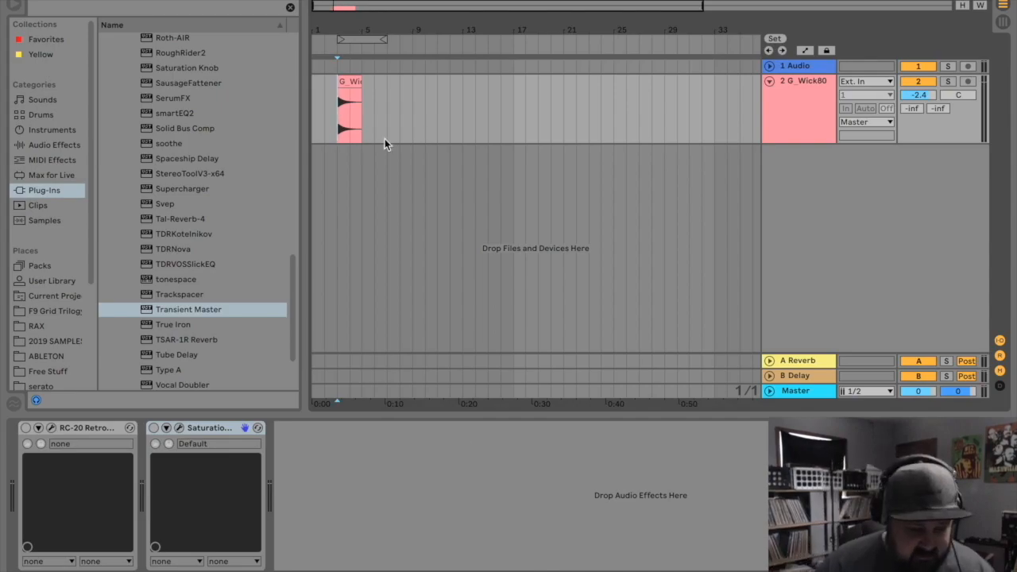
Play the G_Wick808 clip with both effects bypassed, and activate RC-20 Retro Color with its plug-in window open
key(space)
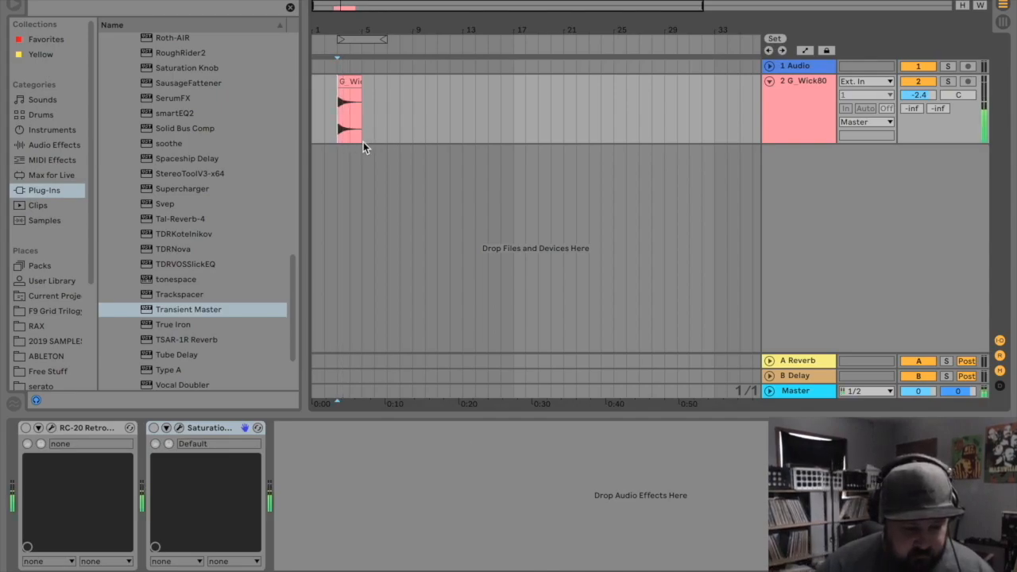
key(space)
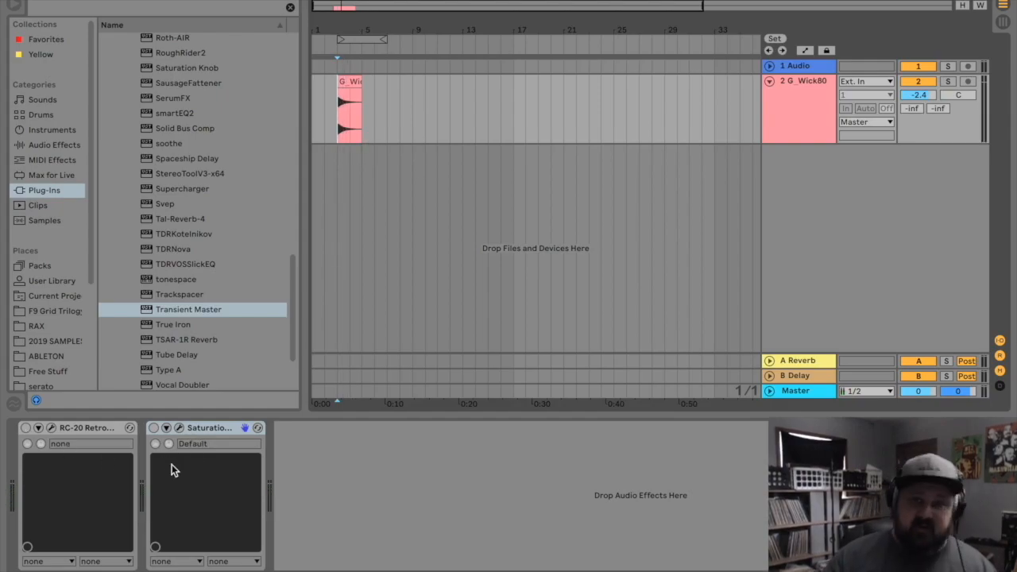
click(50, 428)
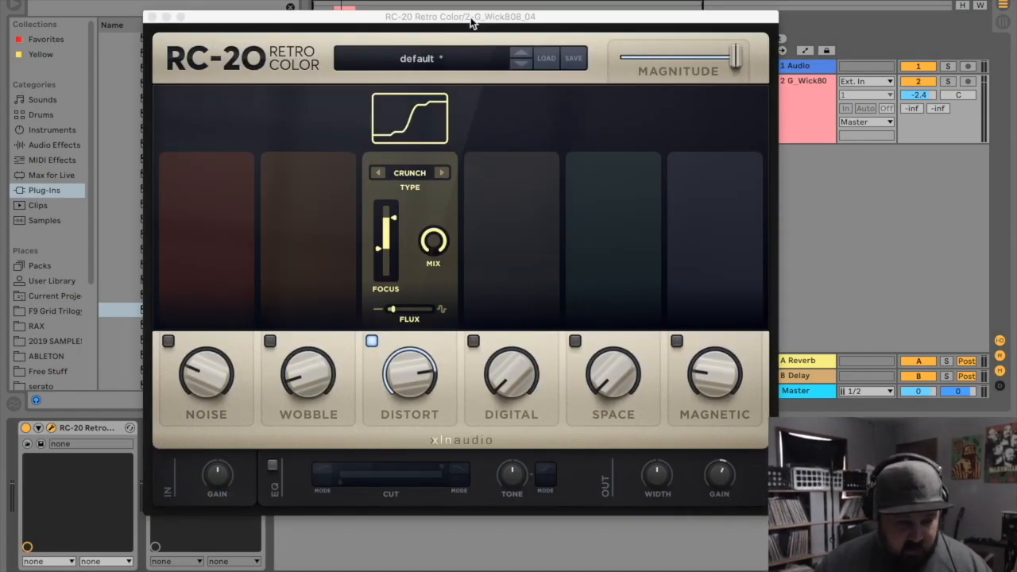
drag(475, 22, 485, 16)
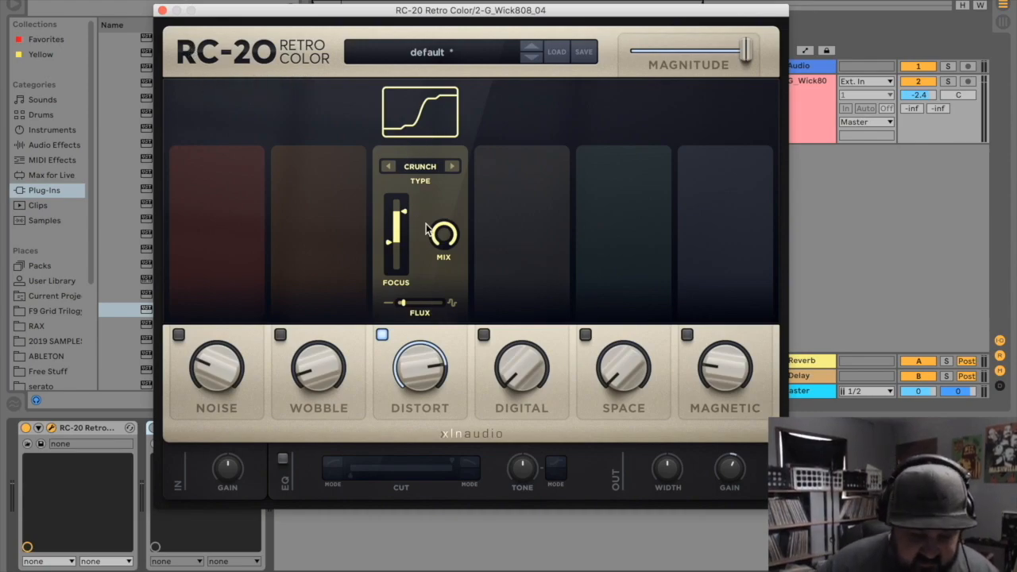
Compare the playing 808 with RC-20's Crunch distortion module switched off and on, keeping its focus range
drag(390, 240, 404, 212)
drag(302, 10, 419, 14)
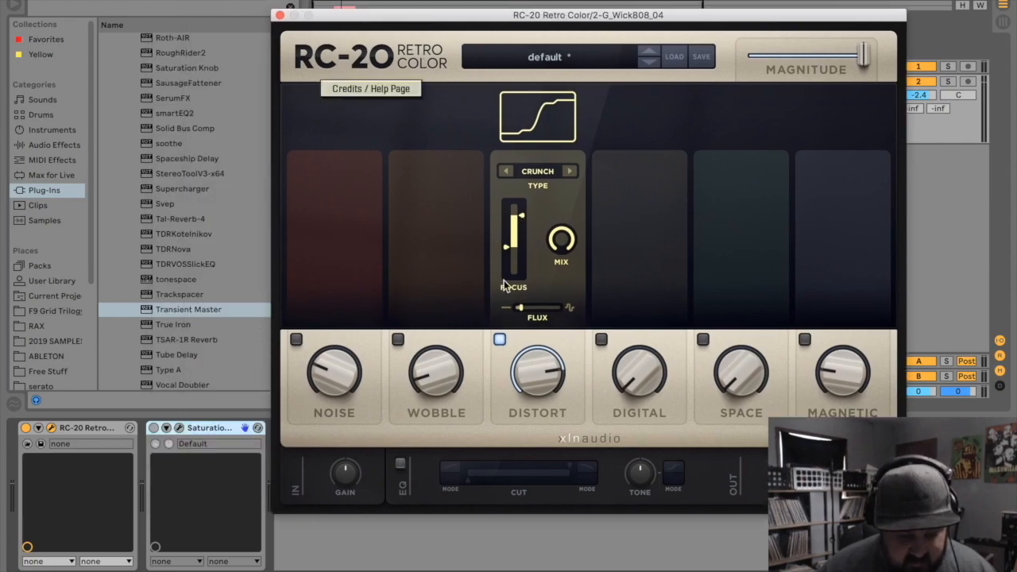
click(499, 339)
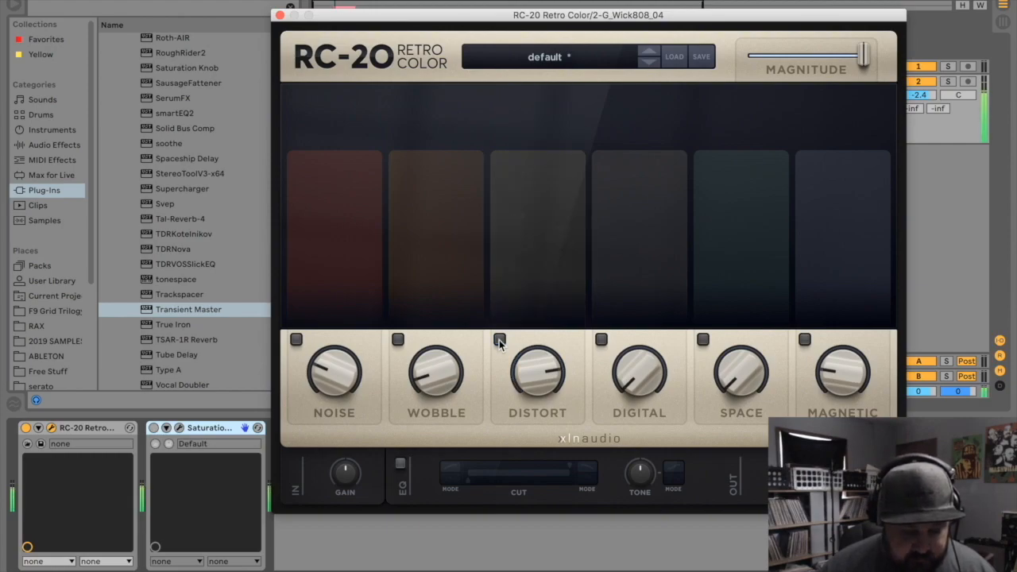
click(499, 340)
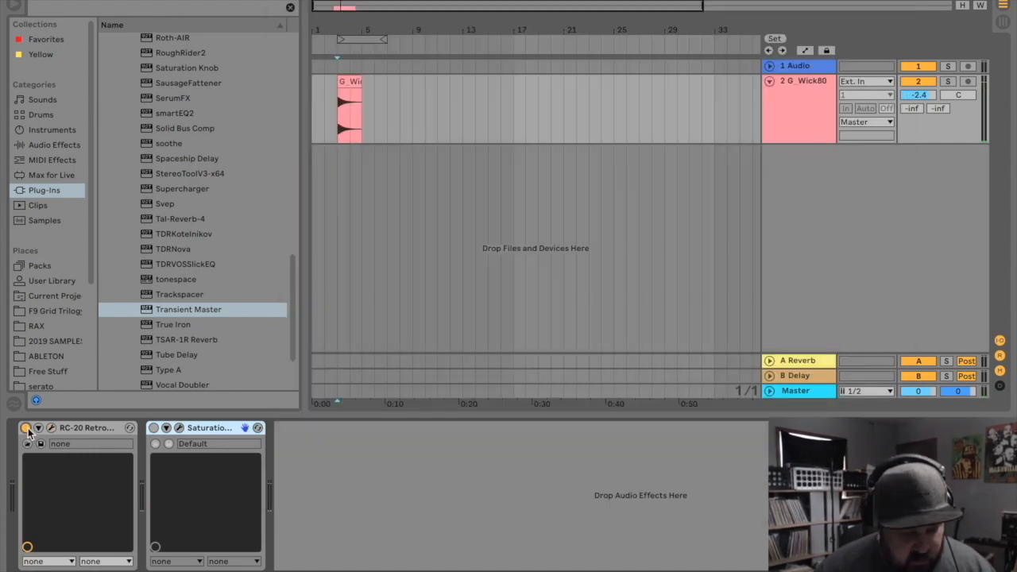
Bypass RC-20 Retro Color and activate Softube Saturation Knob with its plug-in window open
click(27, 428)
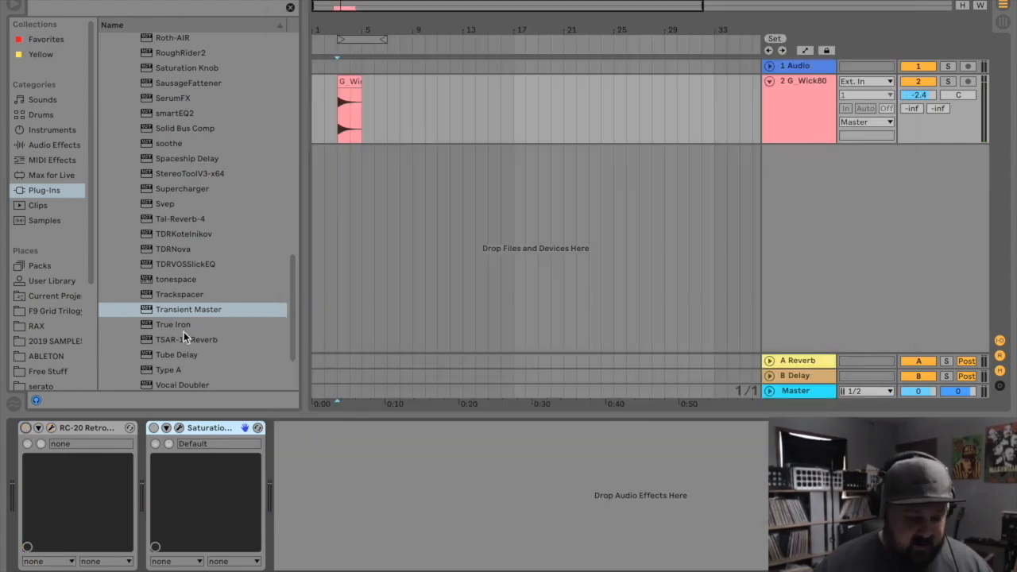
click(155, 427)
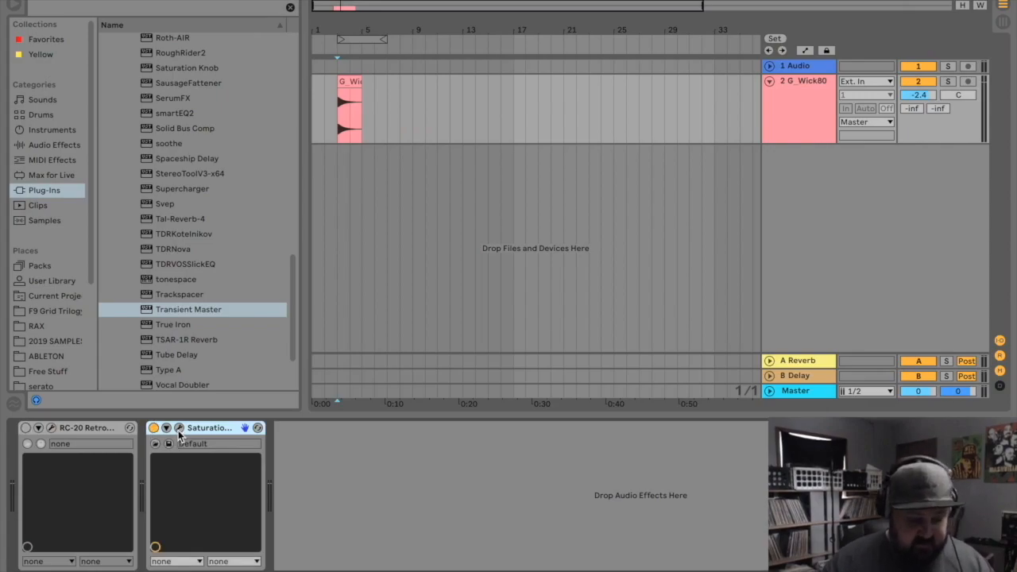
click(179, 427)
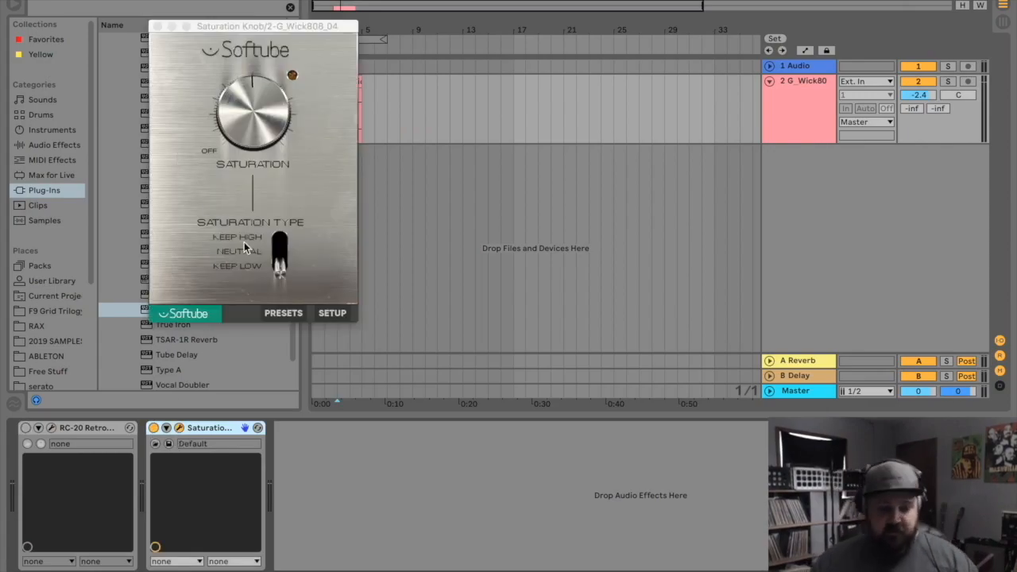
Turn Saturation down to Off, try the Neutral saturation type, and restore Keep Low with the knob at its midpoint
click(278, 274)
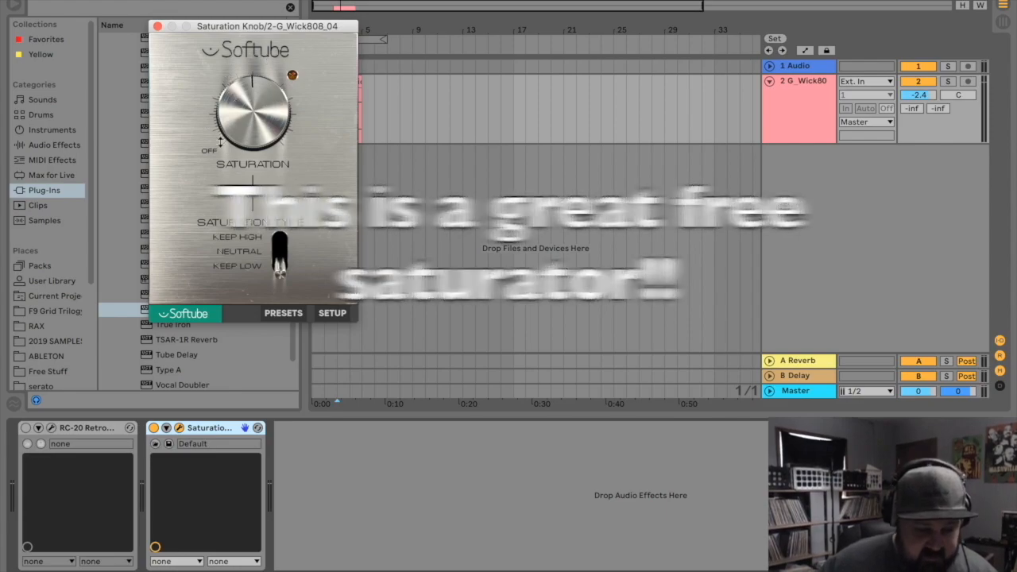
drag(257, 112, 251, 326)
drag(282, 277, 282, 265)
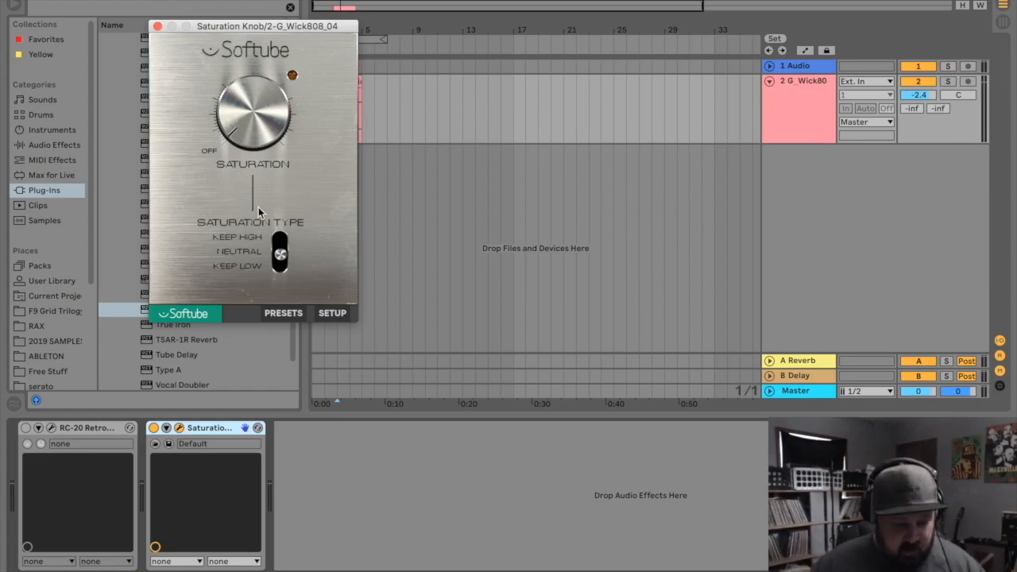
drag(279, 254, 276, 248)
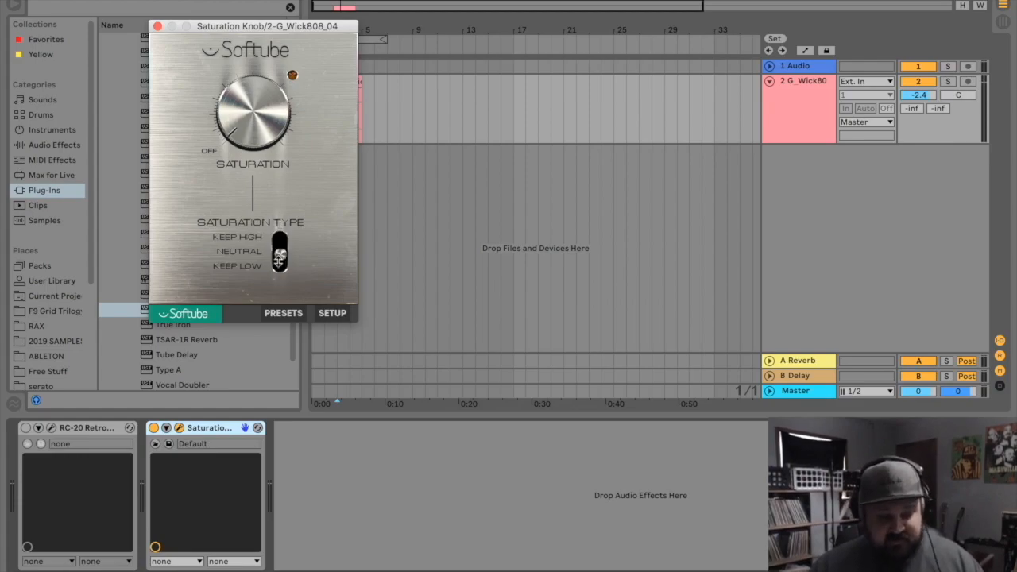
drag(280, 256, 274, 291)
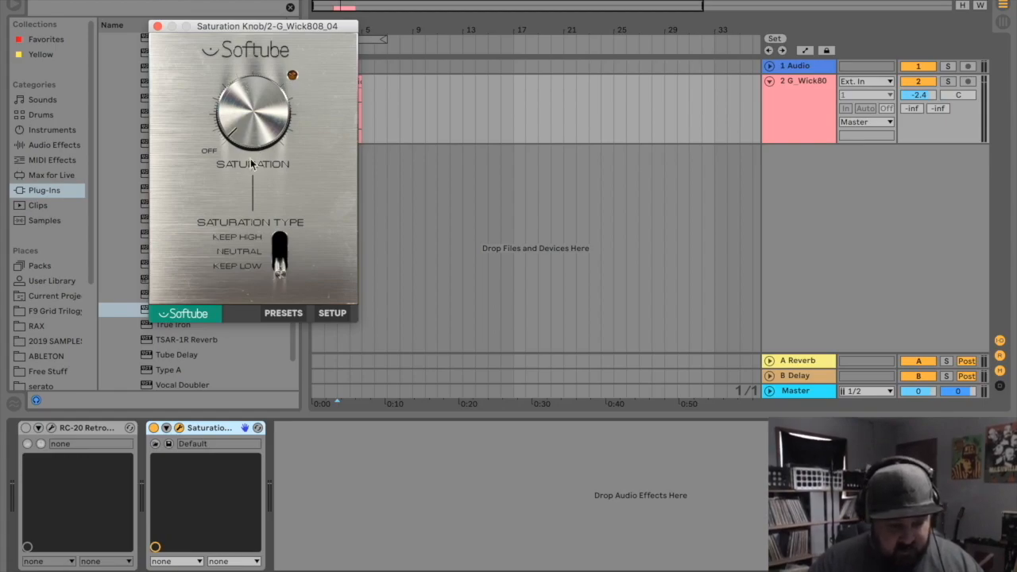
drag(247, 121, 228, 47)
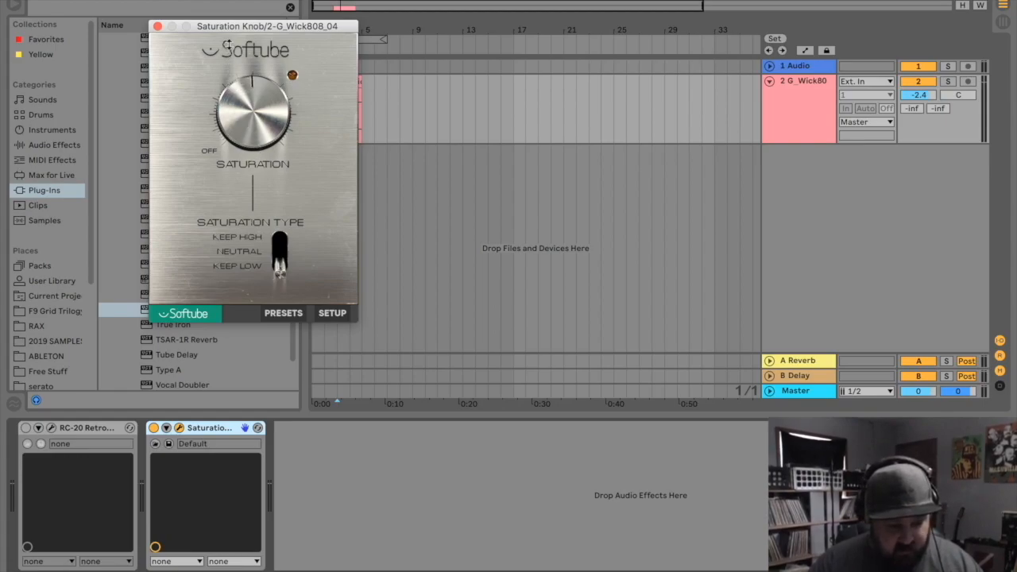
Play the 808 and compare it with Saturation Knob active, bypassed and active again
key(space)
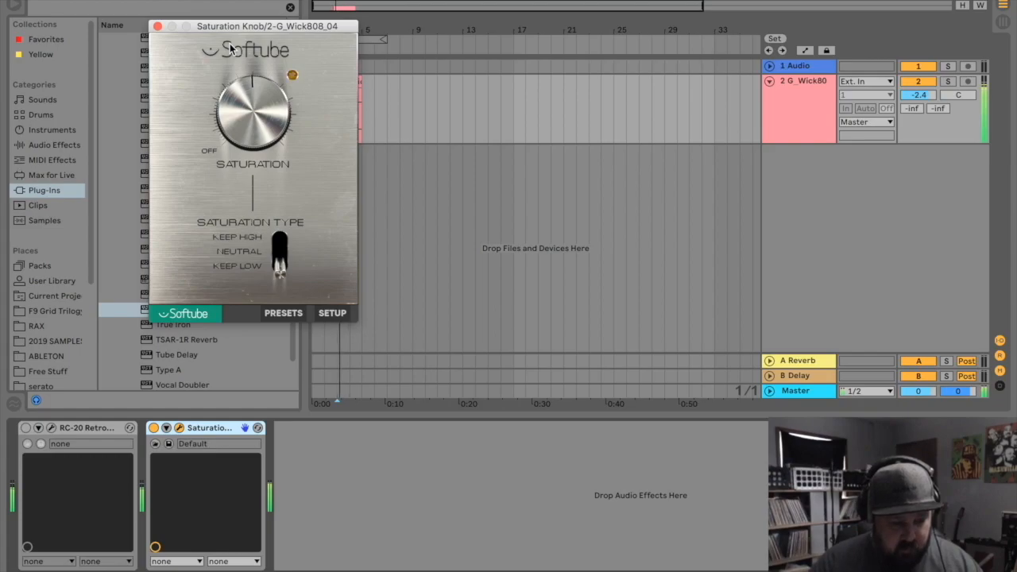
click(154, 429)
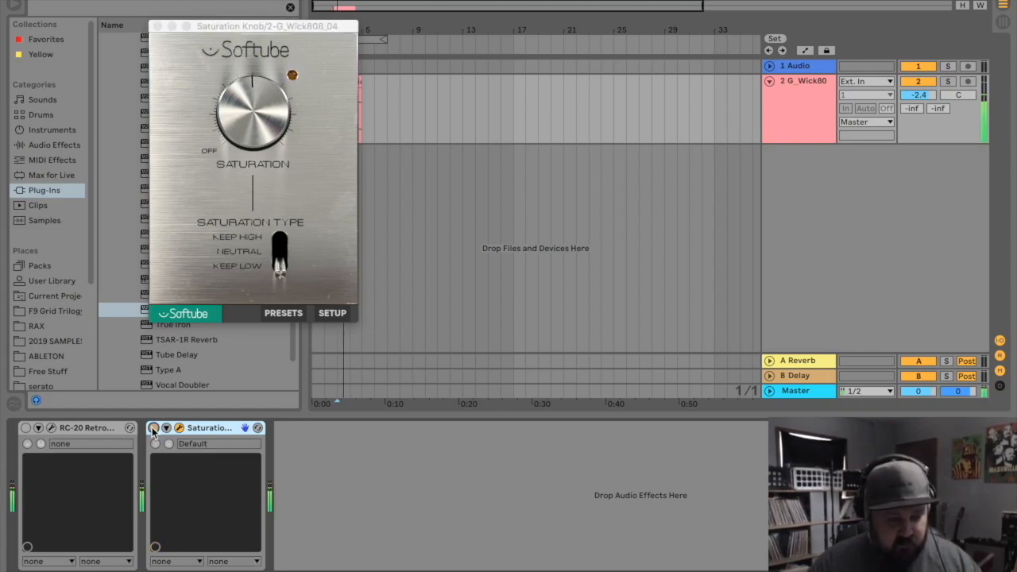
click(153, 429)
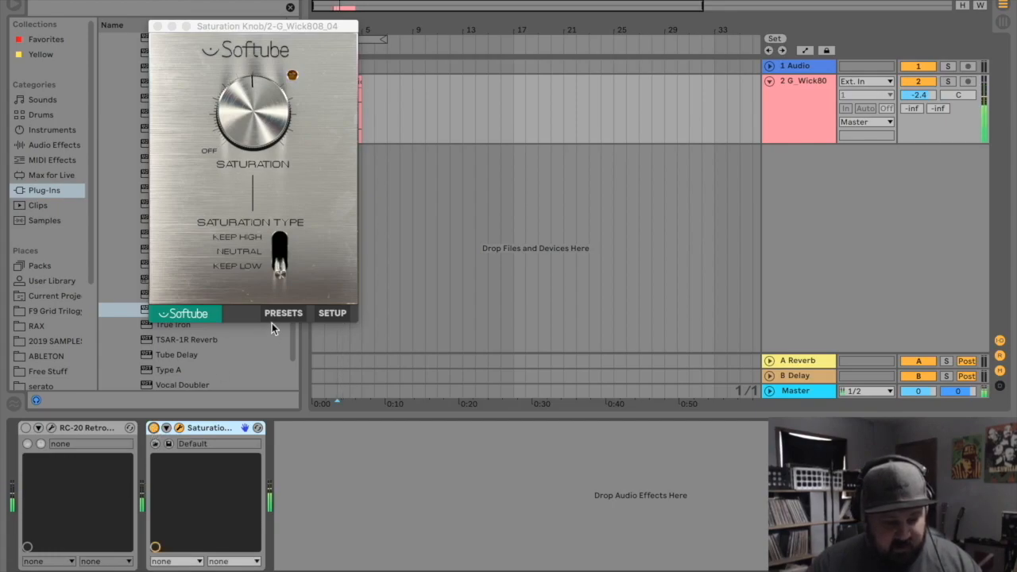
Audition the Keep High saturation type on the playing 808 and move the switch back down toward Neutral
drag(278, 274, 277, 214)
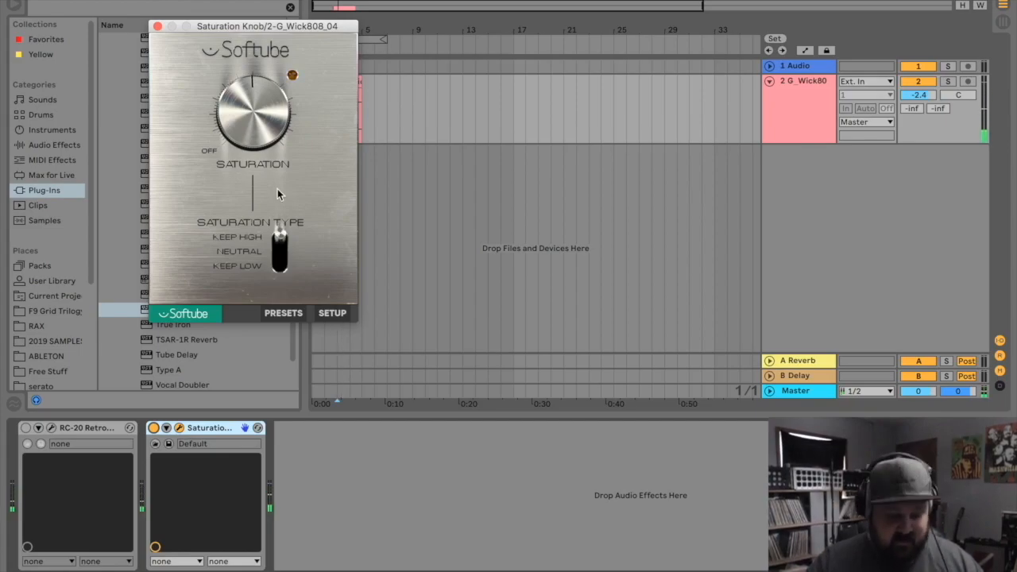
mouse_move(280, 242)
mouse_down()
mouse_move(280, 262)
mouse_move(279, 227)
mouse_move(282, 252)
mouse_up()
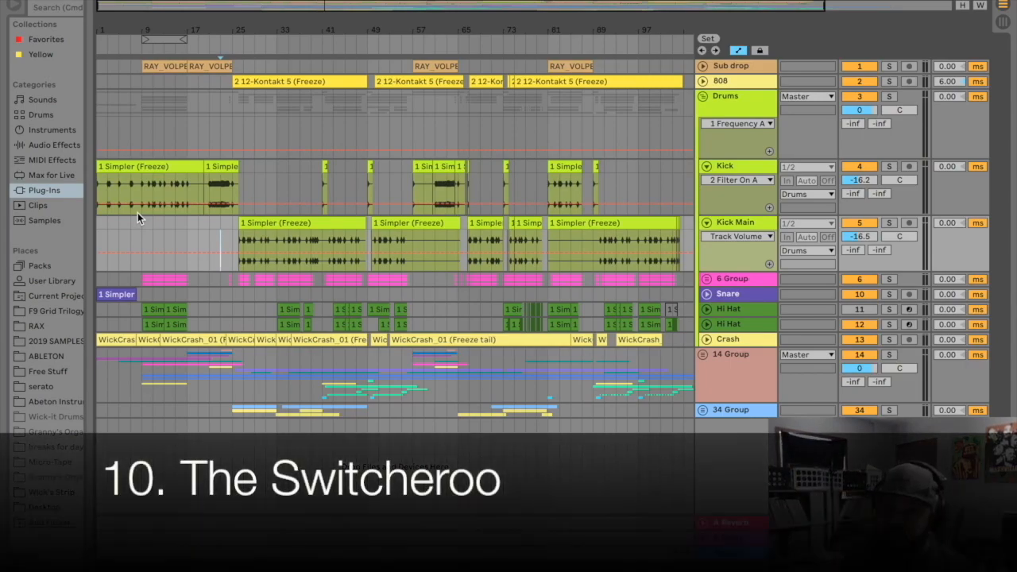
Play the arrangement from bar 9 to hear the intro Kick, and move to bar 25 near the Kick Main entry
mouse_move(123, 252)
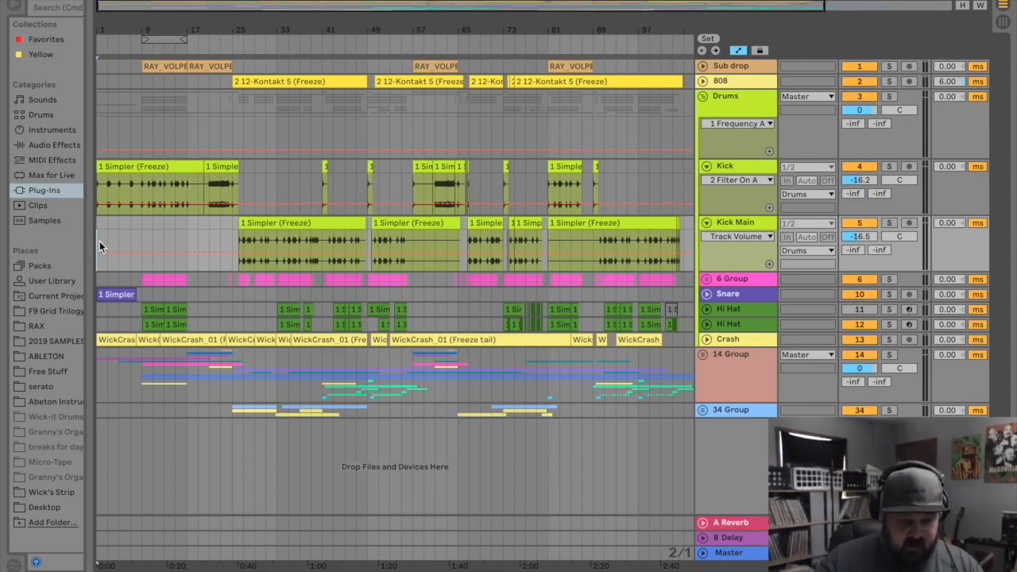
click(142, 244)
key(space)
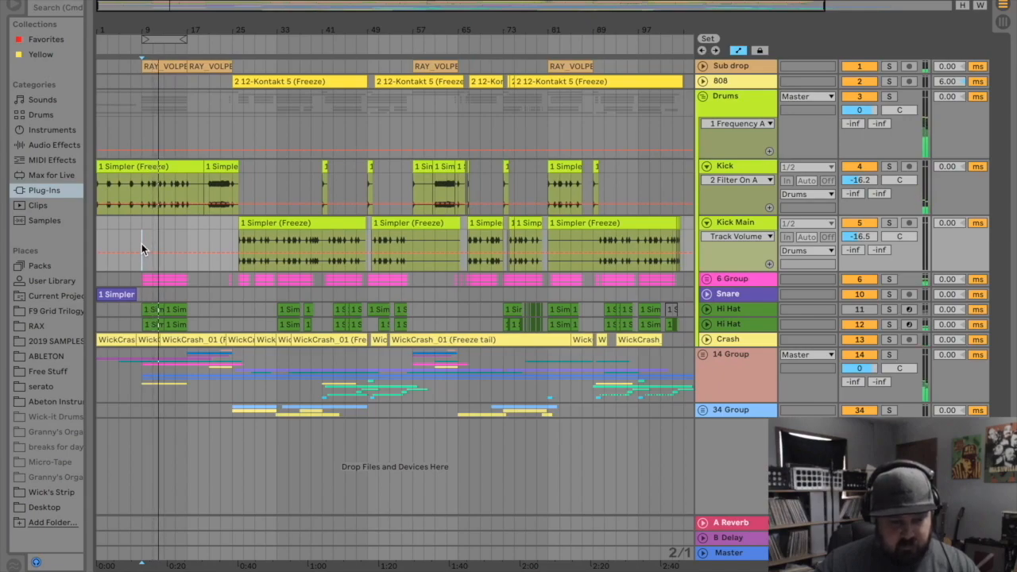
click(233, 225)
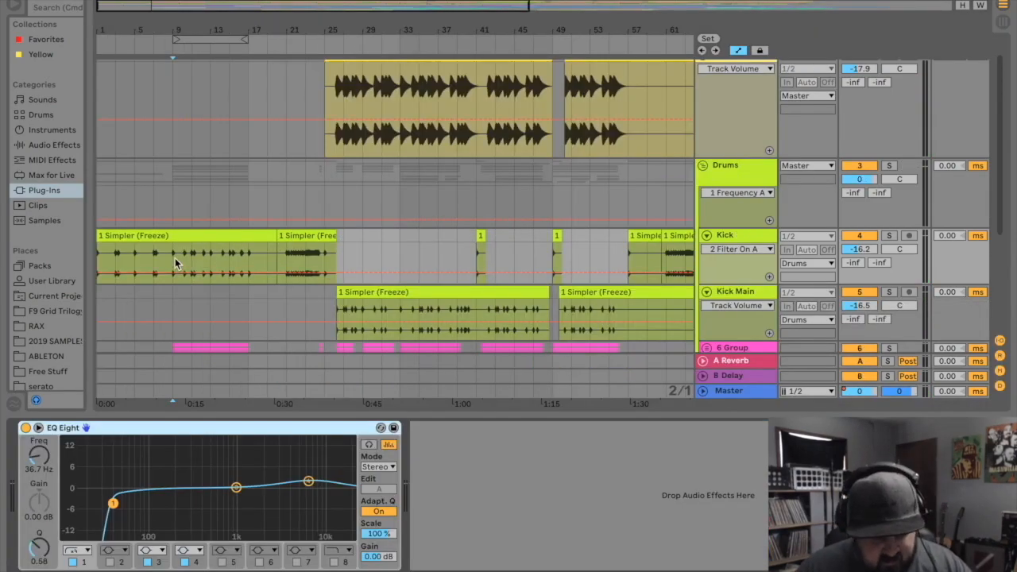
Compare the EQ Eight low-cut settings of the Kick track with those of the Kick Main track
click(175, 258)
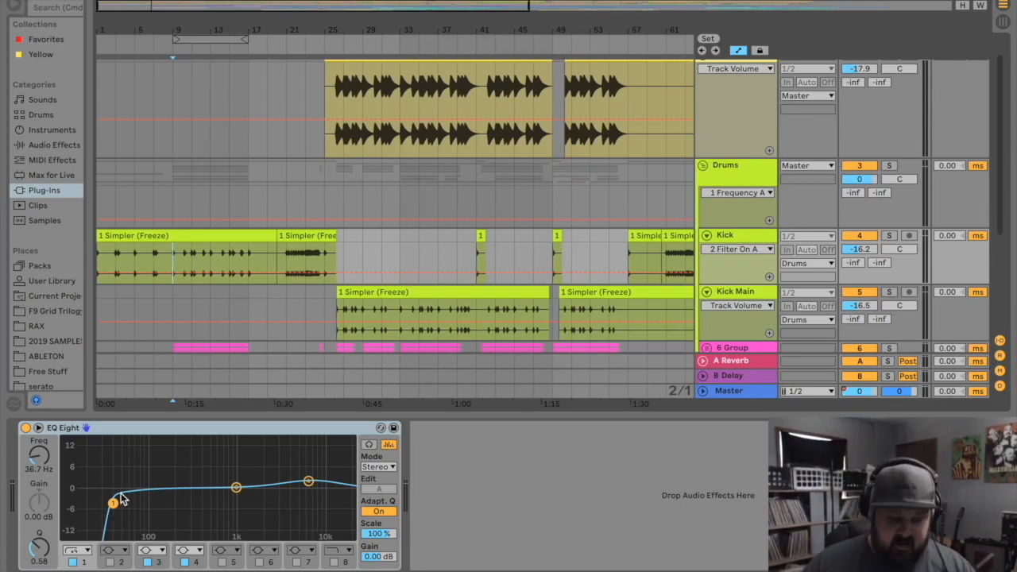
click(740, 296)
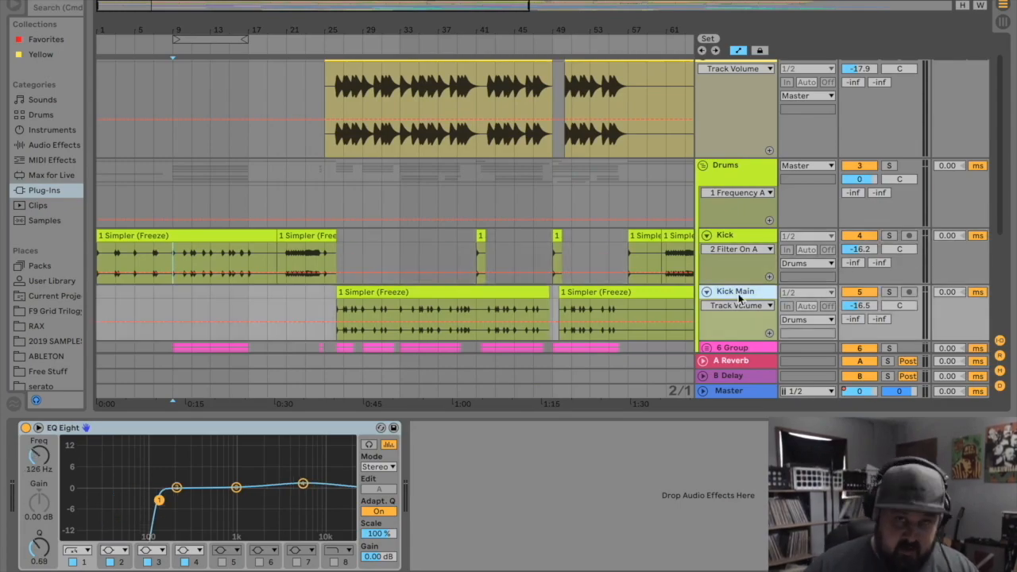